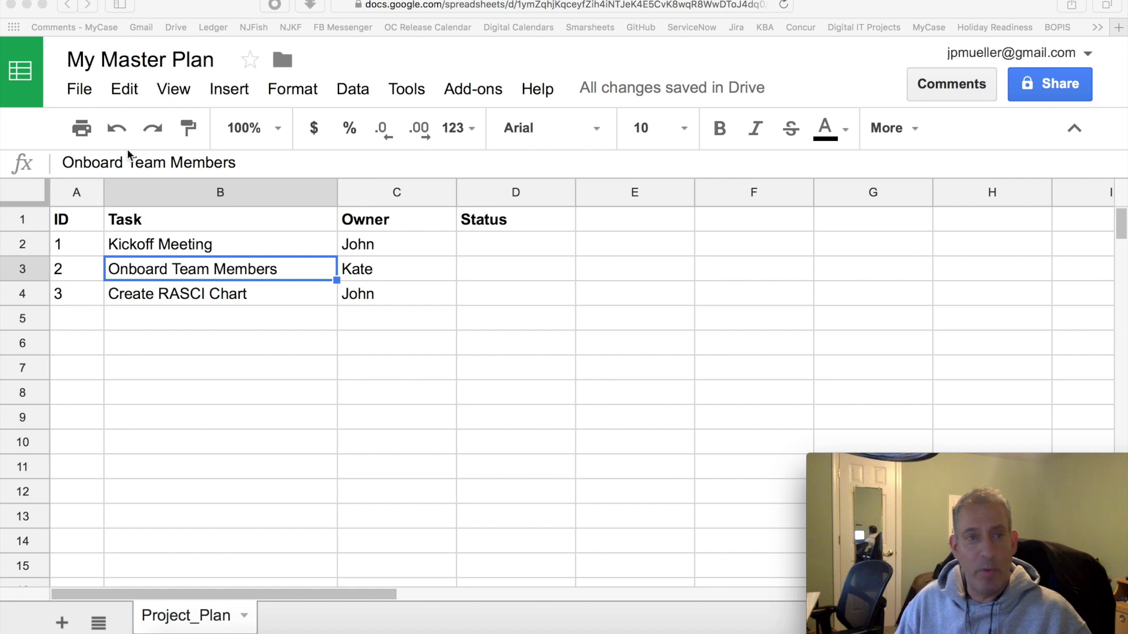
Step: Focus the browser window showing the My Master Plan Project_Plan task table
{"action": "left_click", "coordinate": [92, 93]}
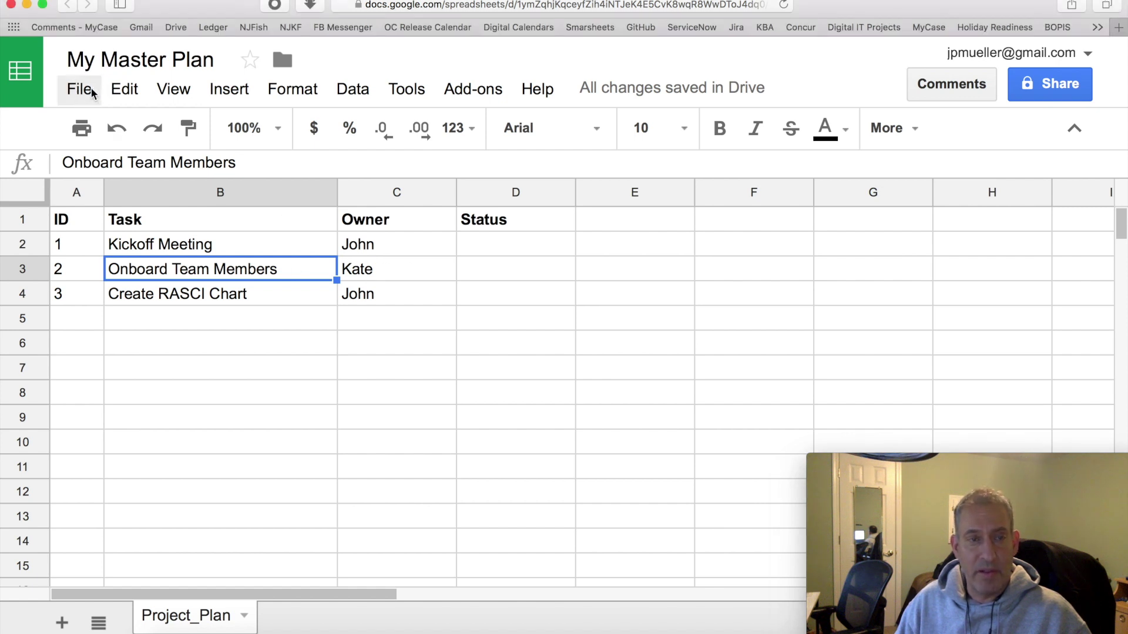
Step: Create a blank spreadsheet from the File menu and title it 'John's Tasks'
{"action": "left_click", "coordinate": [92, 92]}
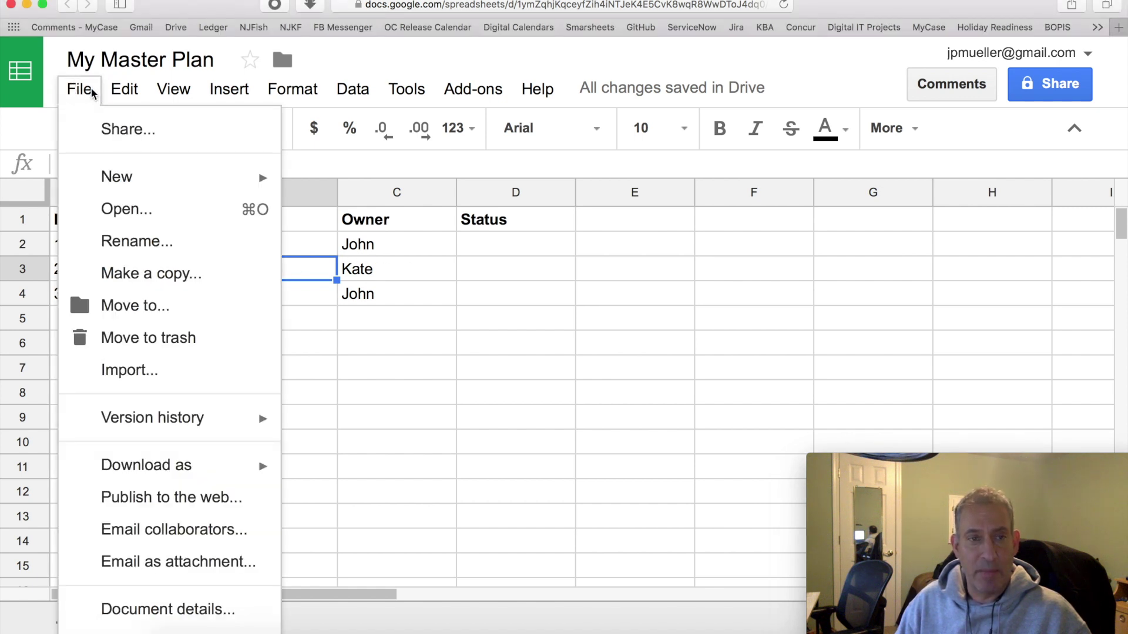
{"action": "mouse_move", "coordinate": [111, 176]}
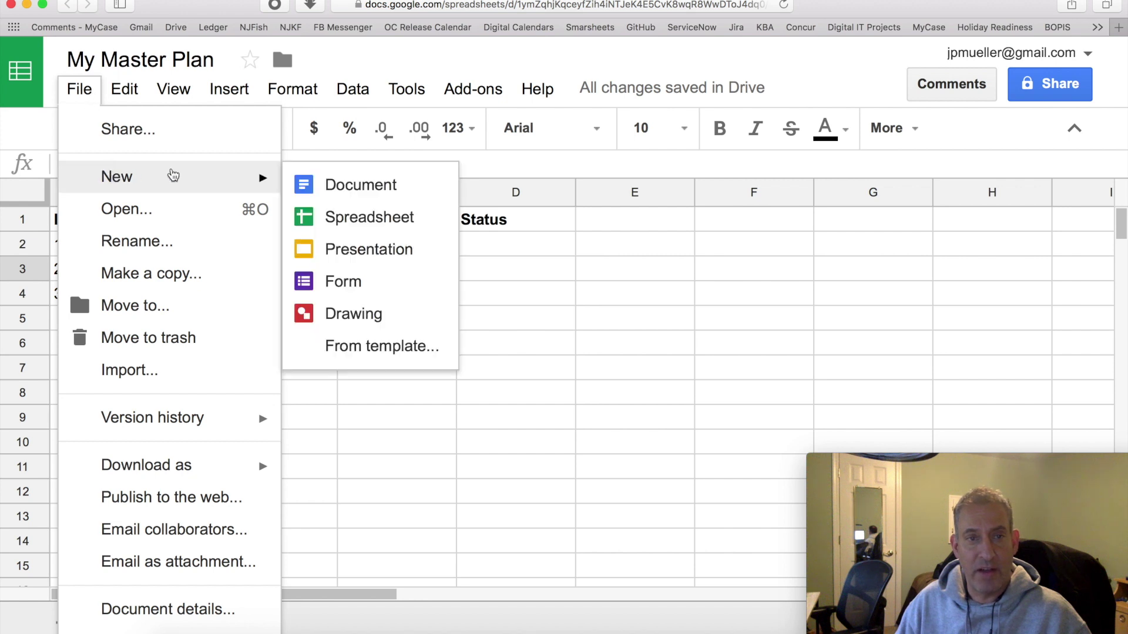
{"action": "left_click", "coordinate": [347, 217]}
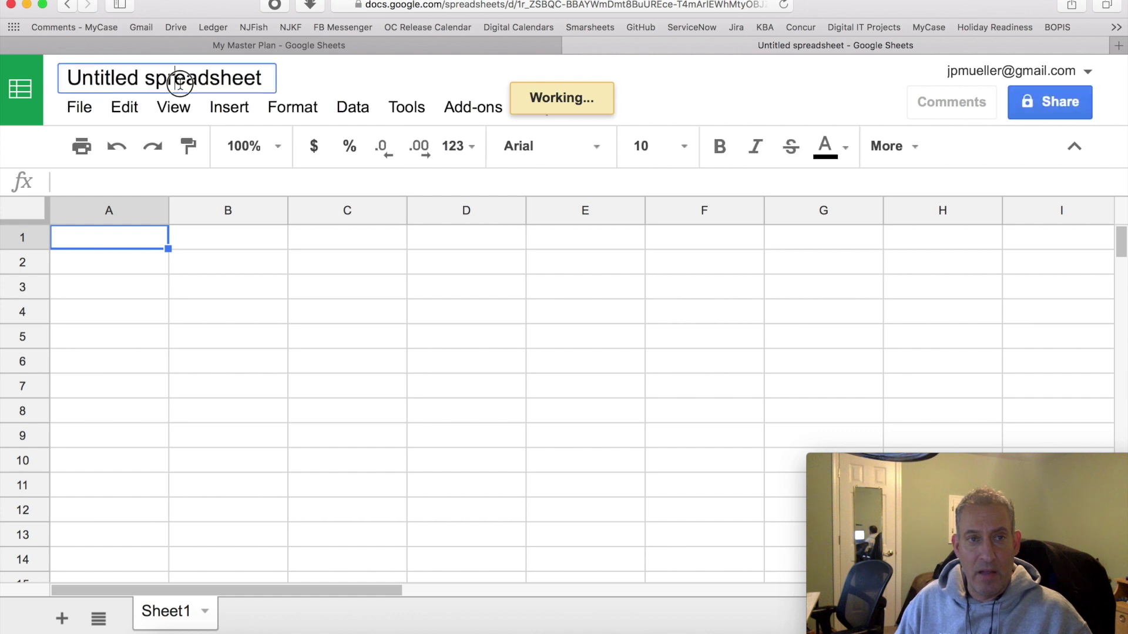
{"action": "left_click", "coordinate": [177, 81]}
{"action": "type", "text": "John's Tasks"}
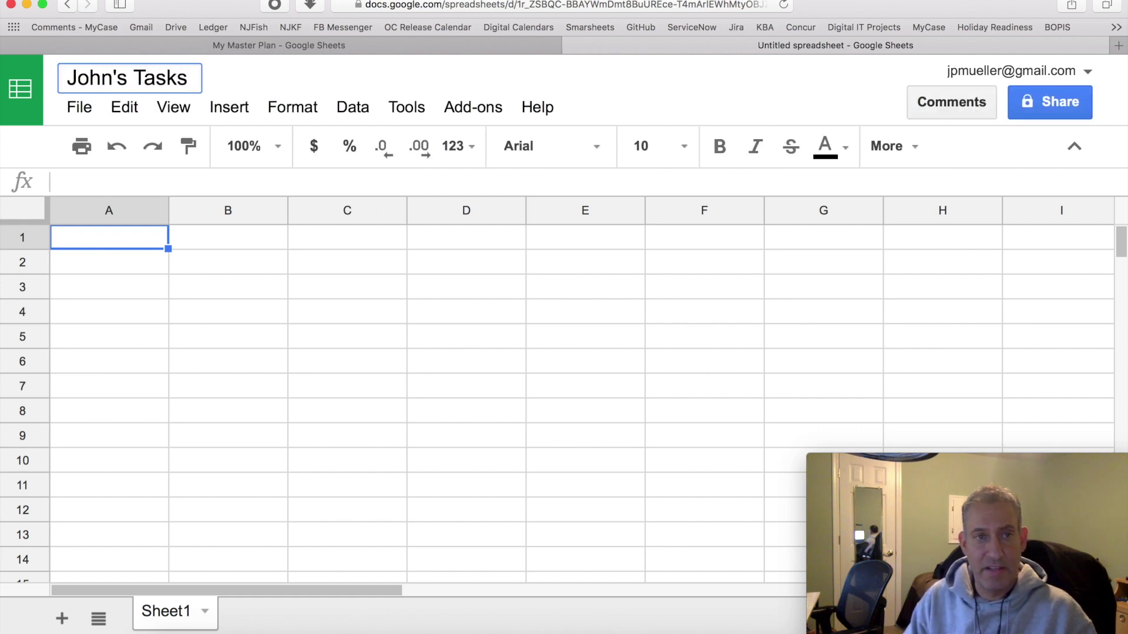
{"action": "key", "text": "Return"}
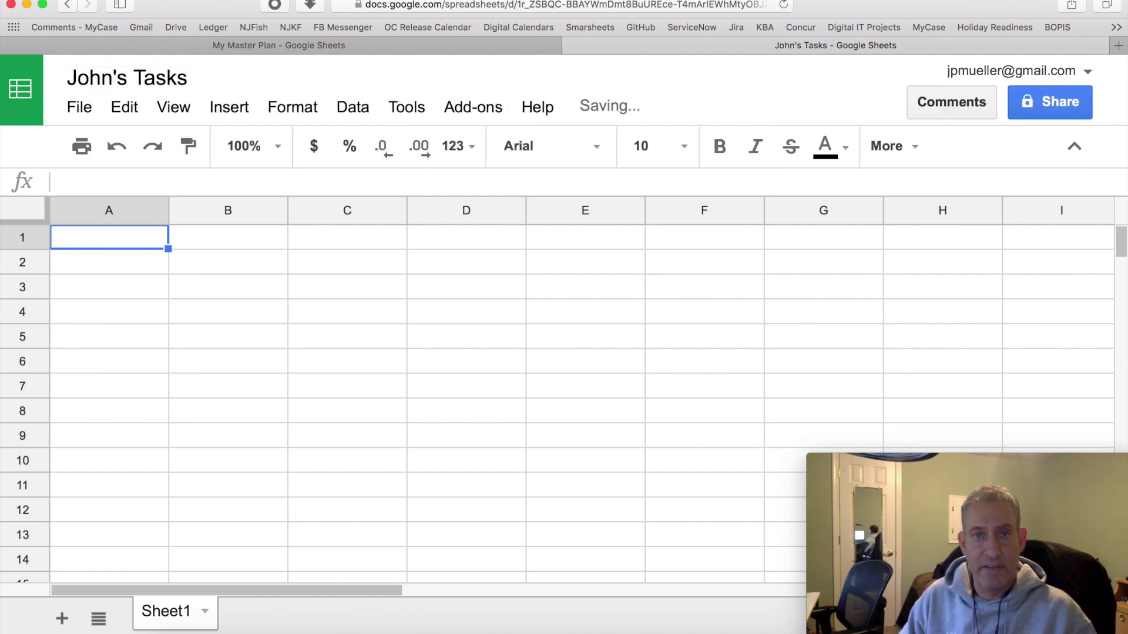
Step: Copy the entire Project_Plan sheet contents in My Master Plan
{"action": "left_click", "coordinate": [274, 43]}
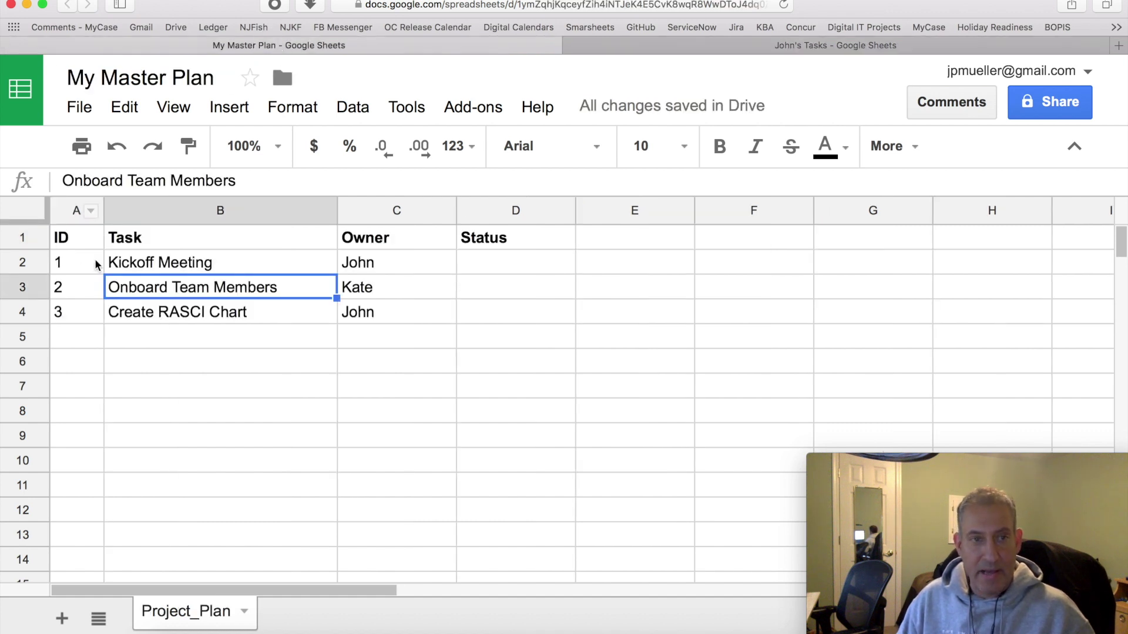
{"action": "left_click_drag", "start_coordinate": [84, 242], "coordinate": [496, 322]}
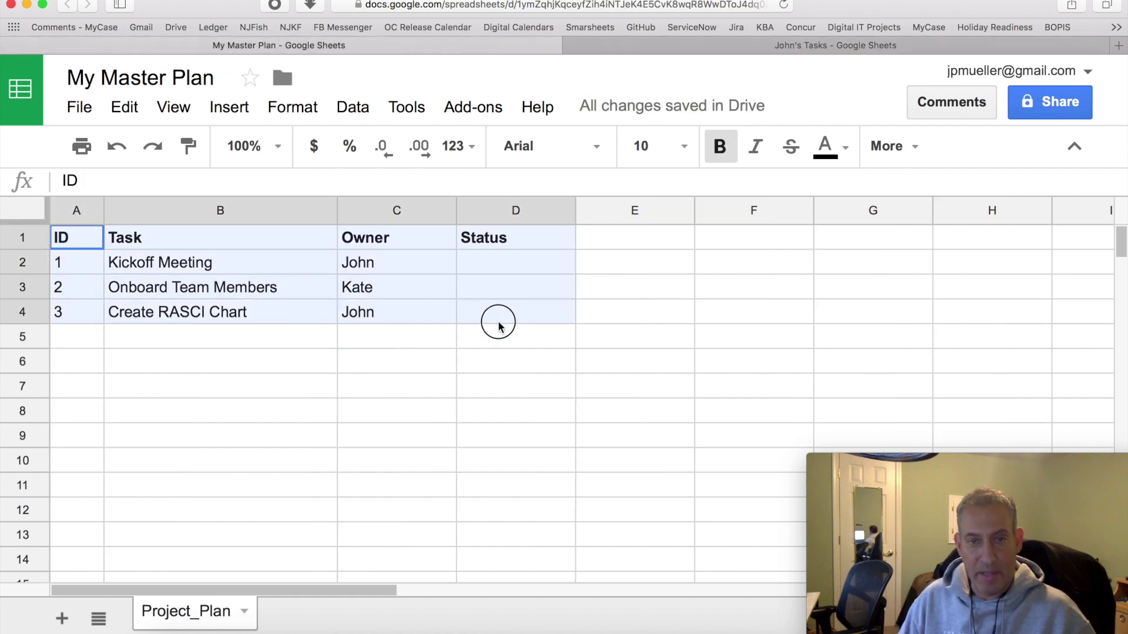
{"action": "left_click", "coordinate": [23, 210]}
{"action": "right_click", "coordinate": [91, 212]}
{"action": "left_click", "coordinate": [93, 257]}
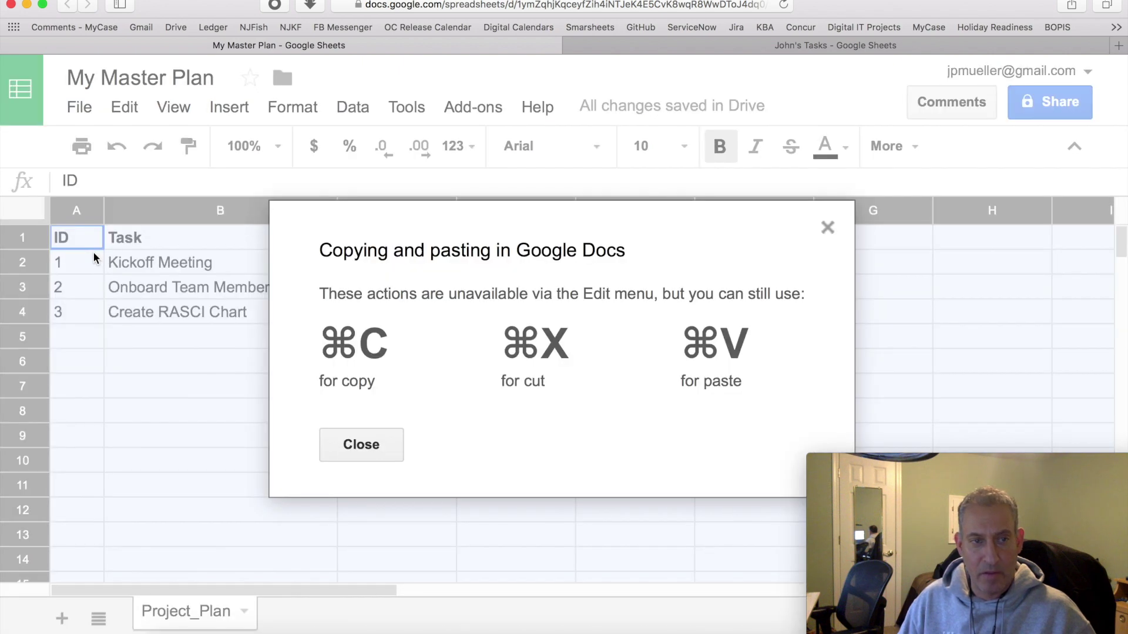
{"action": "left_click", "coordinate": [360, 444]}
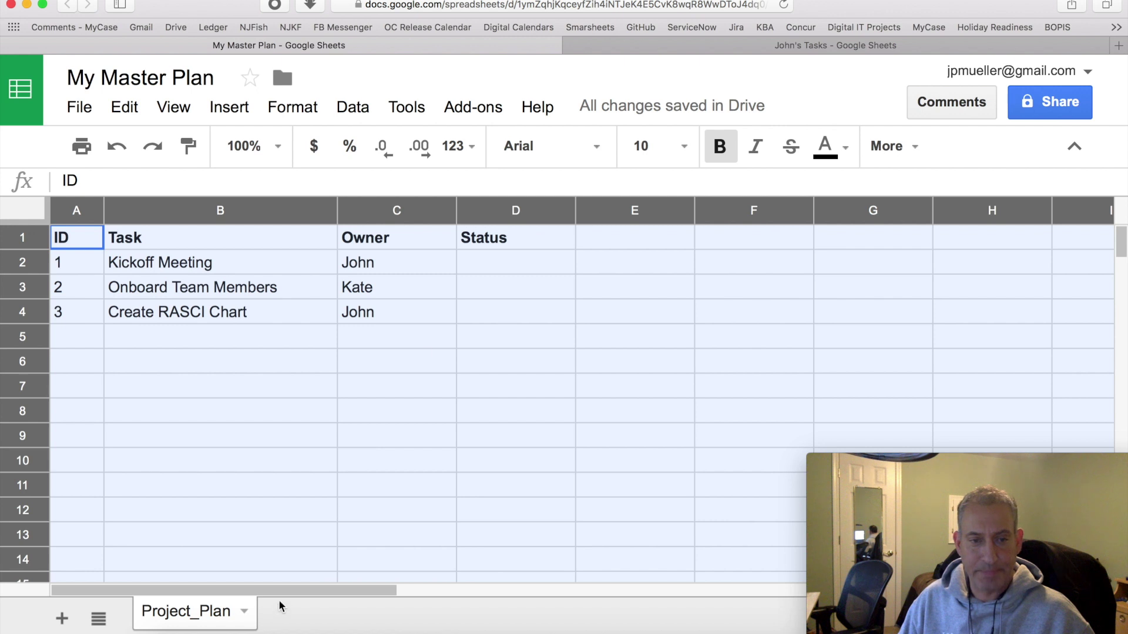
Step: Paste the copied task table into the John's Tasks spreadsheet
{"action": "left_click", "coordinate": [701, 44]}
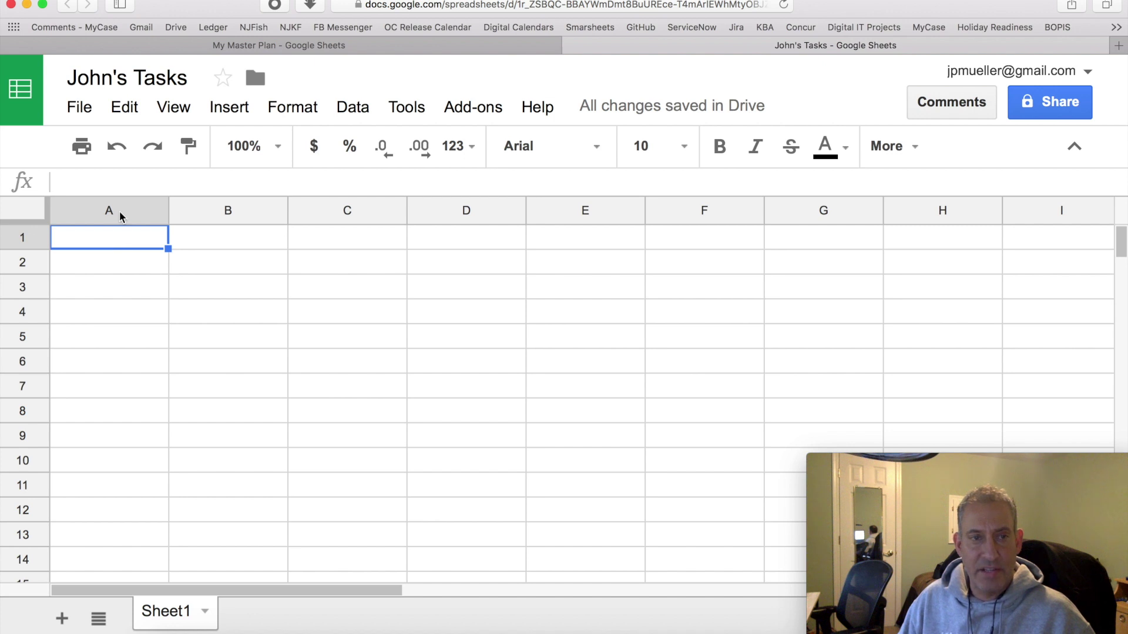
{"action": "key", "text": "super+v"}
{"action": "left_click", "coordinate": [128, 114]}
{"action": "left_click", "coordinate": [574, 358]}
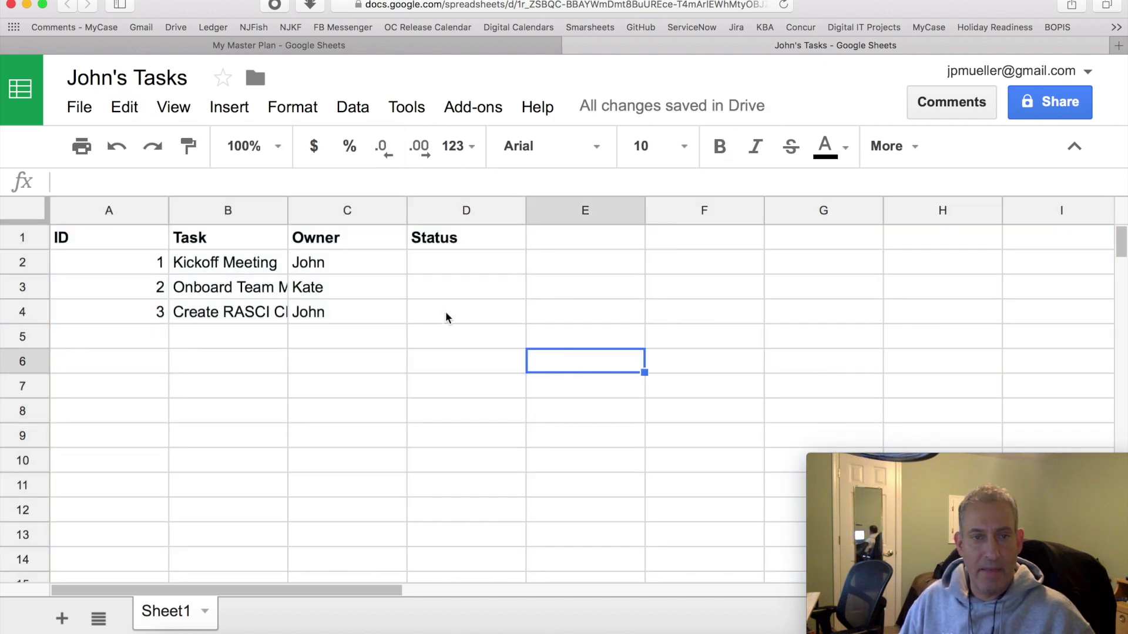
Step: Delete row 3, Kate's Onboard Team Members task, from John's Tasks
{"action": "left_click", "coordinate": [332, 288]}
{"action": "left_click", "coordinate": [32, 287]}
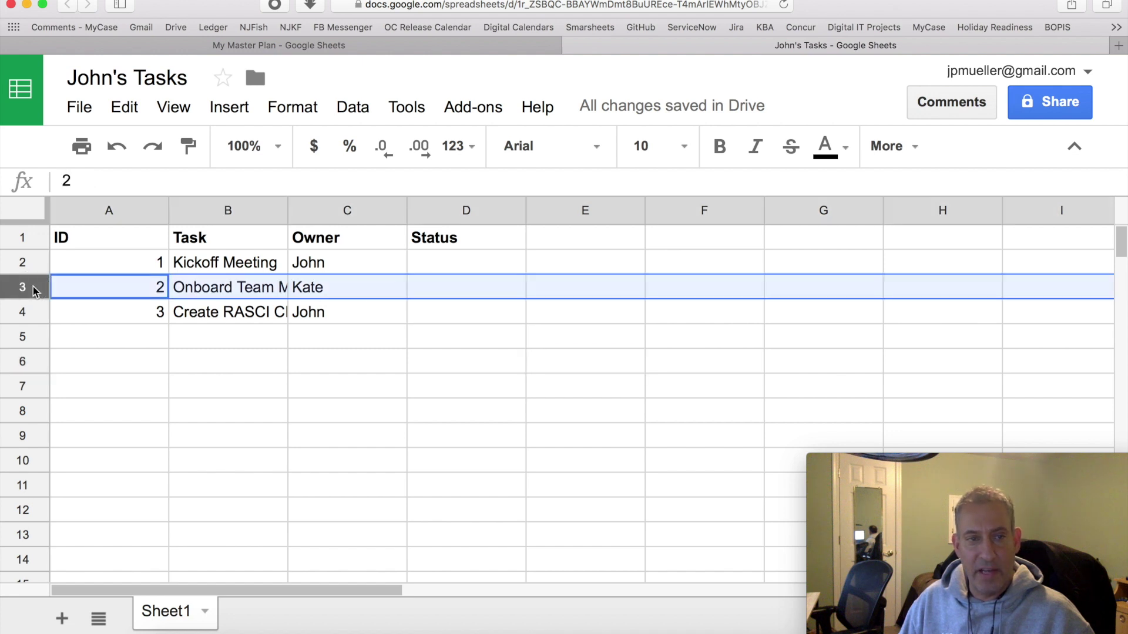
{"action": "right_click", "coordinate": [33, 287]}
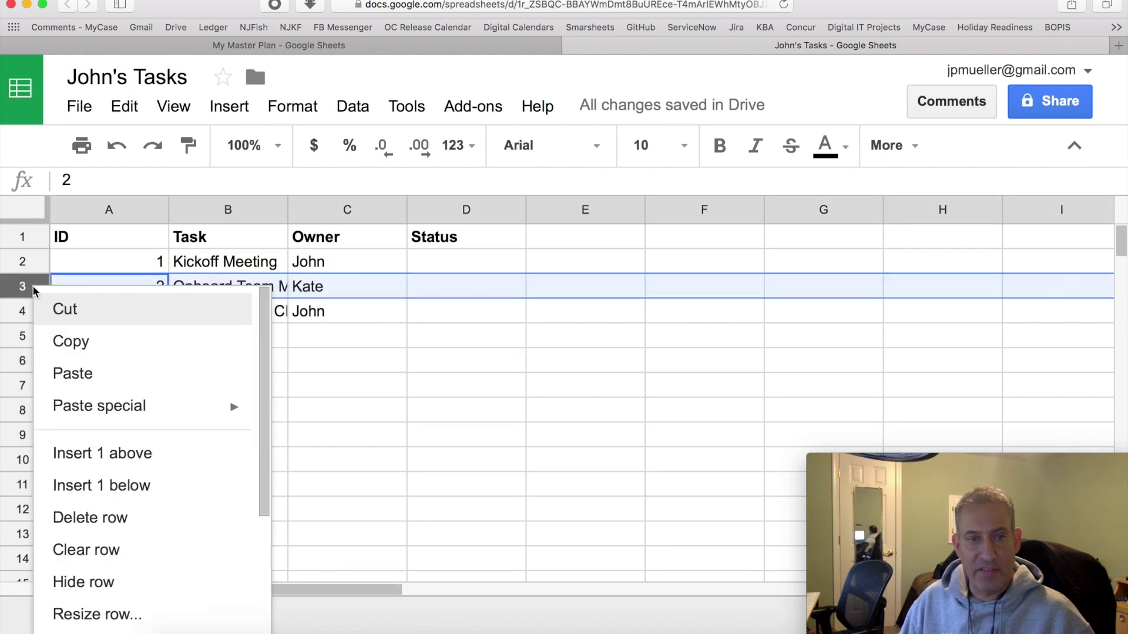
{"action": "left_click", "coordinate": [109, 506]}
{"action": "left_click", "coordinate": [374, 345]}
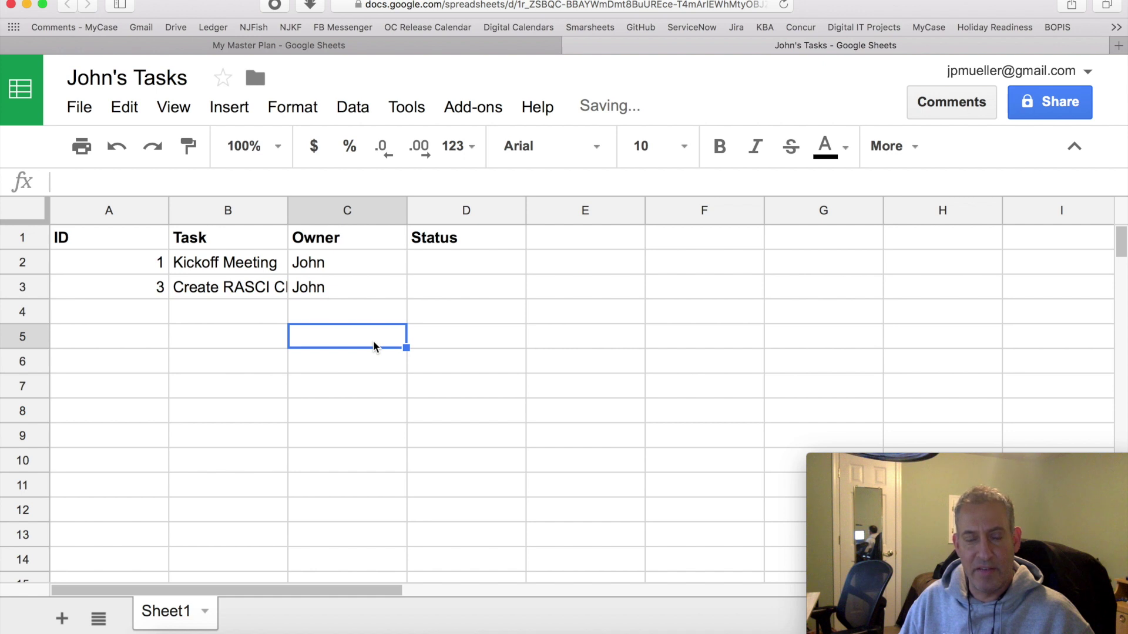
{"action": "left_click", "coordinate": [333, 287]}
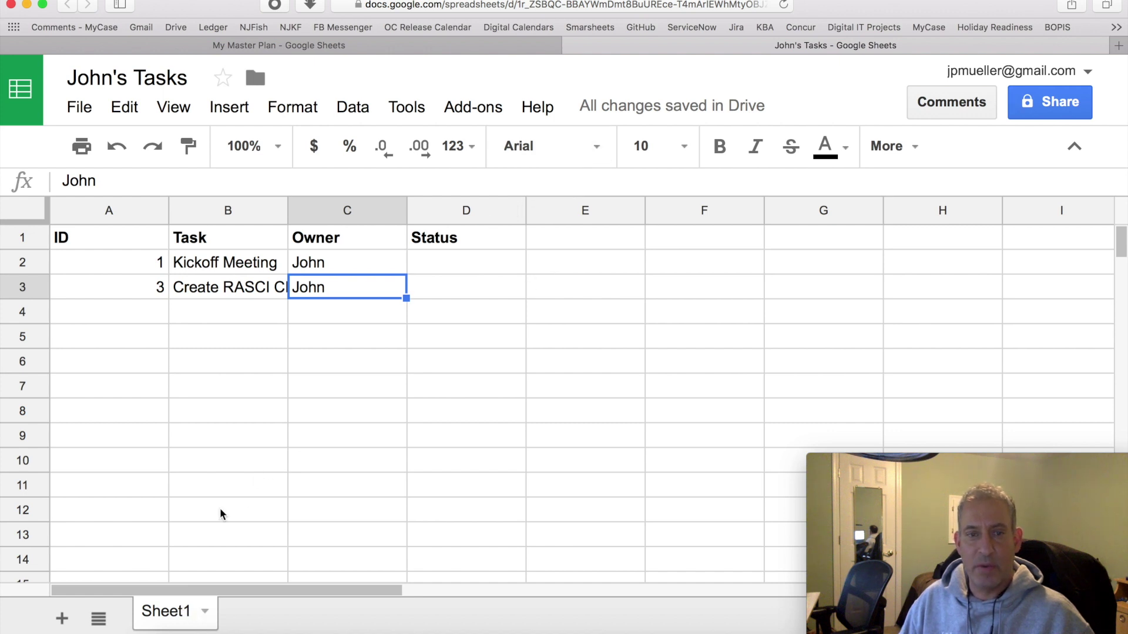
Step: Rename Sheet1 to 'Plan'
{"action": "double_click", "coordinate": [170, 612]}
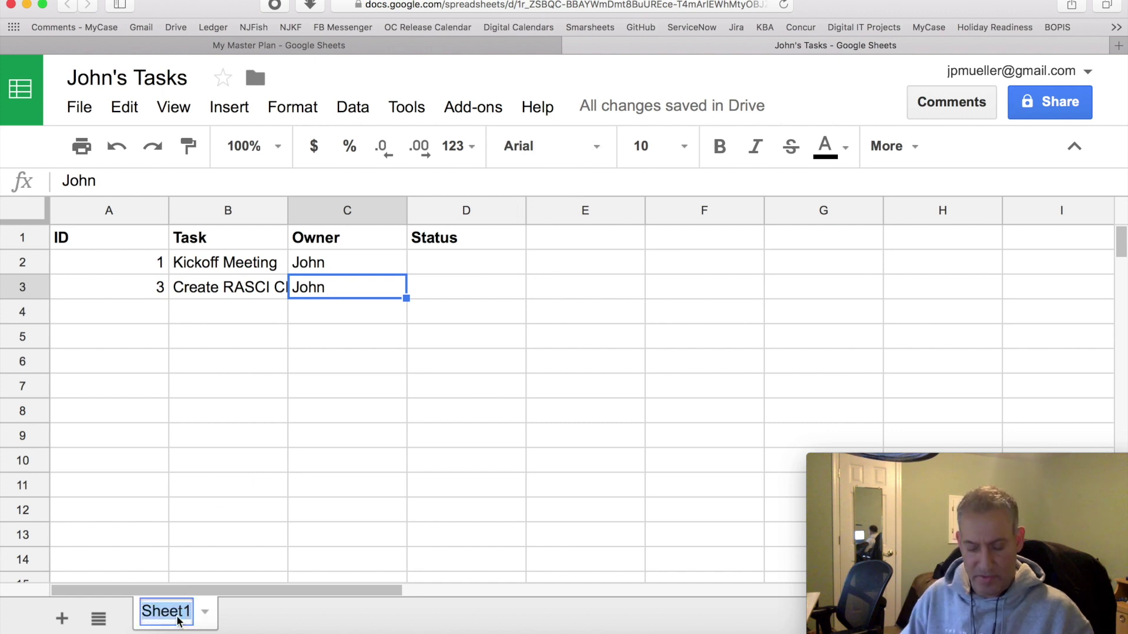
{"action": "type", "text": "Plan"}
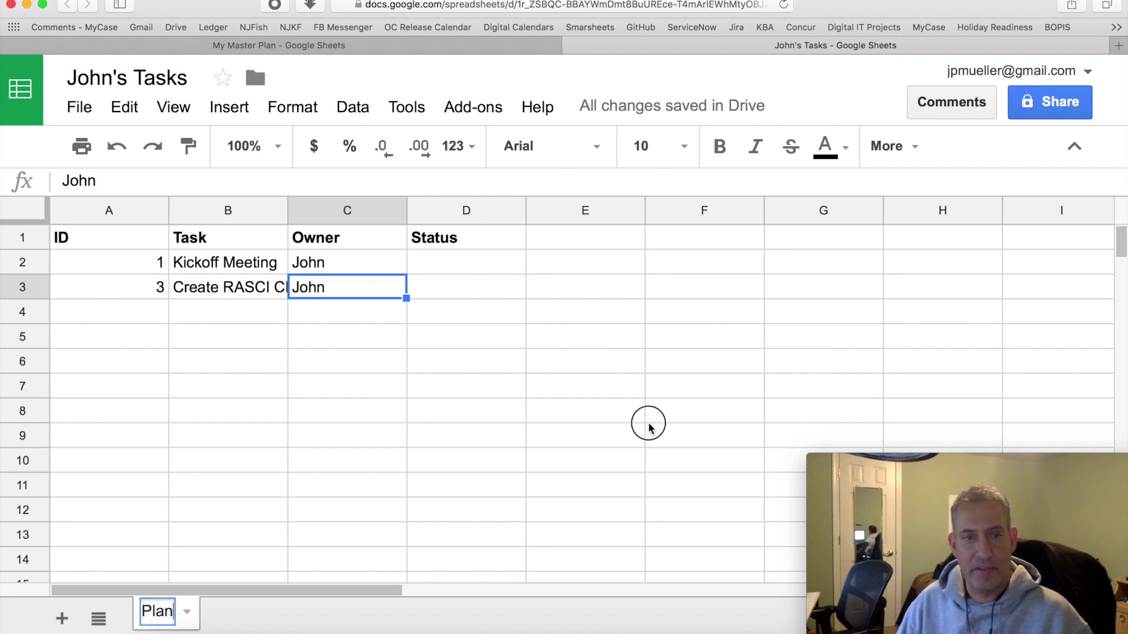
{"action": "left_click", "coordinate": [650, 420]}
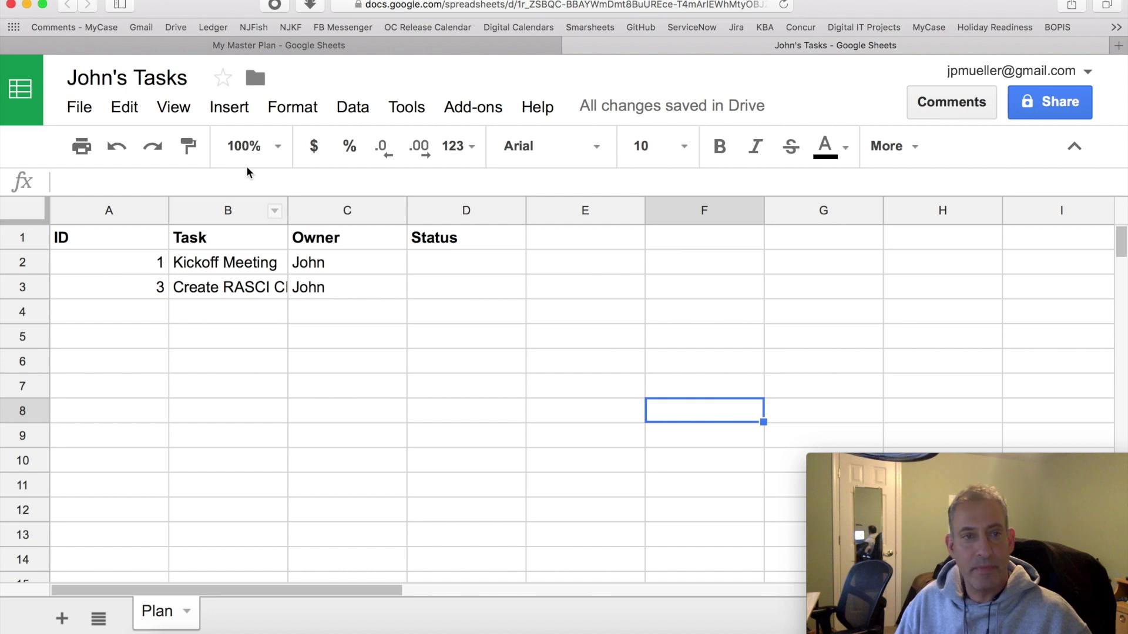
Step: Create another blank spreadsheet from My Master Plan's File menu
{"action": "left_click", "coordinate": [447, 46]}
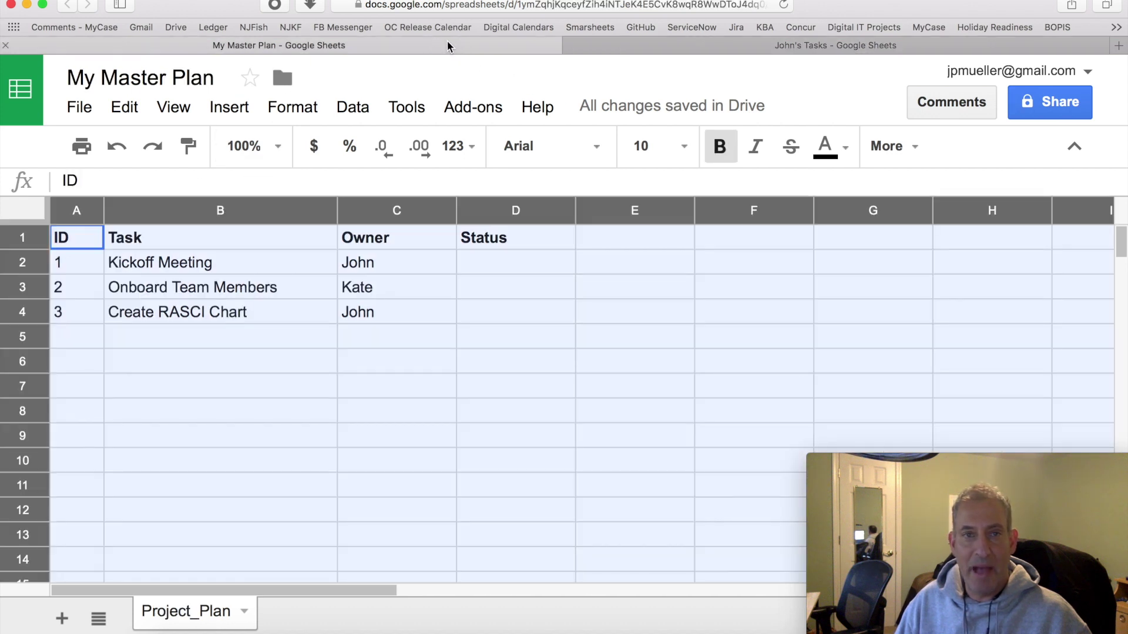
{"action": "left_click", "coordinate": [330, 288]}
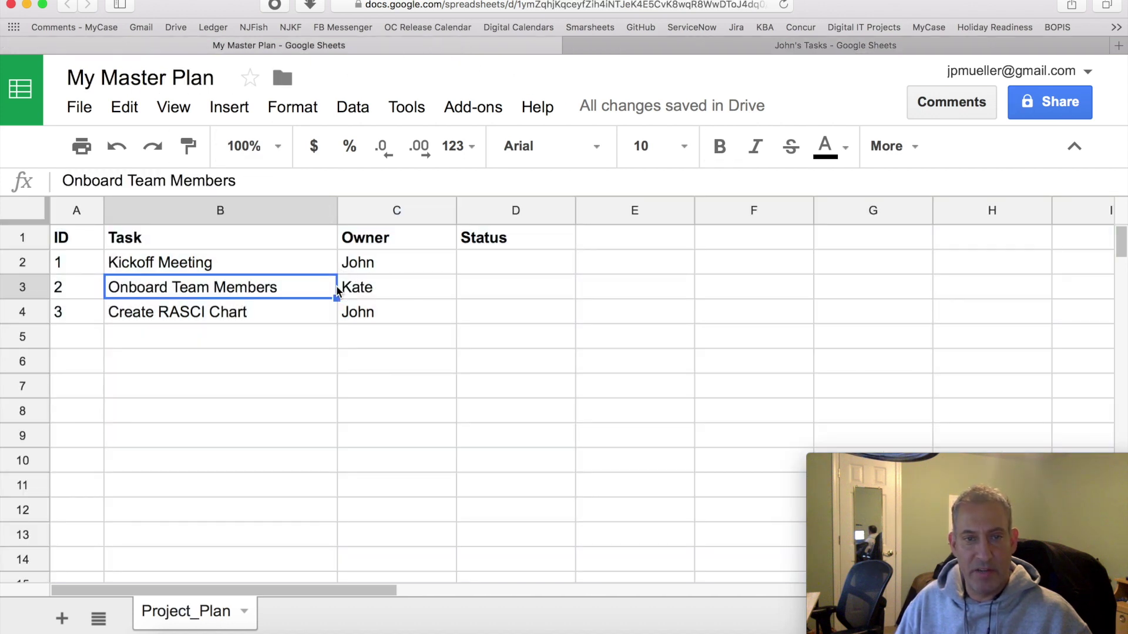
{"action": "left_click", "coordinate": [385, 284]}
{"action": "left_click", "coordinate": [88, 111]}
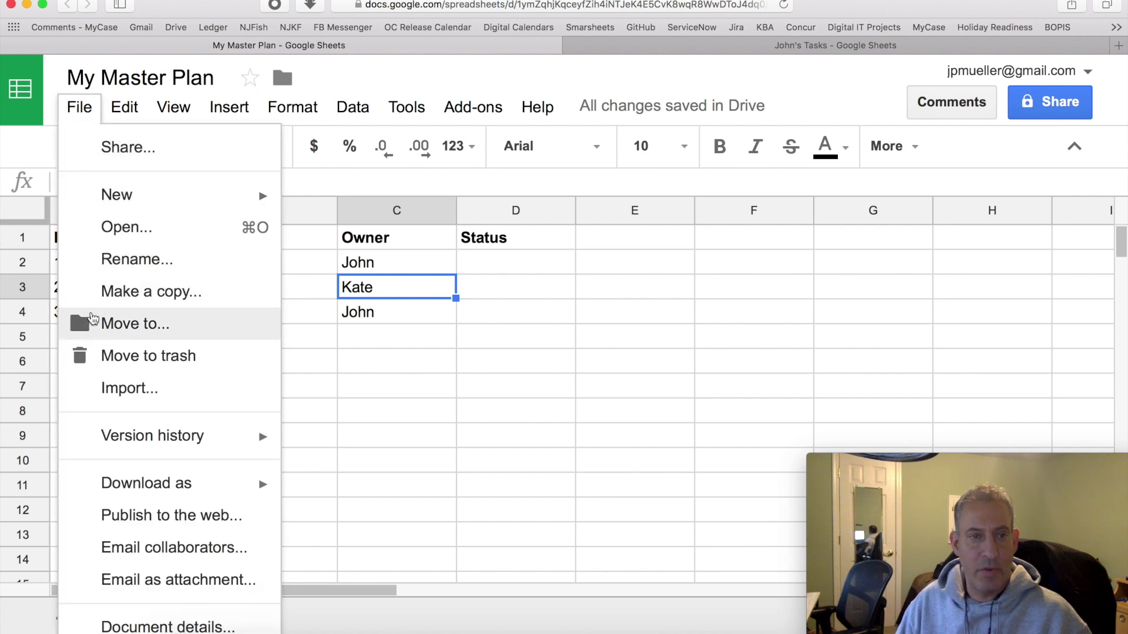
{"action": "mouse_move", "coordinate": [131, 200]}
{"action": "left_click", "coordinate": [327, 234]}
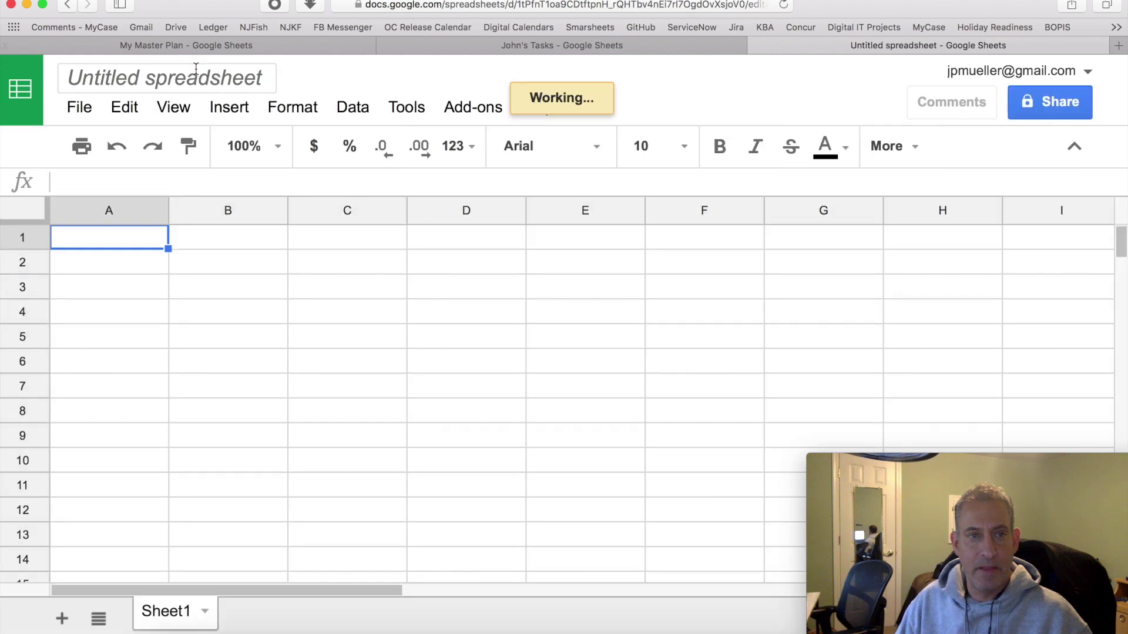
Step: Title it 'Kate's Tasks' and paste the task table into A1
{"action": "left_click", "coordinate": [198, 76]}
{"action": "type", "text": "K"}
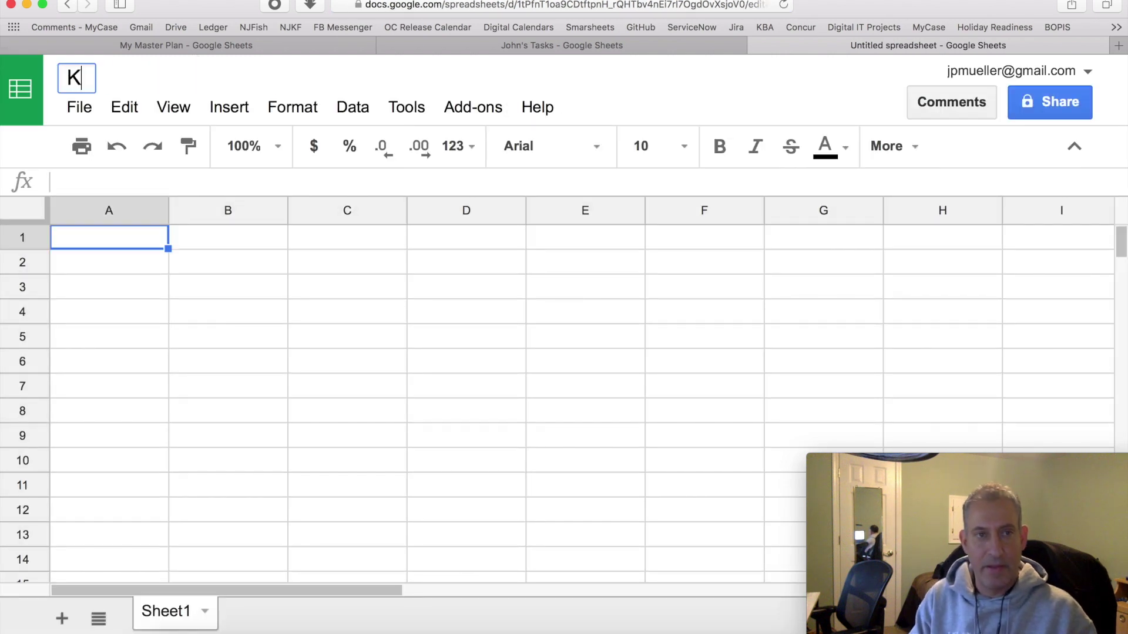
{"action": "type", "text": "ate's Task"}
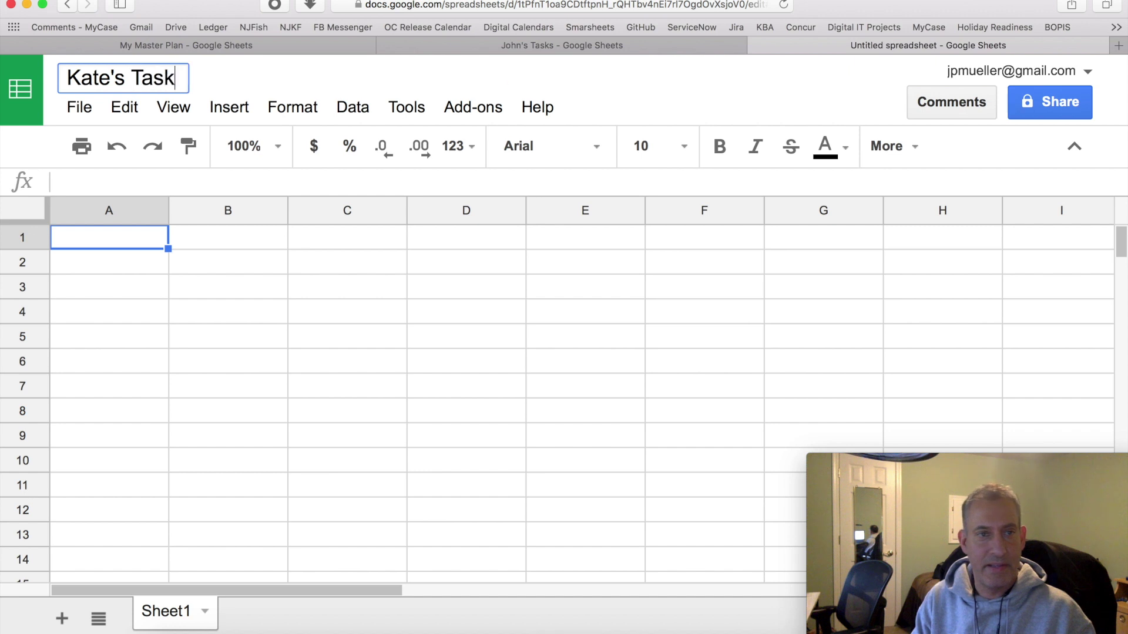
{"action": "type", "text": "sTasks"}
{"action": "key", "text": "Return"}
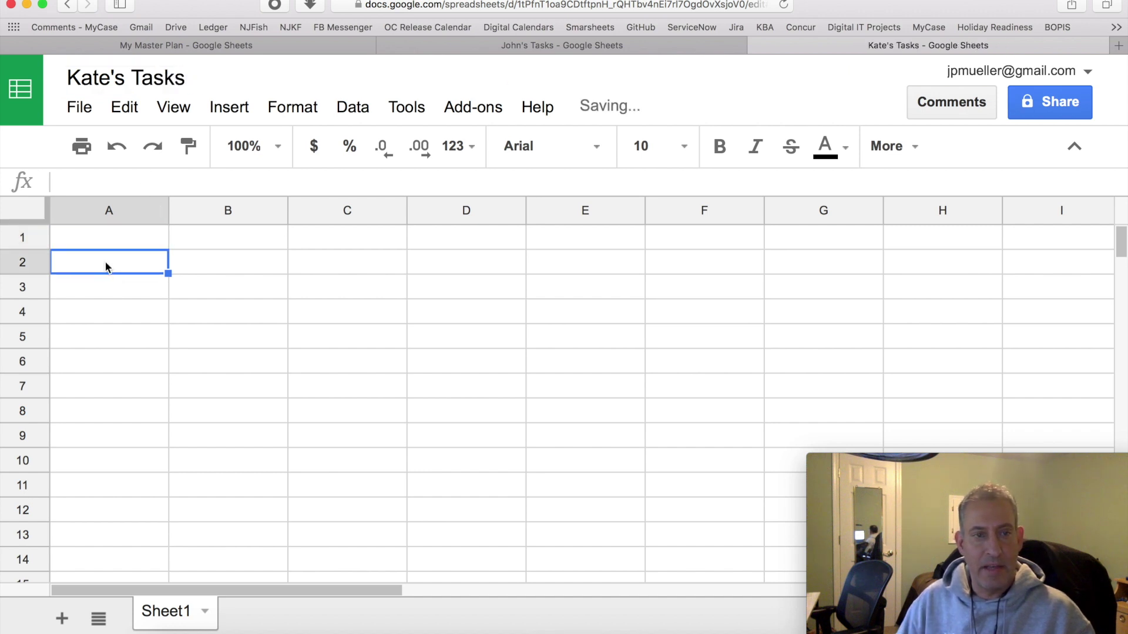
{"action": "left_click", "coordinate": [95, 246]}
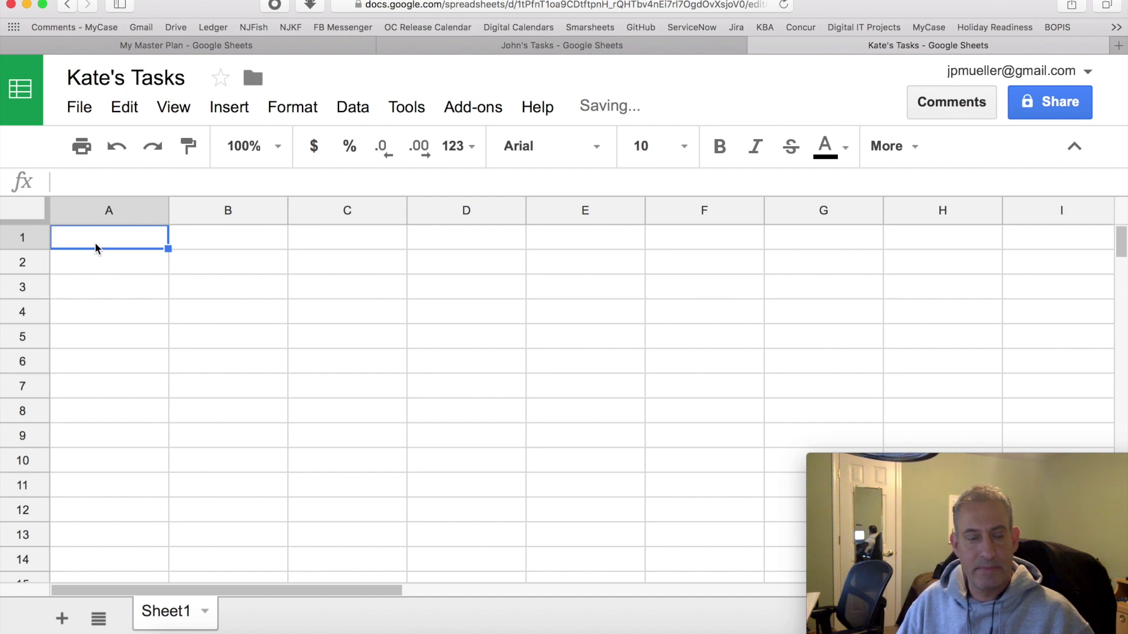
{"action": "key", "text": "super+v"}
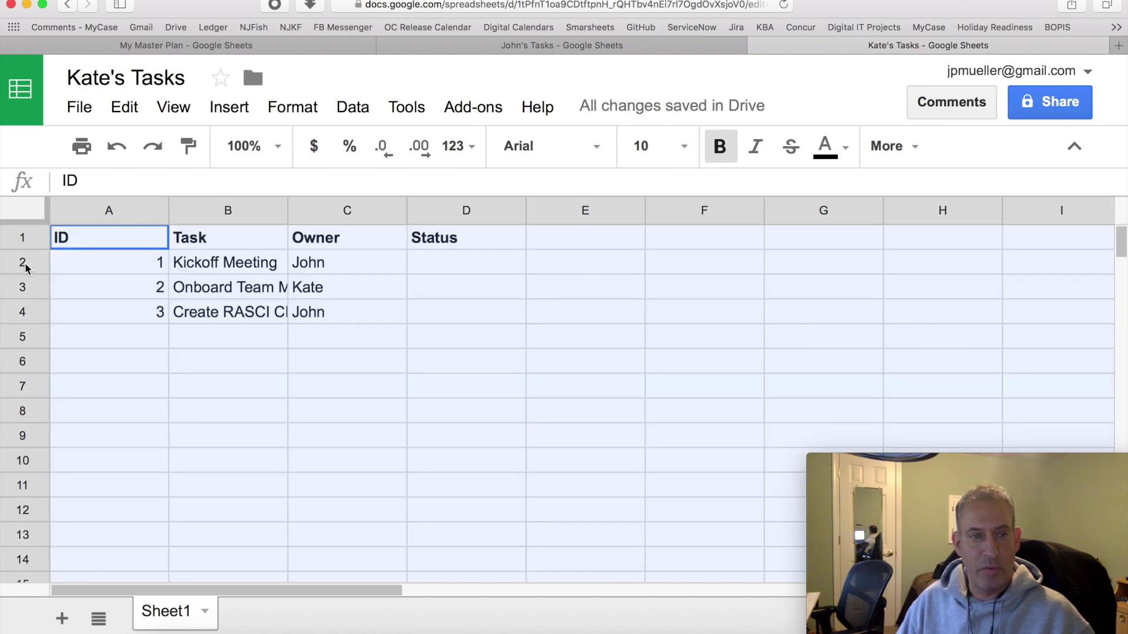
Step: Delete John's rows 2 and 4 from Kate's Tasks and rename its sheet to 'Plan'
{"action": "left_click", "coordinate": [24, 263]}
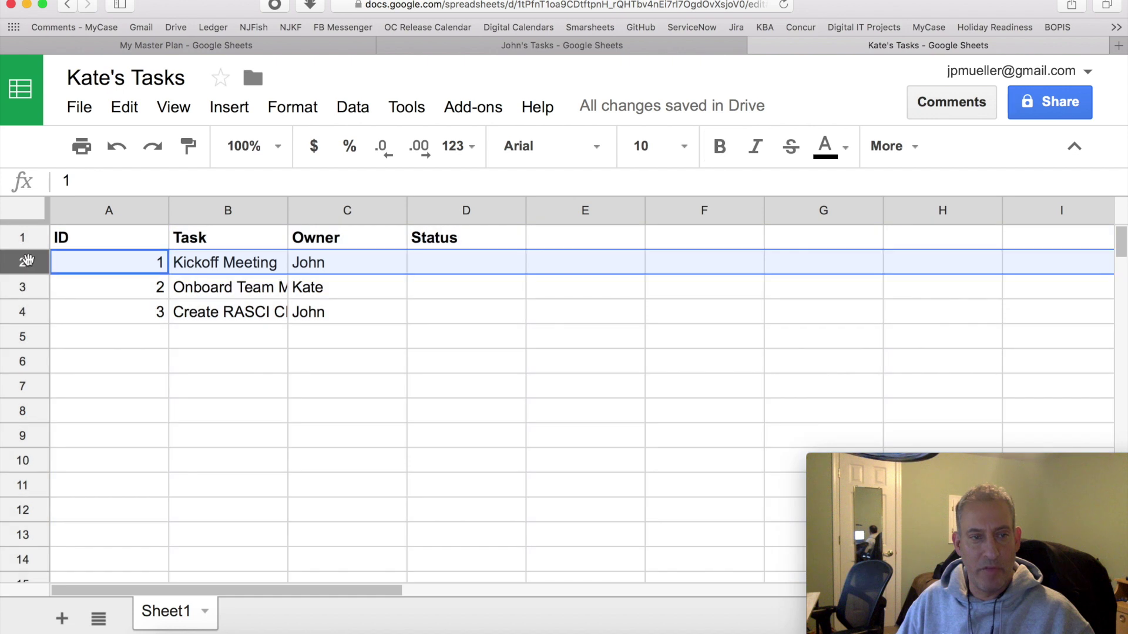
{"action": "left_click", "coordinate": [23, 312], "text": "super"}
{"action": "right_click", "coordinate": [24, 313]}
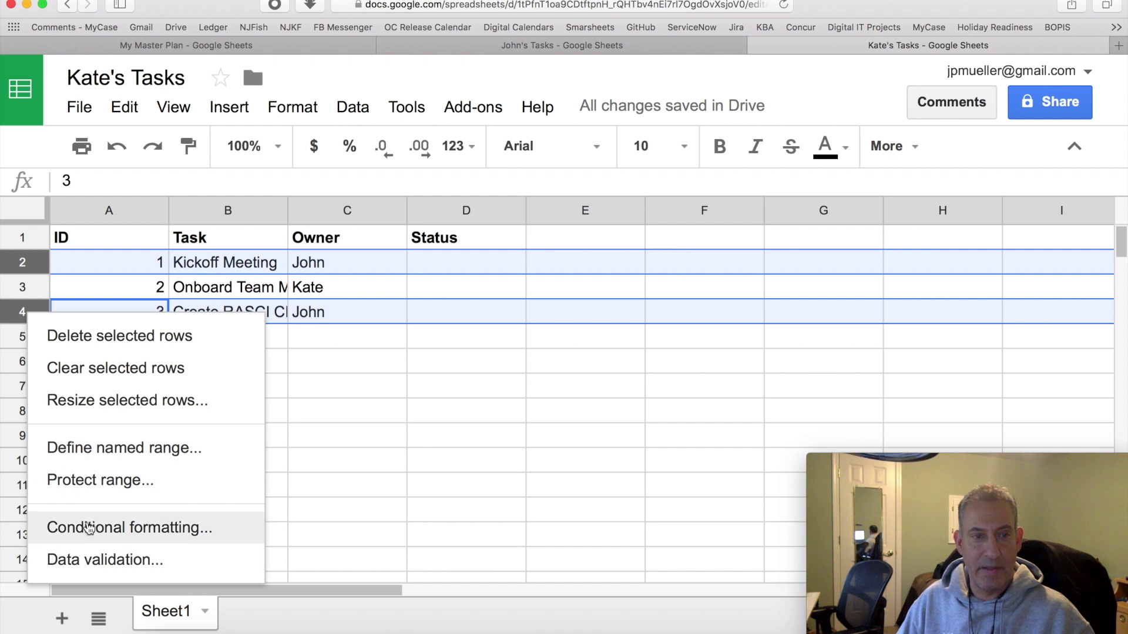
{"action": "left_click", "coordinate": [148, 335]}
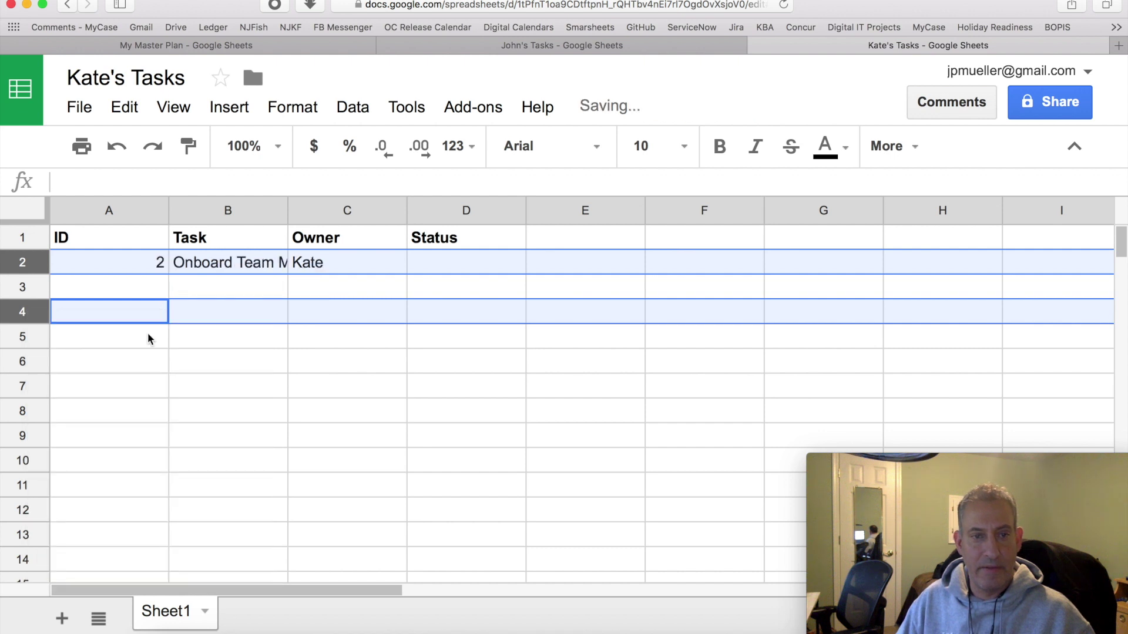
{"action": "left_click", "coordinate": [360, 517]}
{"action": "double_click", "coordinate": [182, 612]}
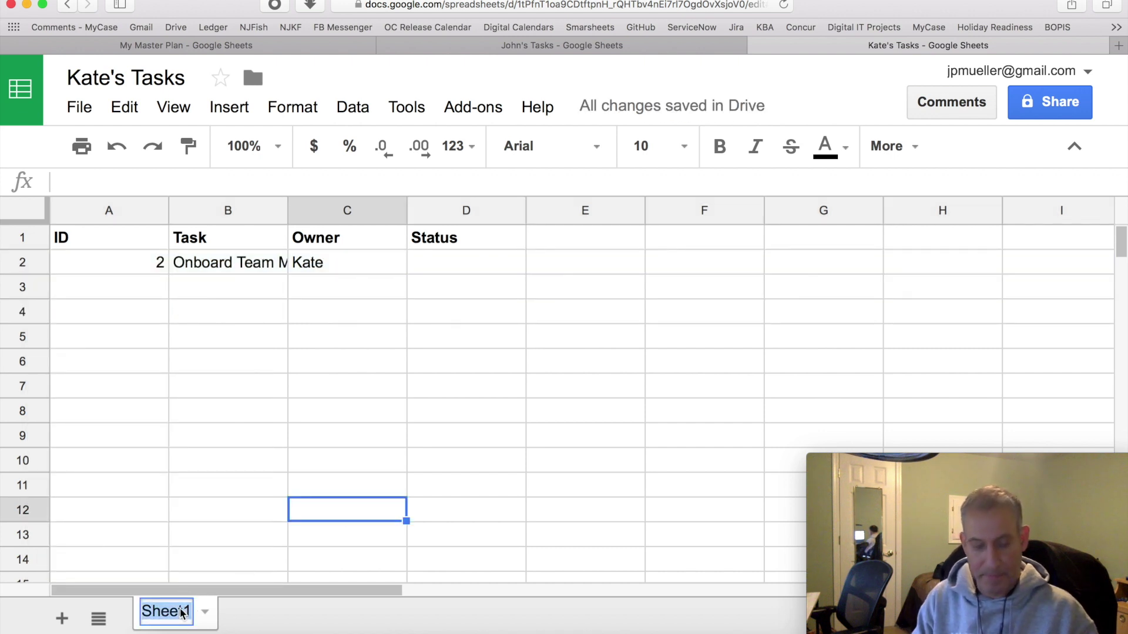
{"action": "type", "text": "Plan"}
{"action": "key", "text": "Return"}
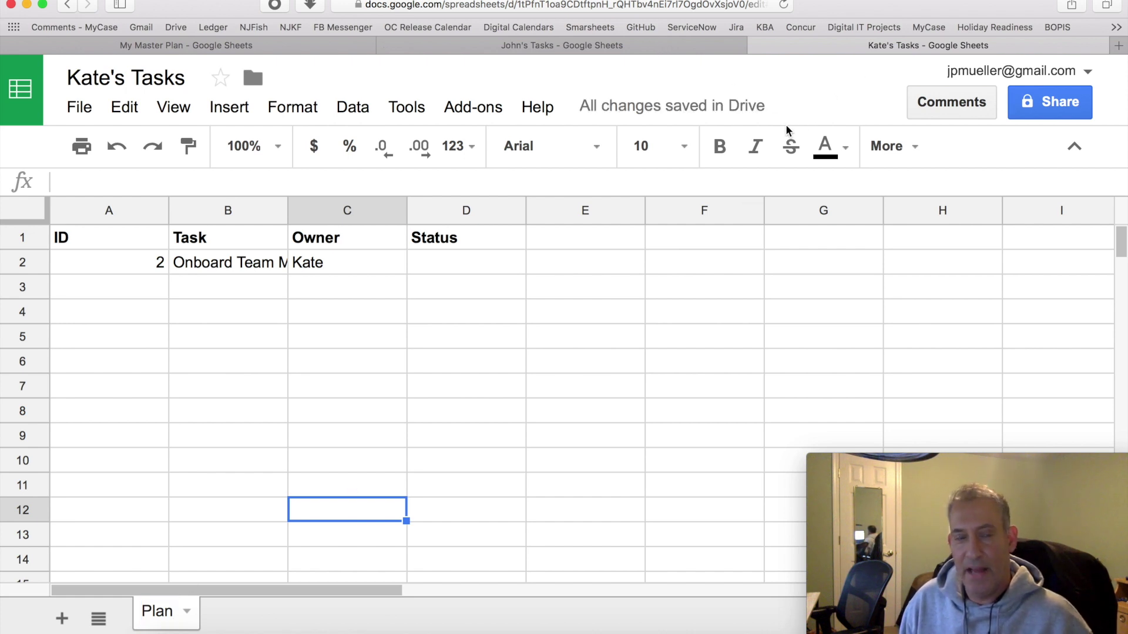
Step: Enter statuses: In Progress in Kate's Tasks; Not Started and Completed in John's Tasks
{"action": "left_click", "coordinate": [448, 271]}
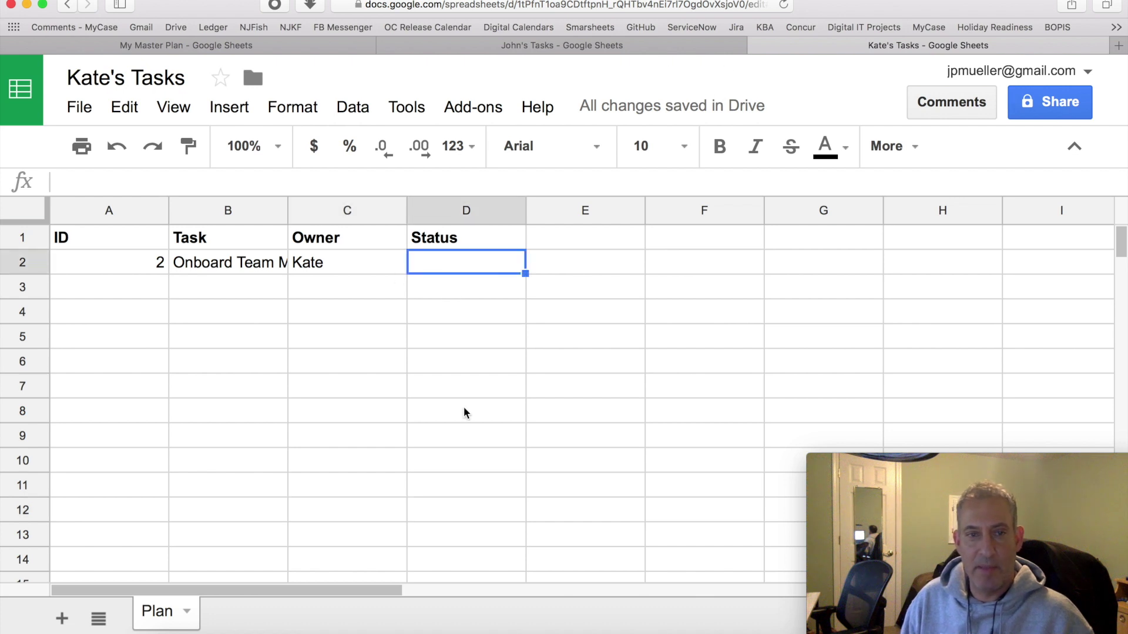
{"action": "type", "text": "In Progress"}
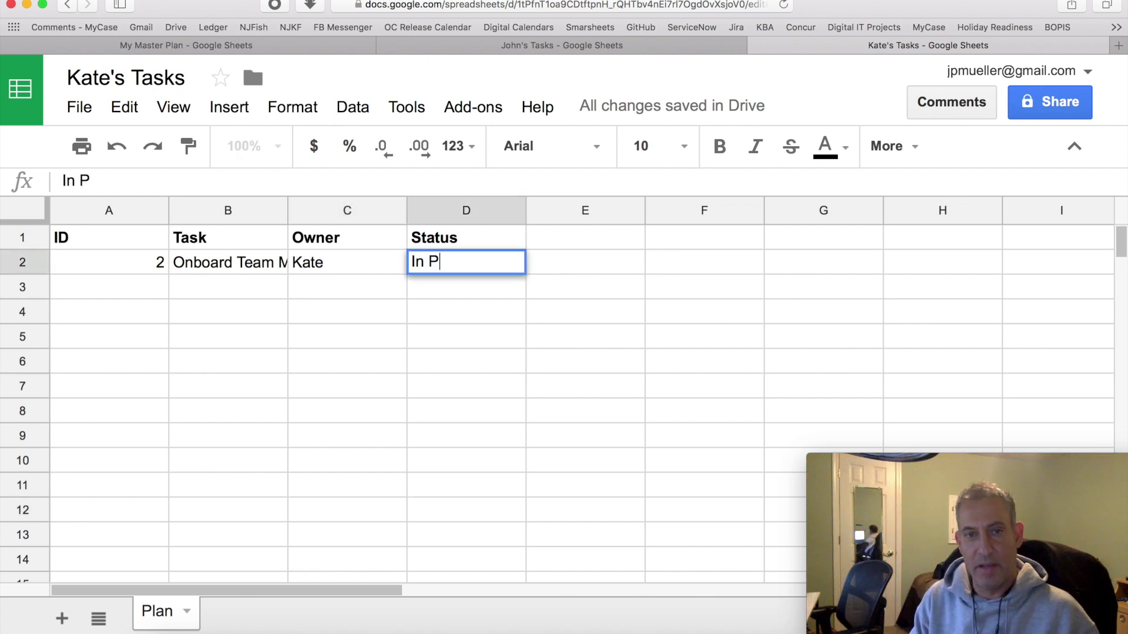
{"action": "key", "text": "Return"}
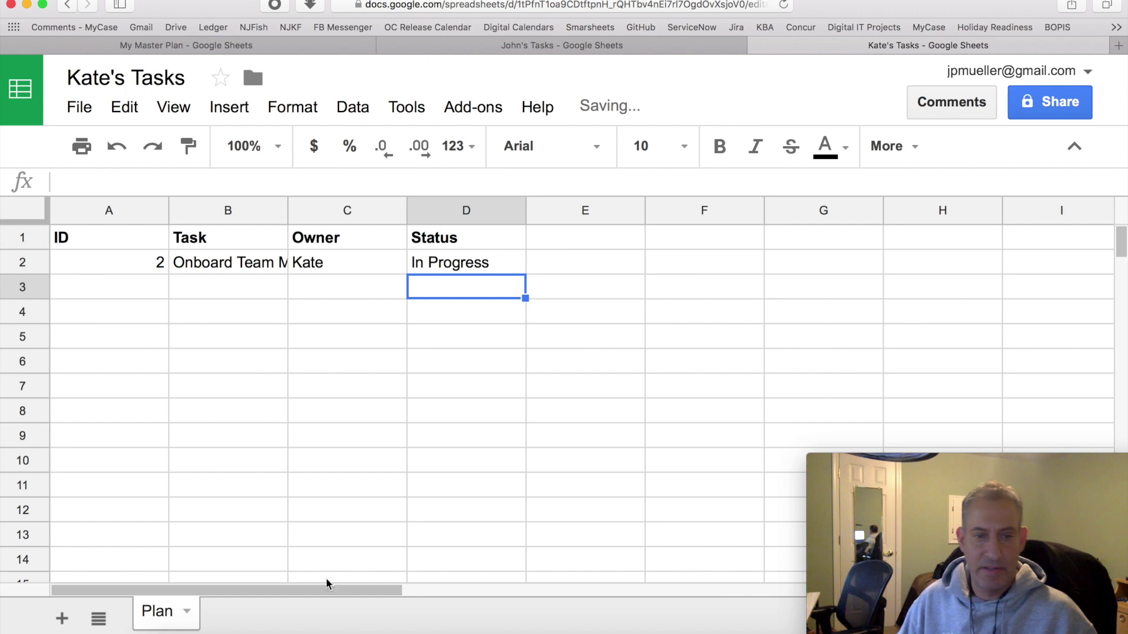
{"action": "left_click", "coordinate": [648, 46]}
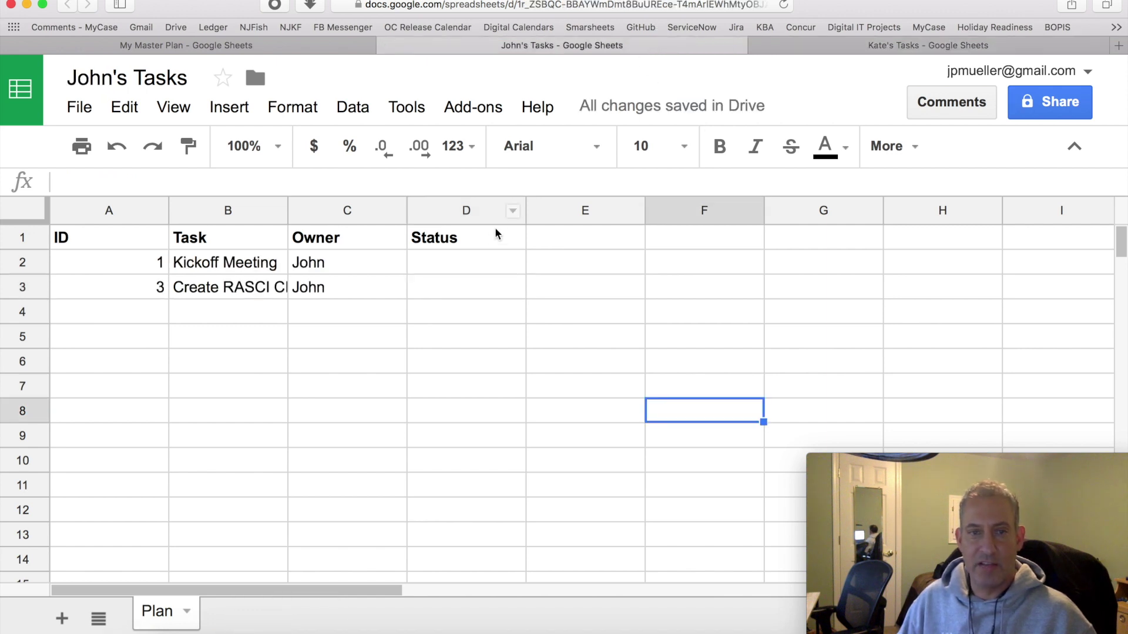
{"action": "left_click", "coordinate": [467, 257]}
{"action": "type", "text": "Not Started"}
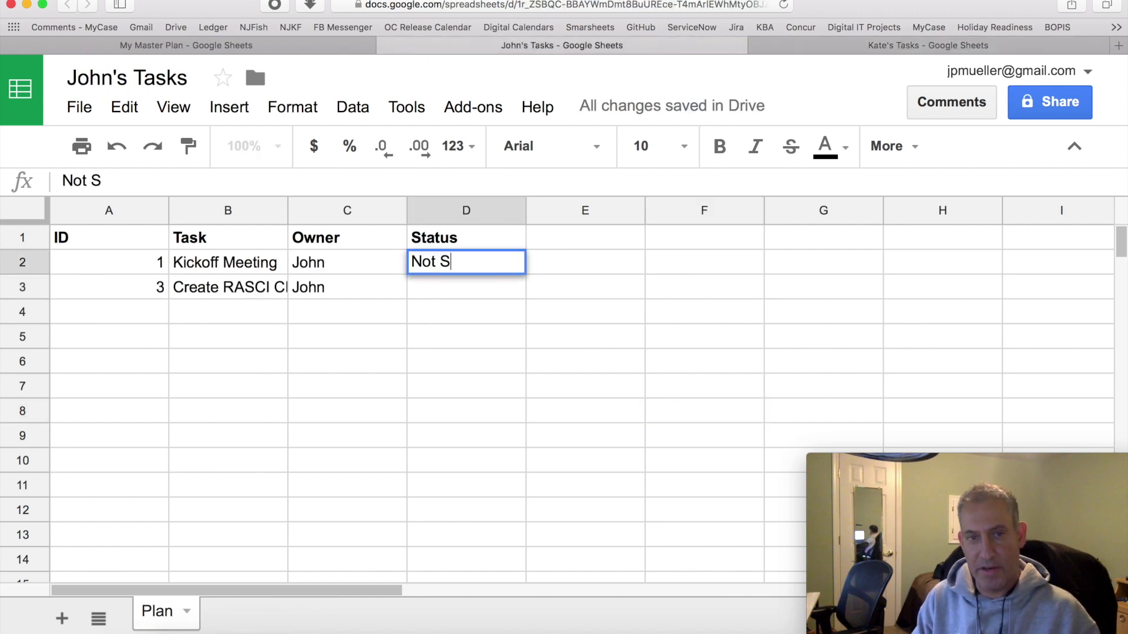
{"action": "key", "text": "Tab"}
{"action": "type", "text": "C"}
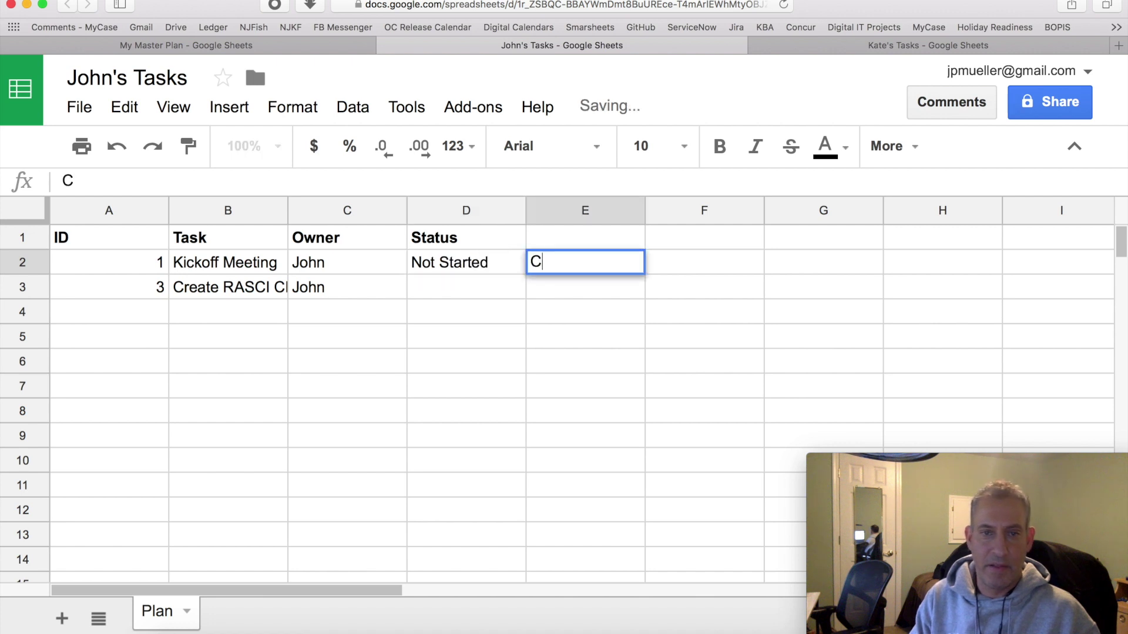
{"action": "key", "text": "BackSpace"}
{"action": "key", "text": "Return"}
{"action": "type", "text": "C"}
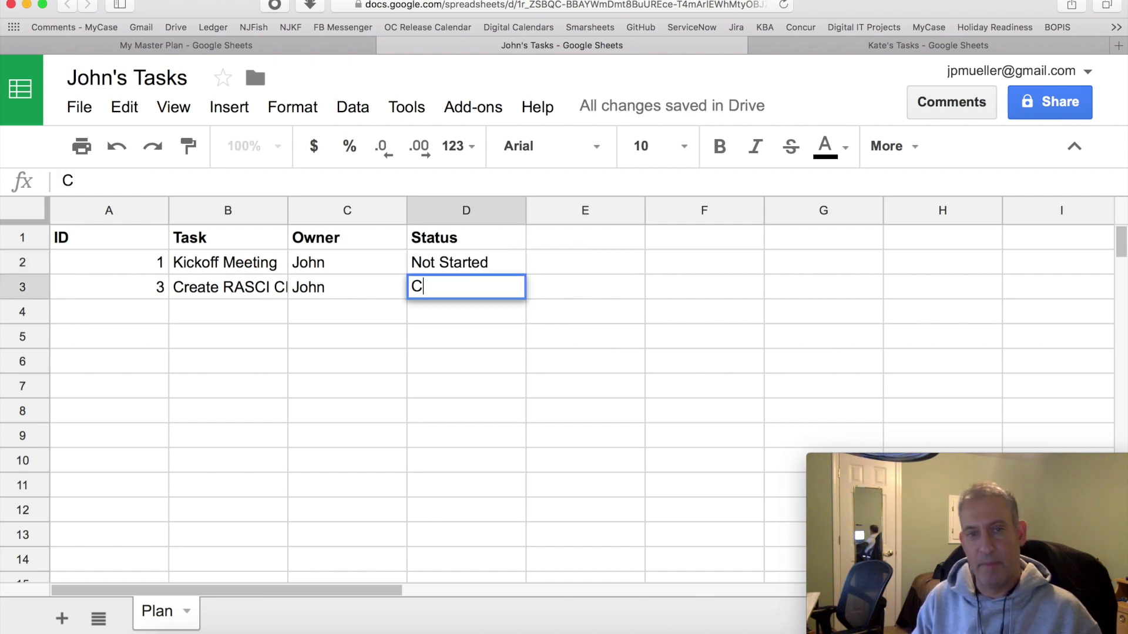
{"action": "type", "text": "ompleted"}
{"action": "key", "text": "Return"}
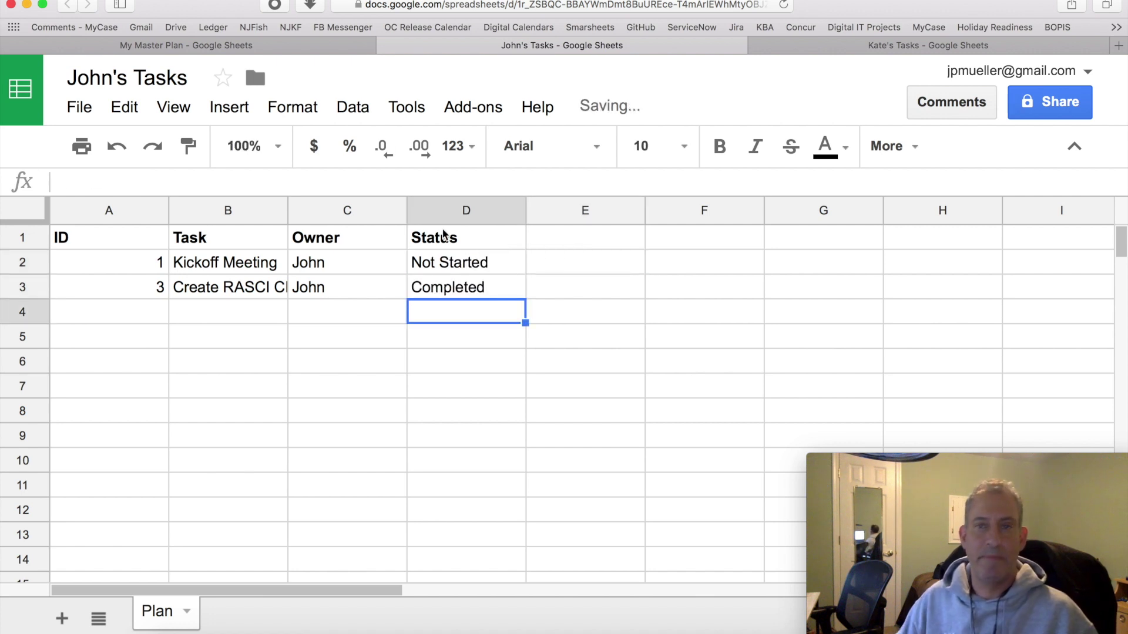
{"action": "left_click", "coordinate": [330, 47]}
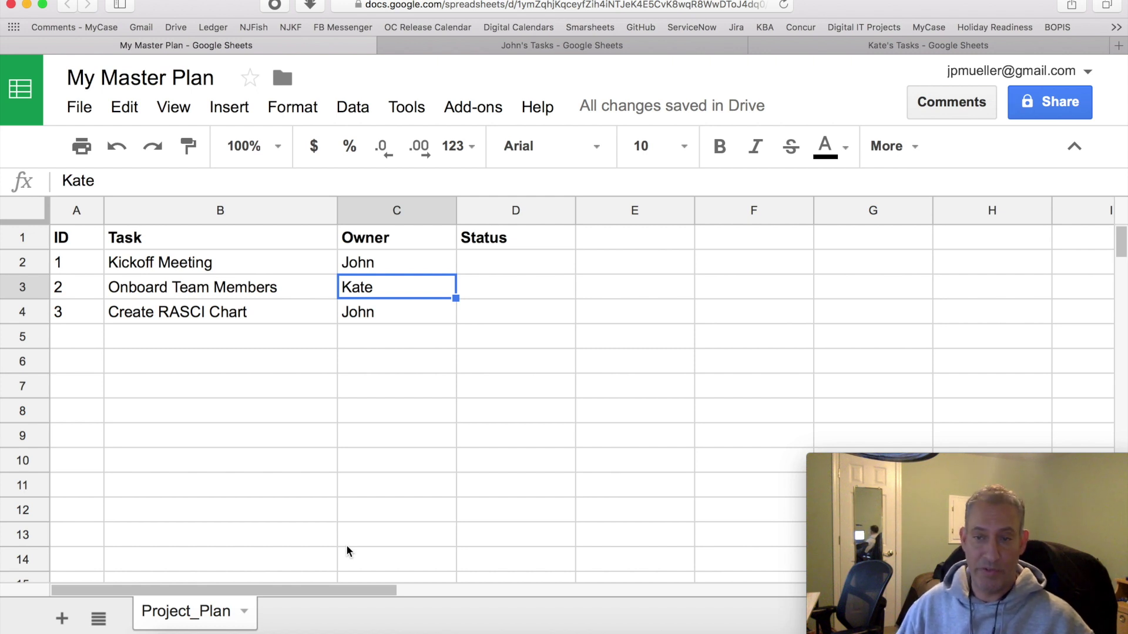
Step: Add a new sheet named 'John' to My Master Plan and select its A1
{"action": "left_click", "coordinate": [61, 620]}
{"action": "double_click", "coordinate": [305, 614]}
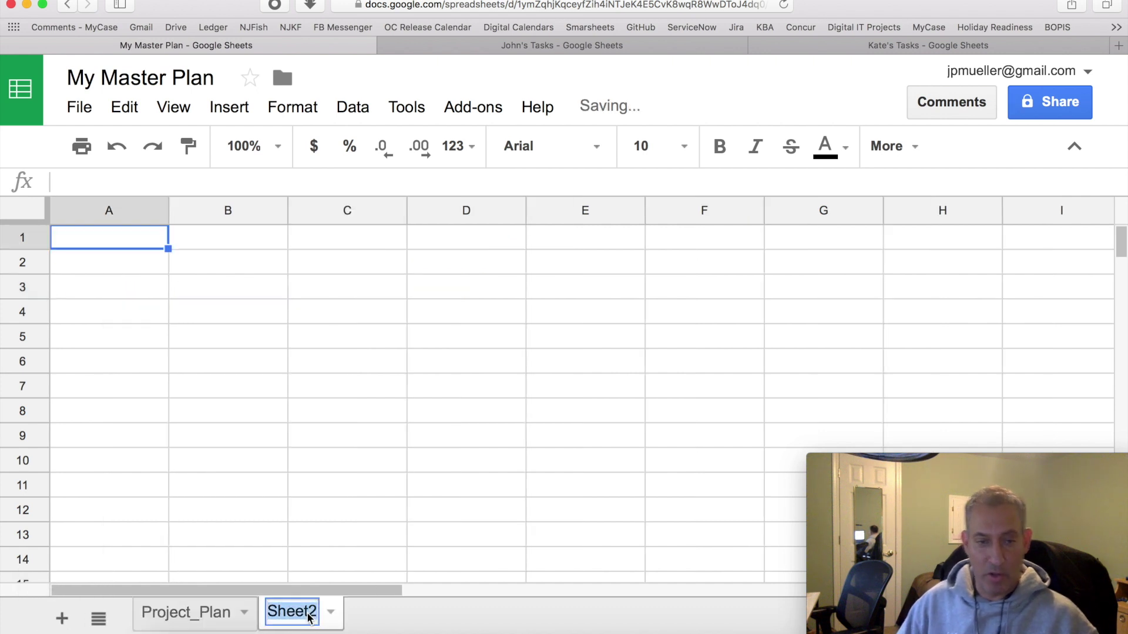
{"action": "type", "text": "John"}
{"action": "key", "text": "Return"}
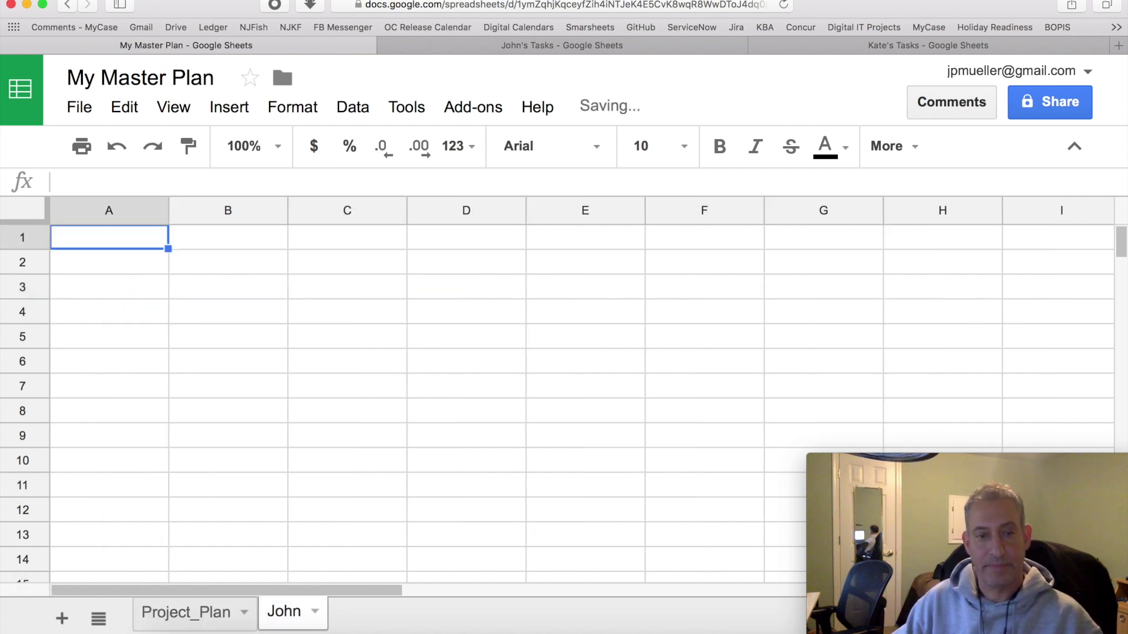
{"action": "left_click", "coordinate": [138, 267]}
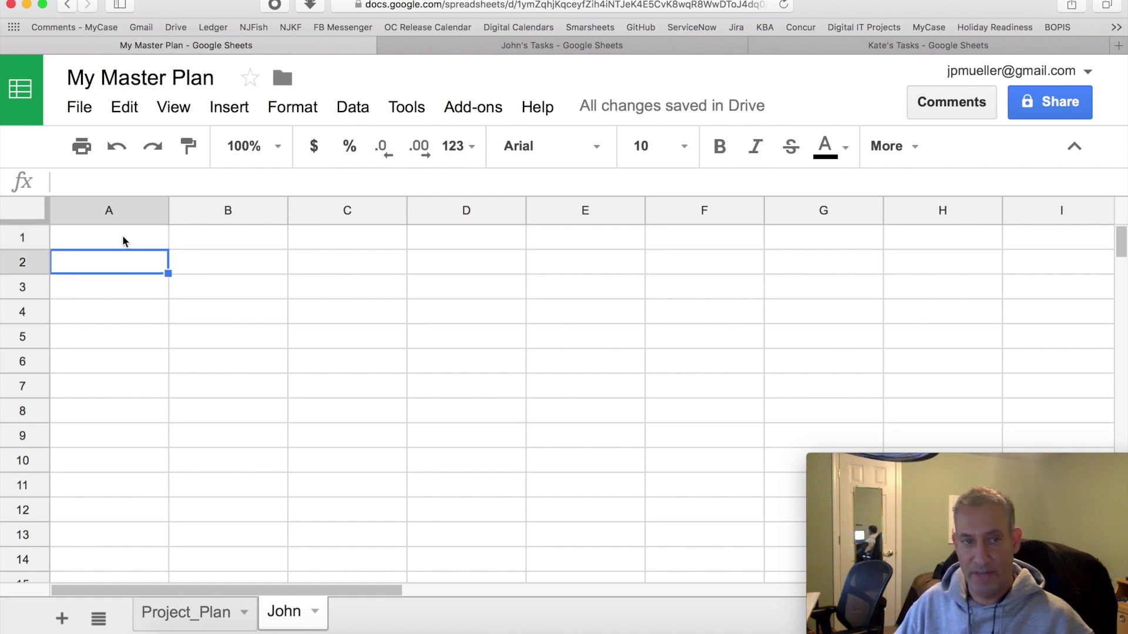
{"action": "left_click", "coordinate": [123, 240]}
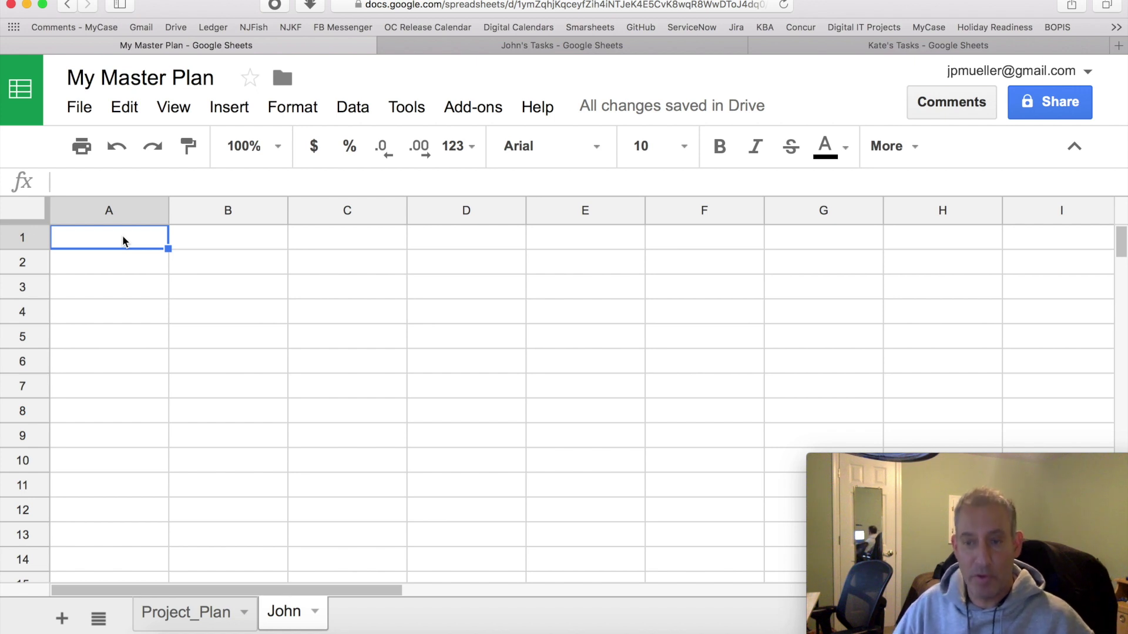
Step: Copy the John's Tasks spreadsheet web address from the address bar
{"action": "left_click", "coordinate": [471, 43]}
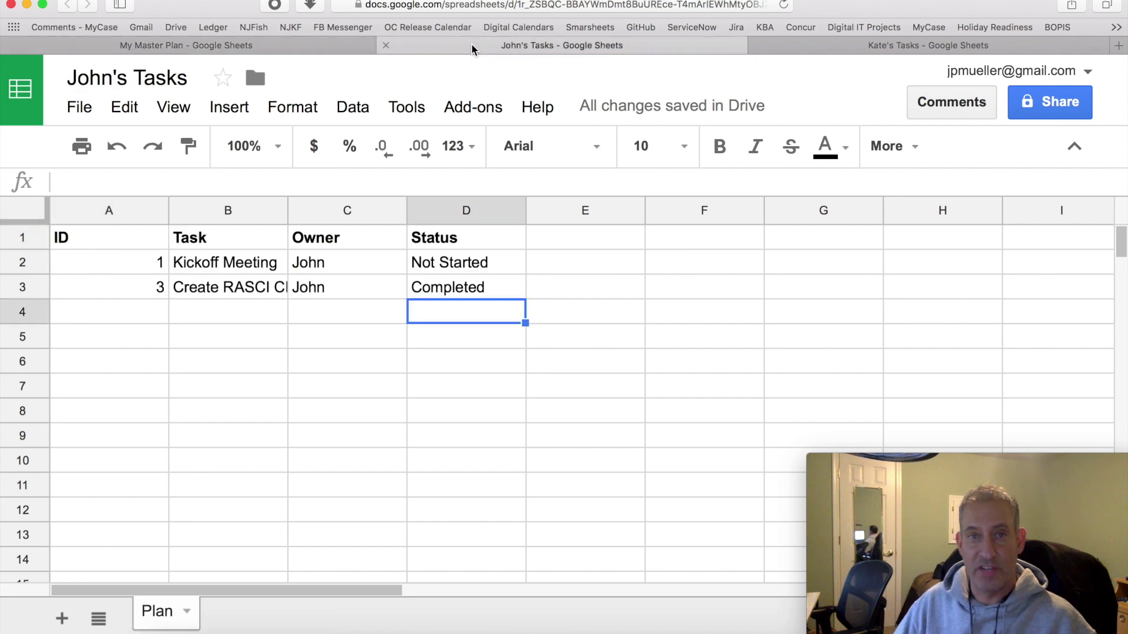
{"action": "left_click", "coordinate": [524, 4]}
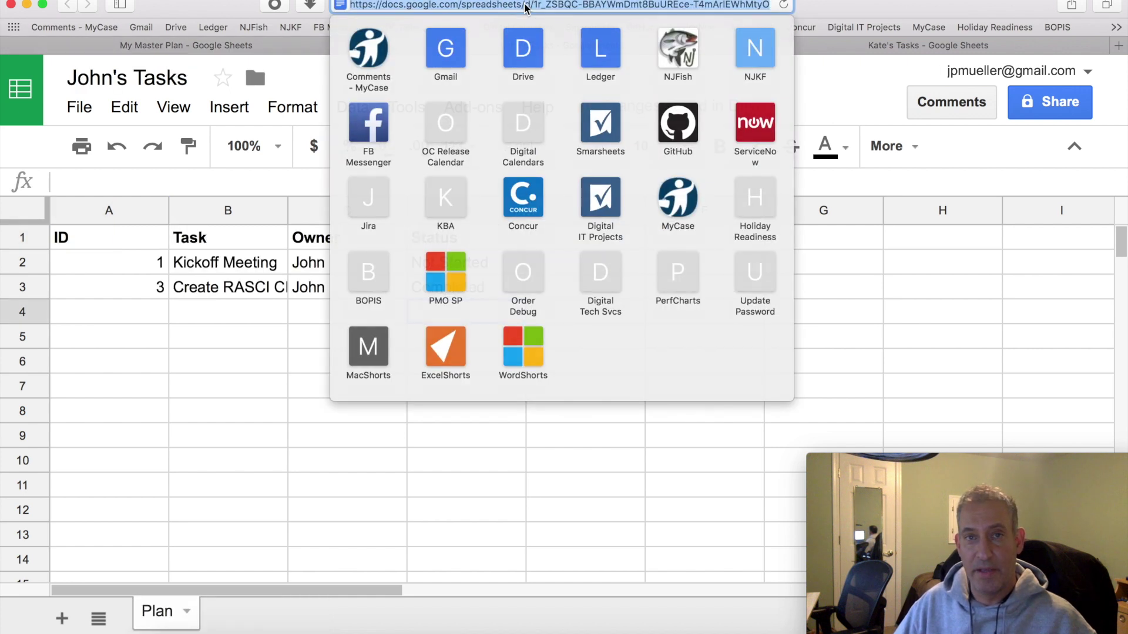
{"action": "right_click", "coordinate": [524, 3]}
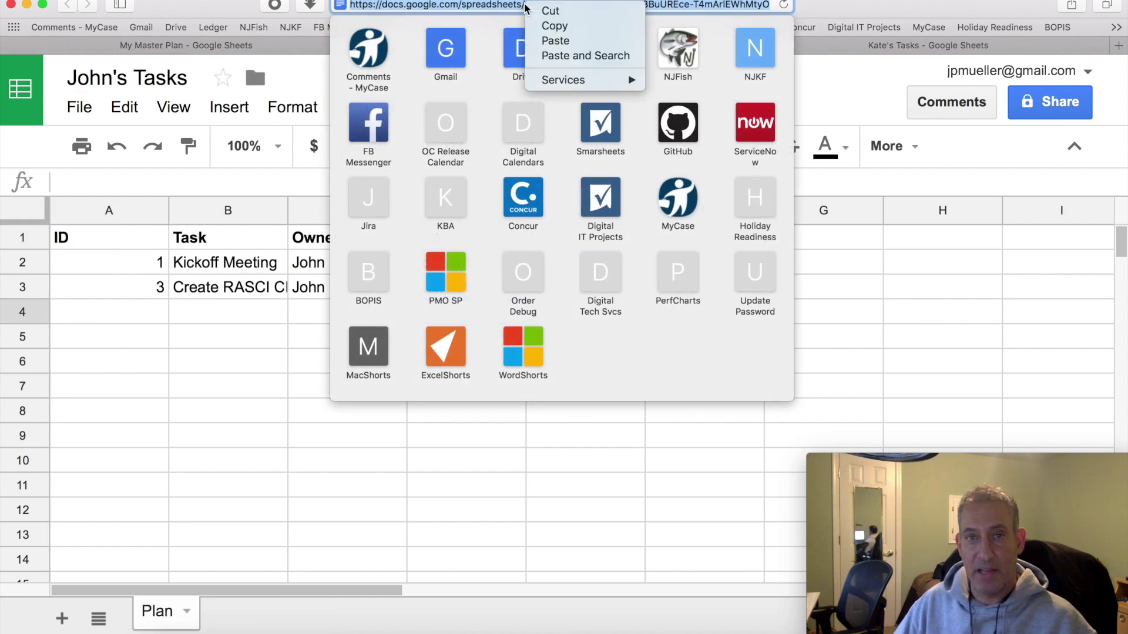
{"action": "left_click", "coordinate": [565, 27]}
{"action": "left_click", "coordinate": [505, 512]}
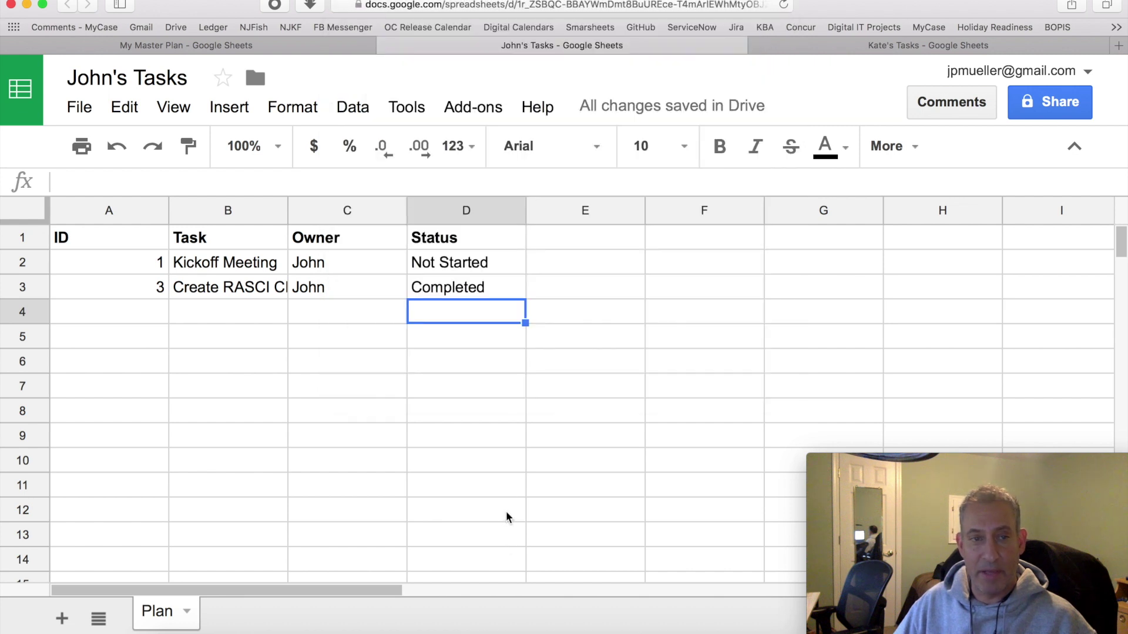
Step: In John sheet A1, enter =importrange with the John's Tasks URL and "Plan!A1:Z"
{"action": "left_click", "coordinate": [314, 46]}
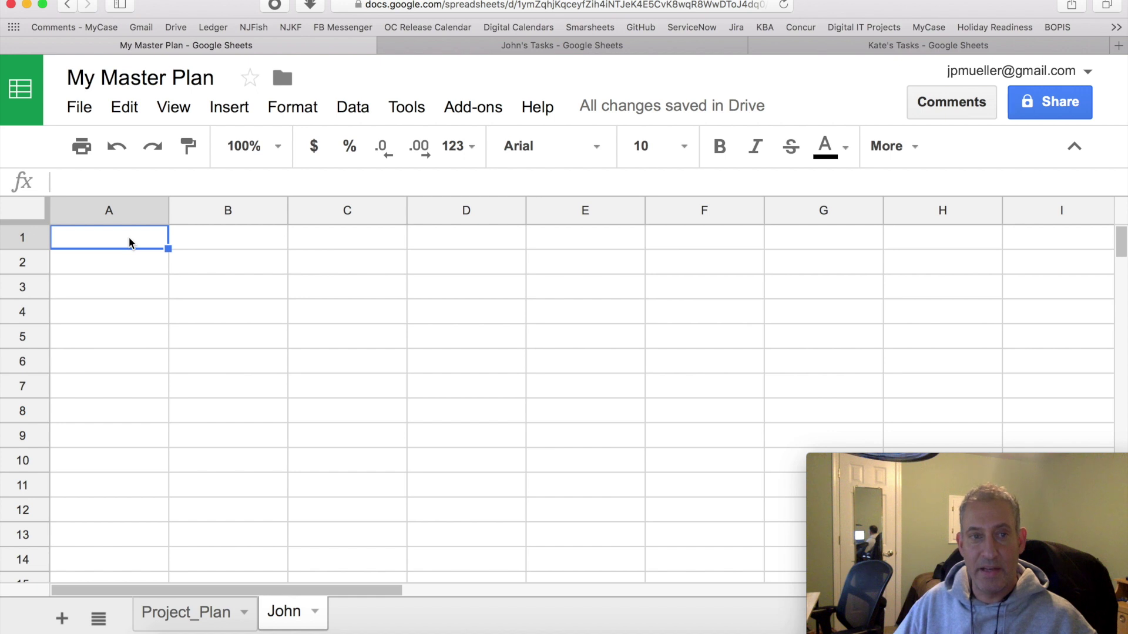
{"action": "left_click", "coordinate": [179, 179]}
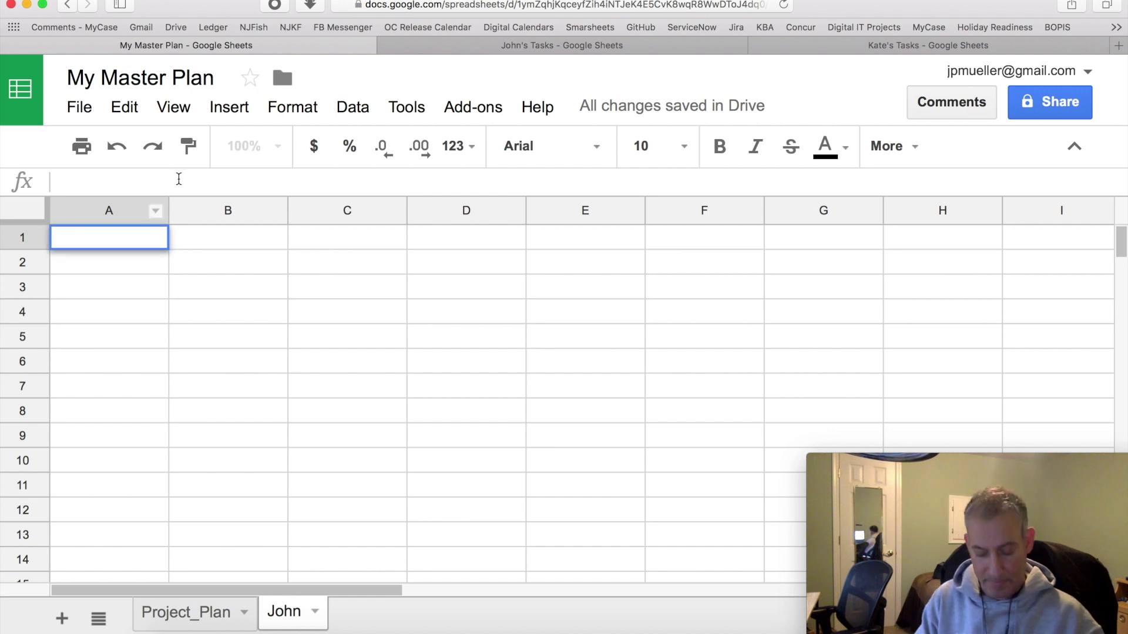
{"action": "type", "text": "import"}
{"action": "key", "text": "BackSpace"}
{"action": "key", "text": "BackSpace"}
{"action": "key", "text": "BackSpace"}
{"action": "key", "text": "BackSpace"}
{"action": "key", "text": "BackSpace"}
{"action": "key", "text": "BackSpace"}
{"action": "type", "text": "="}
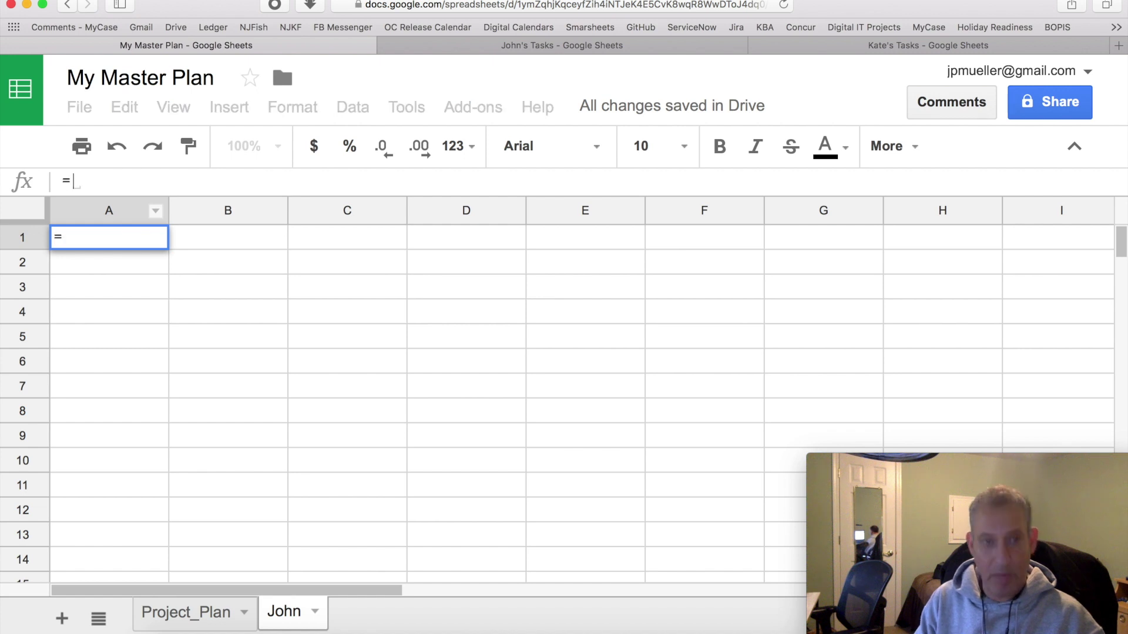
{"action": "type", "text": "importran"}
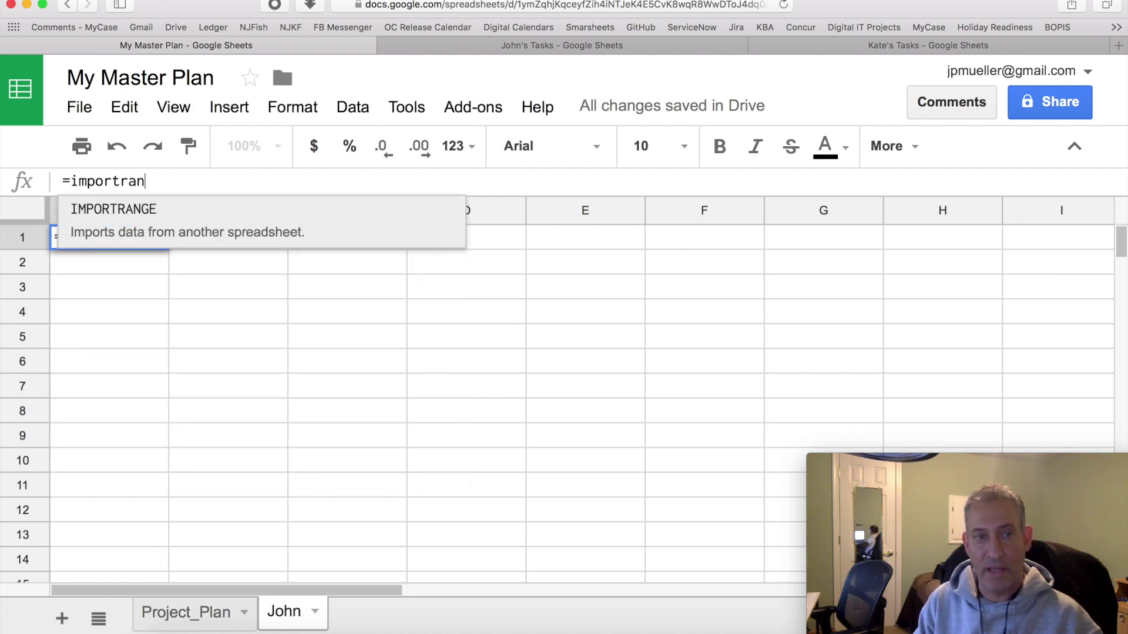
{"action": "type", "text": "ge(\"\""}
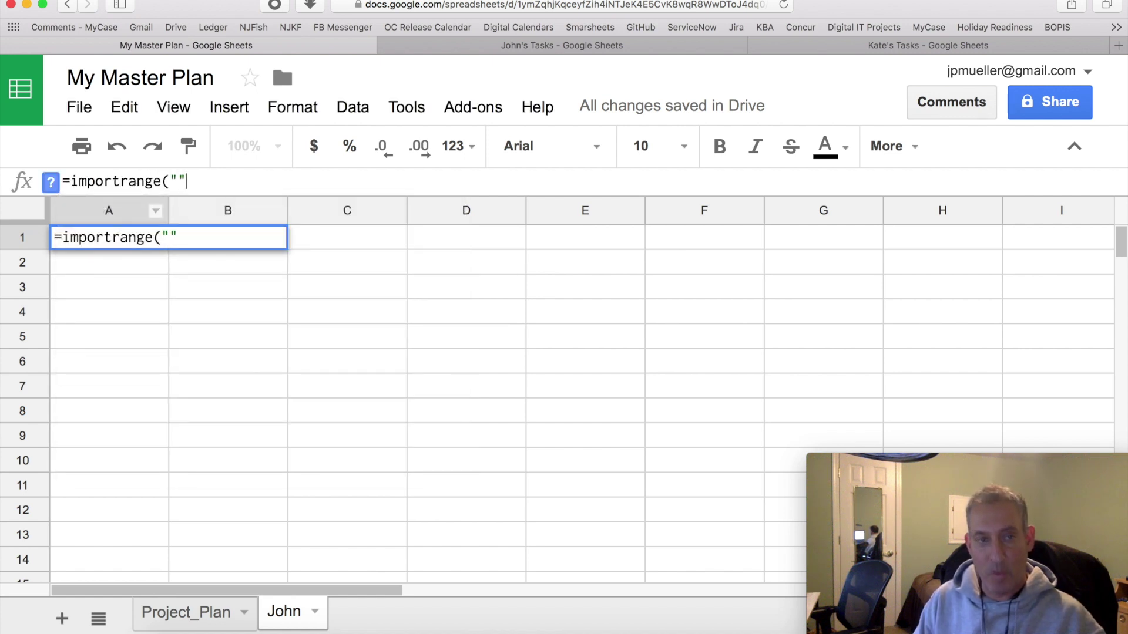
{"action": "key", "text": "Left"}
{"action": "key", "text": "super+v"}
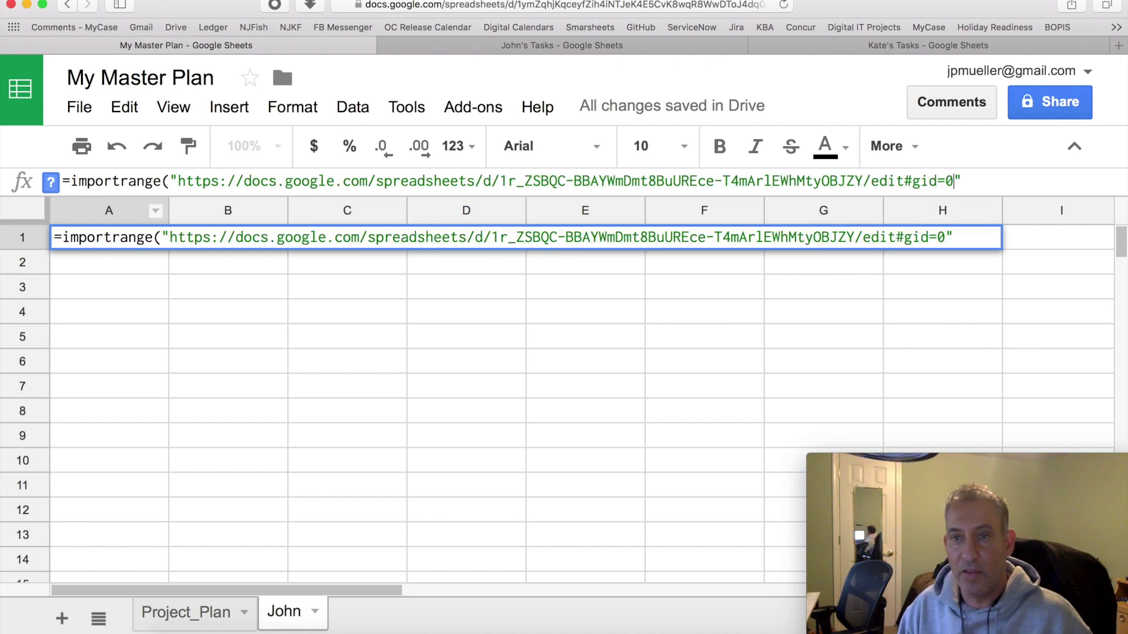
{"action": "key", "text": "BackSpace"}
{"action": "key", "text": "BackSpace"}
{"action": "key", "text": "BackSpace"}
{"action": "key", "text": "BackSpace"}
{"action": "key", "text": "BackSpace"}
{"action": "key", "text": "BackSpace"}
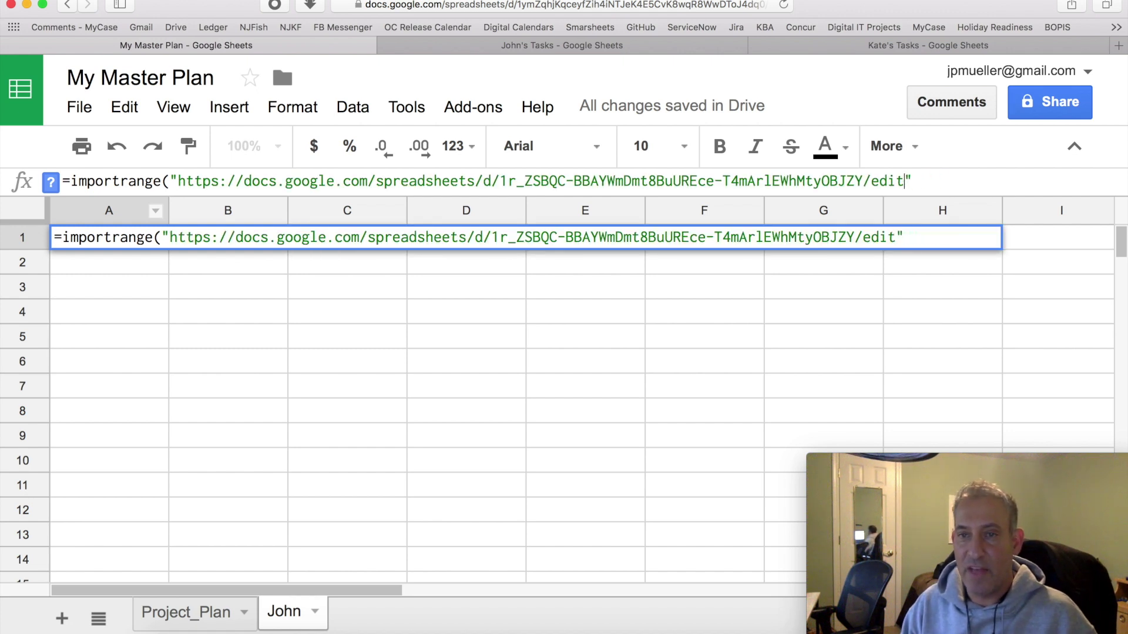
{"action": "key", "text": "BackSpace"}
{"action": "key", "text": "BackSpace"}
{"action": "key", "text": "BackSpace"}
{"action": "key", "text": "BackSpace"}
{"action": "key", "text": "BackSpace"}
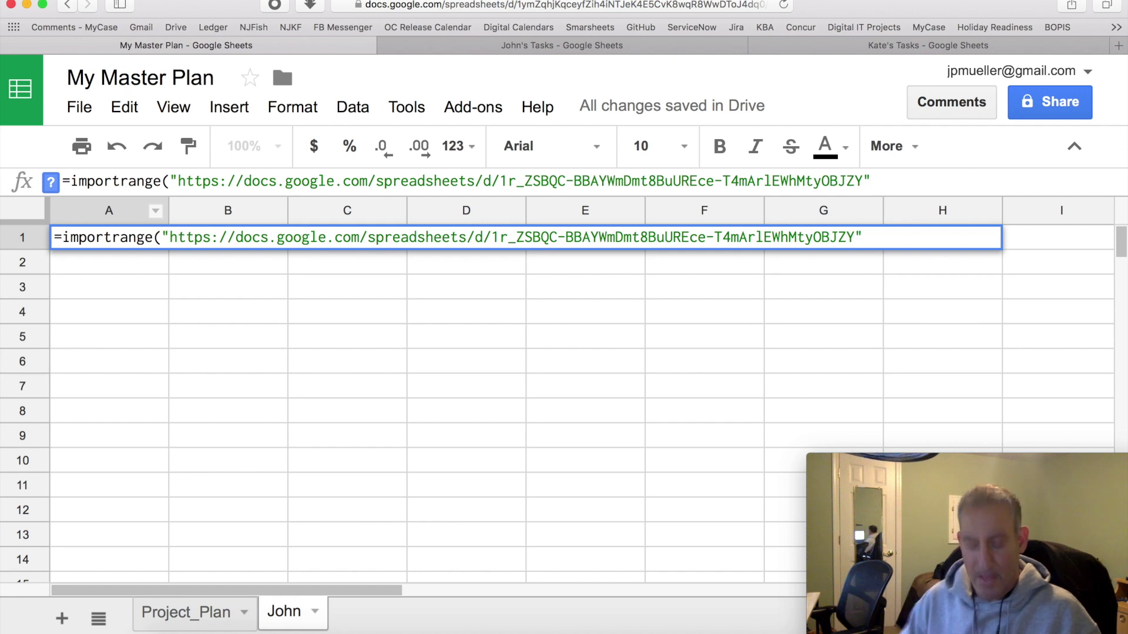
{"action": "type", "text": ","}
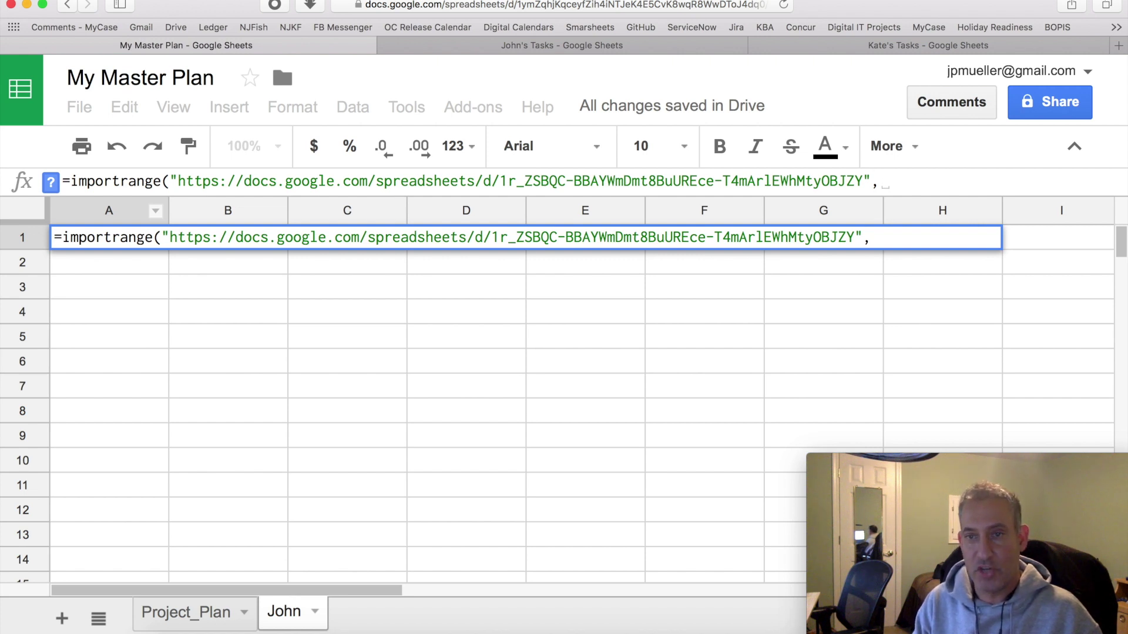
{"action": "type", "text": "\""}
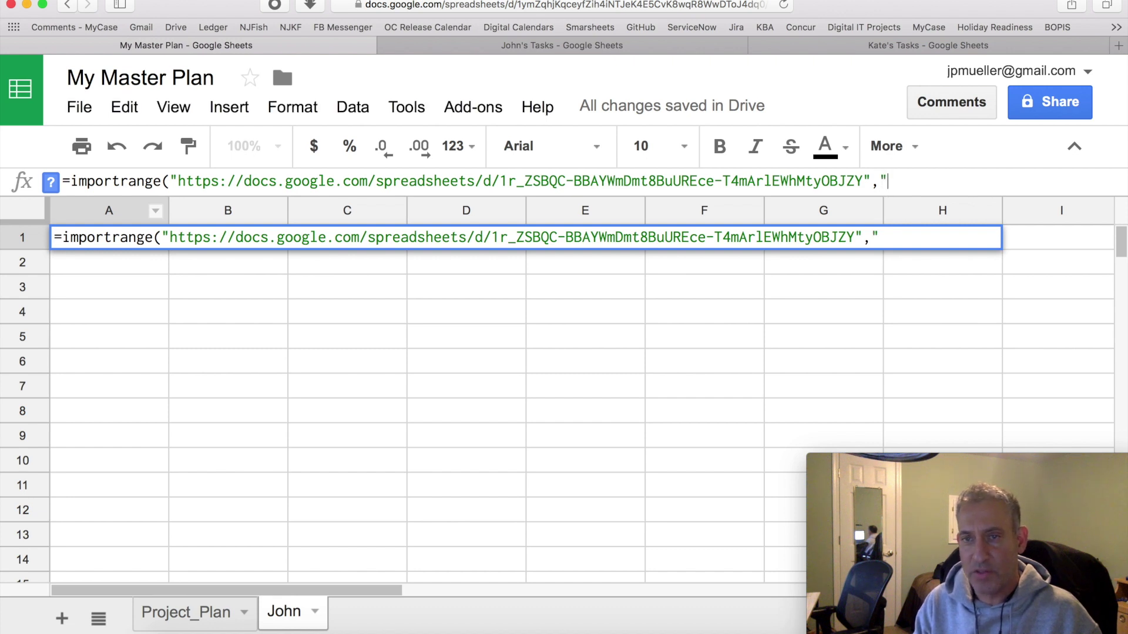
{"action": "type", "text": "Plan"}
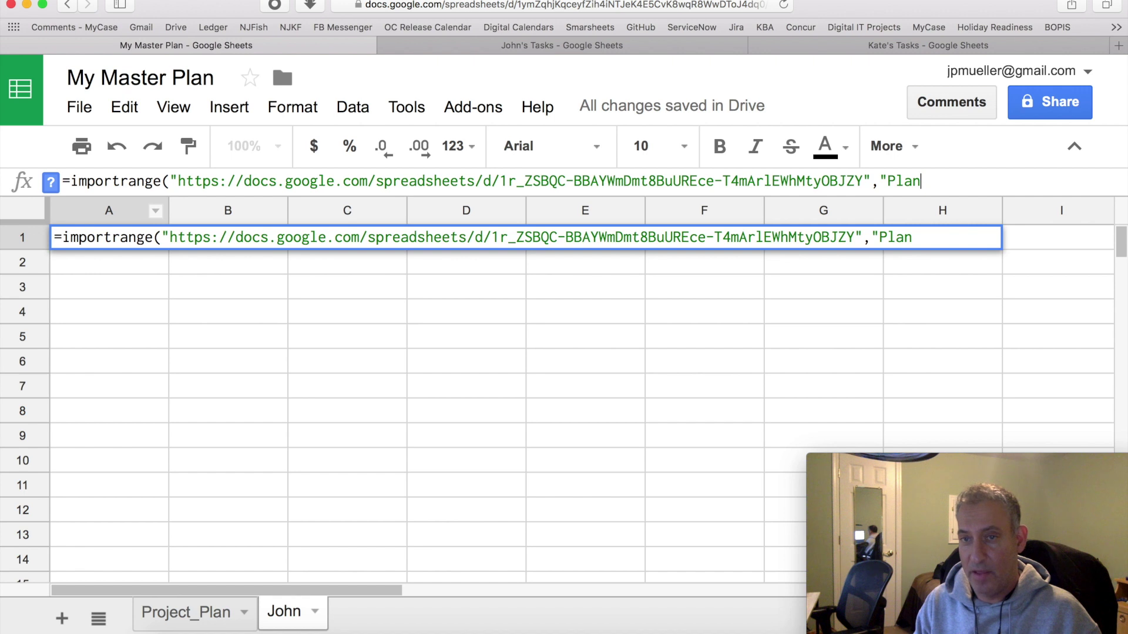
{"action": "type", "text": "!"}
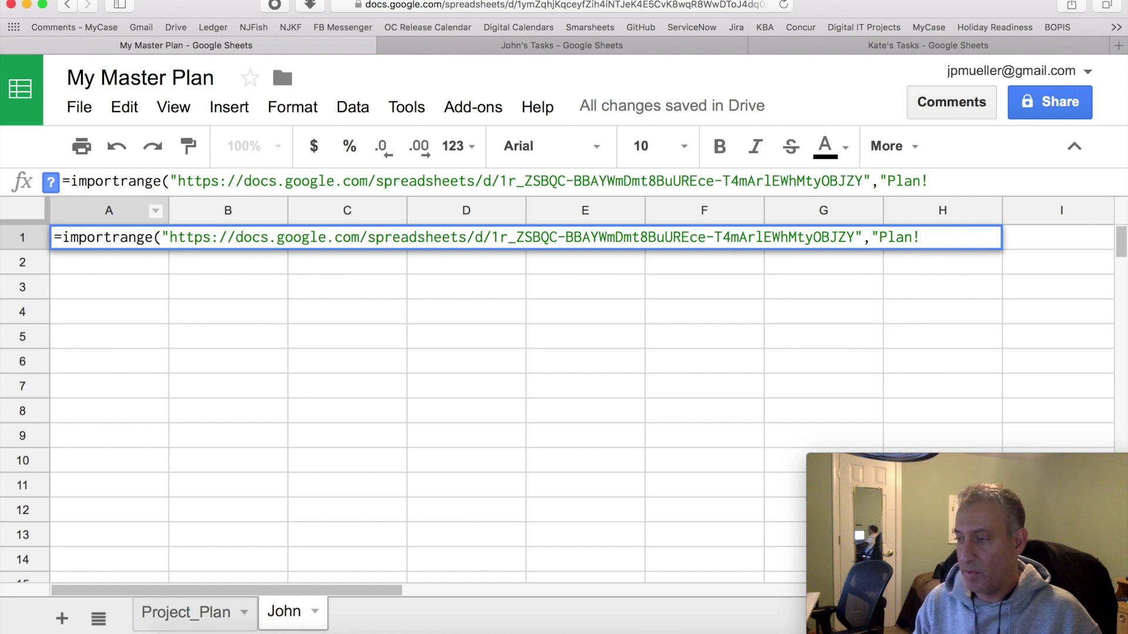
{"action": "type", "text": "A1"}
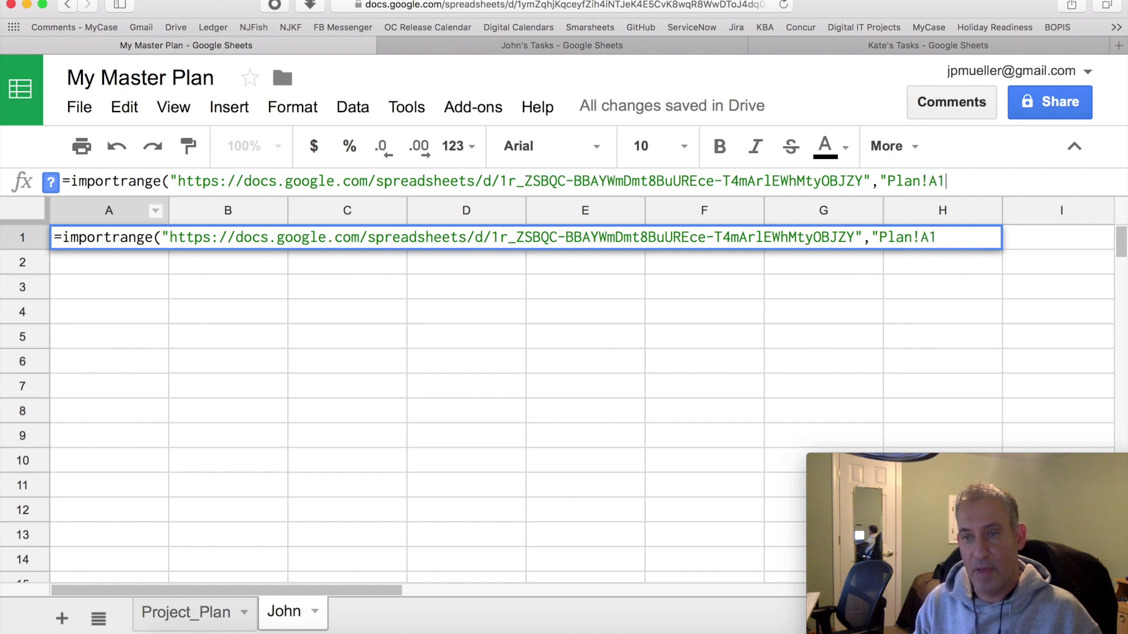
{"action": "type", "text": ":Z\")"}
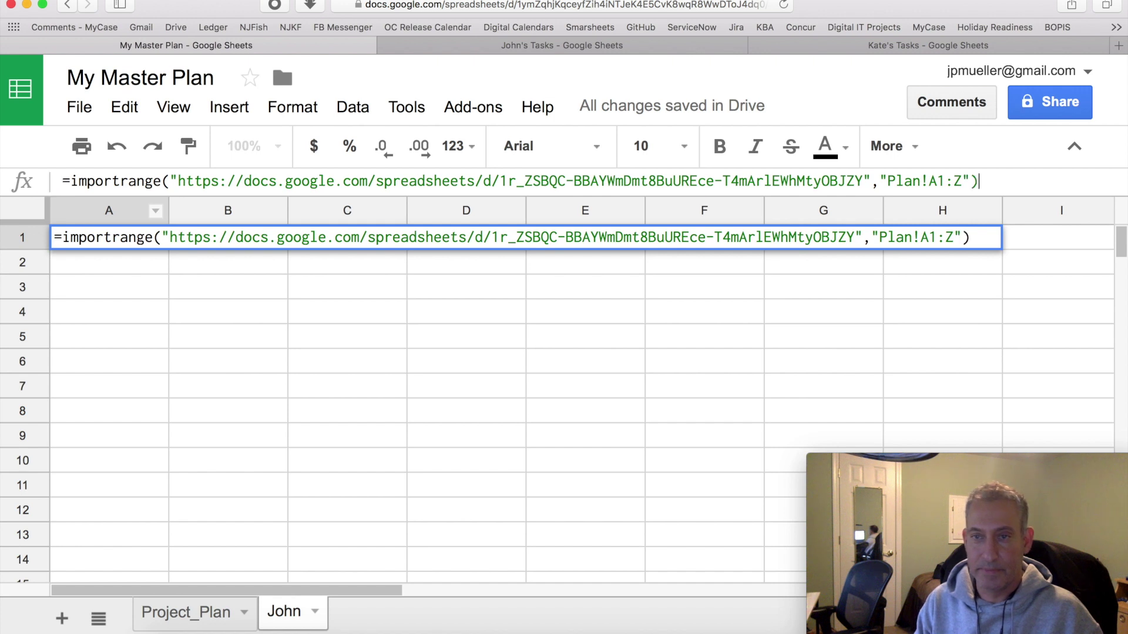
{"action": "key", "text": "Return"}
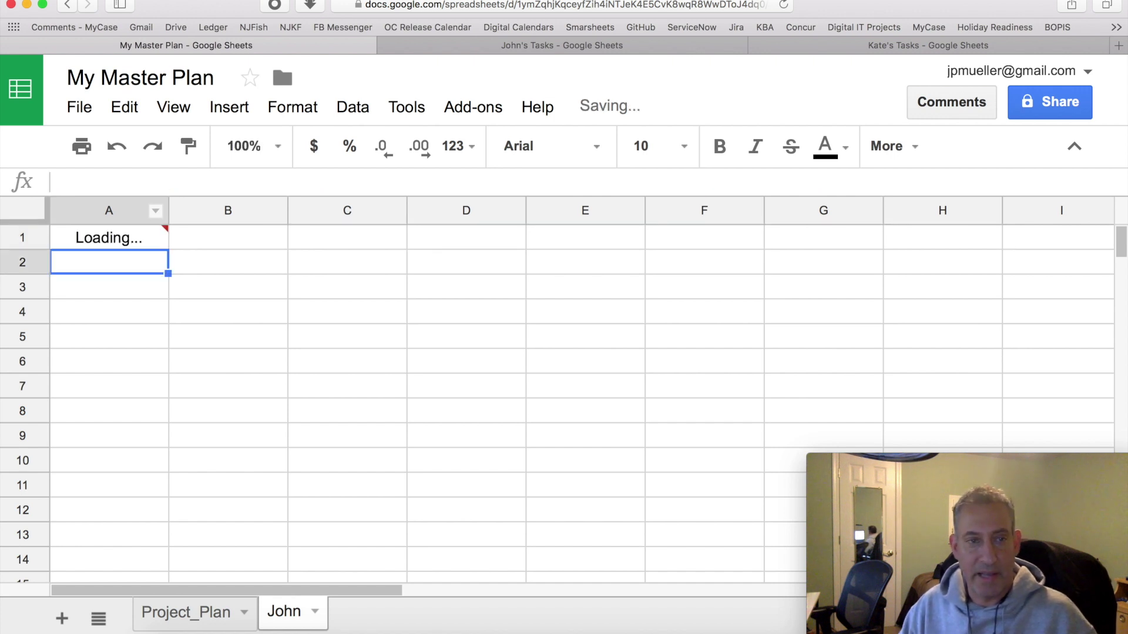
Step: Allow access from A1's error popup so John's two tasks import with statuses
{"action": "left_click", "coordinate": [108, 238]}
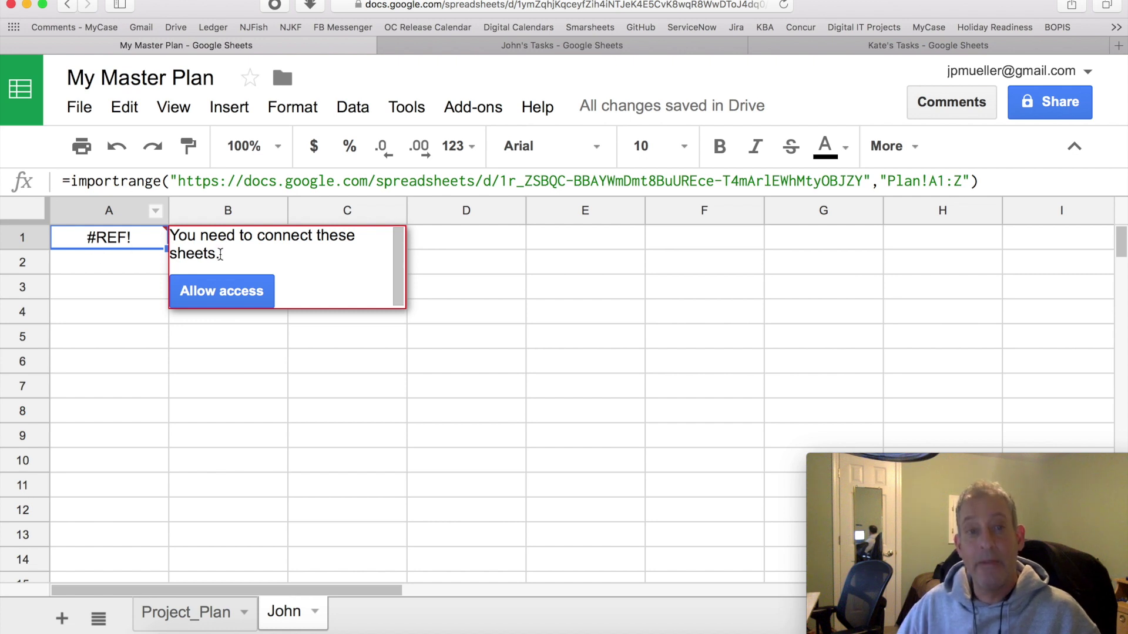
{"action": "left_click", "coordinate": [239, 292]}
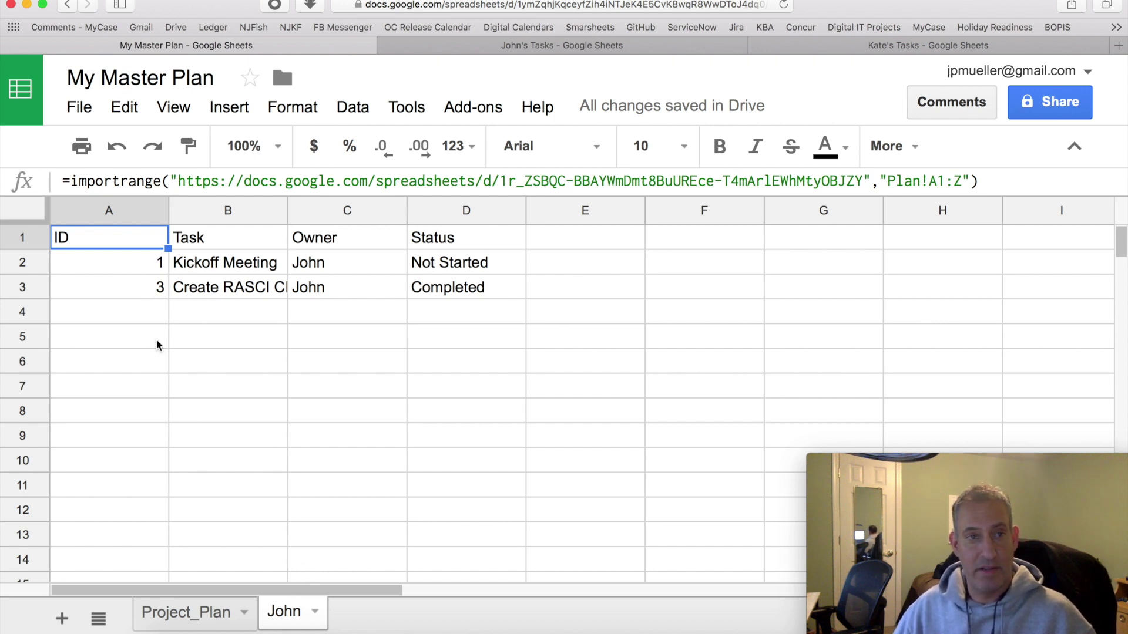
{"action": "left_click", "coordinate": [80, 107]}
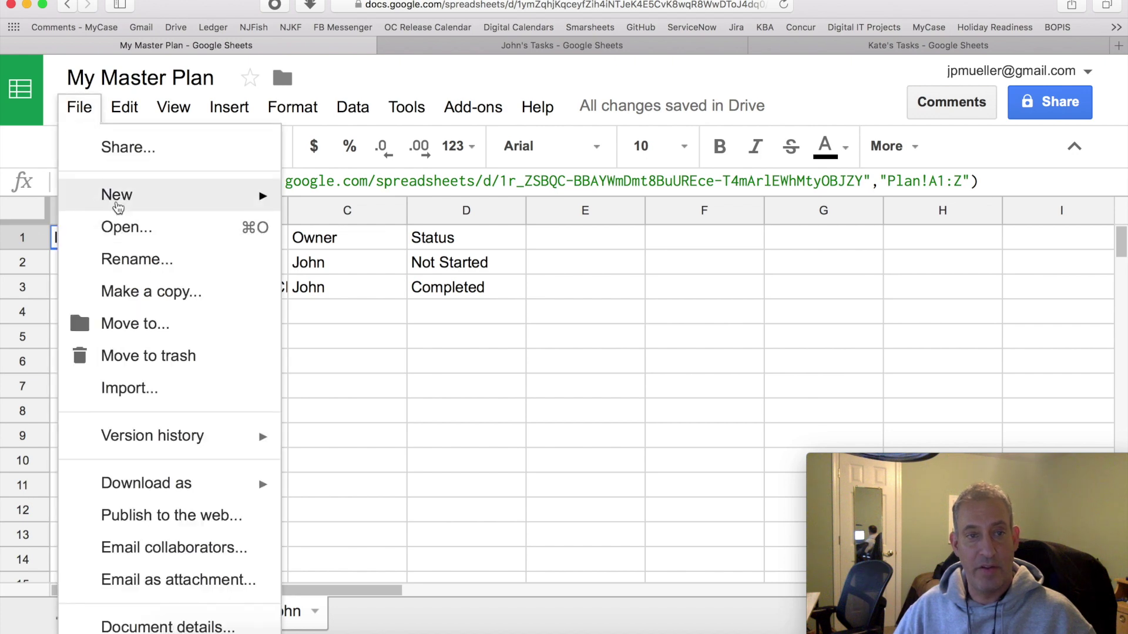
{"action": "mouse_move", "coordinate": [117, 206]}
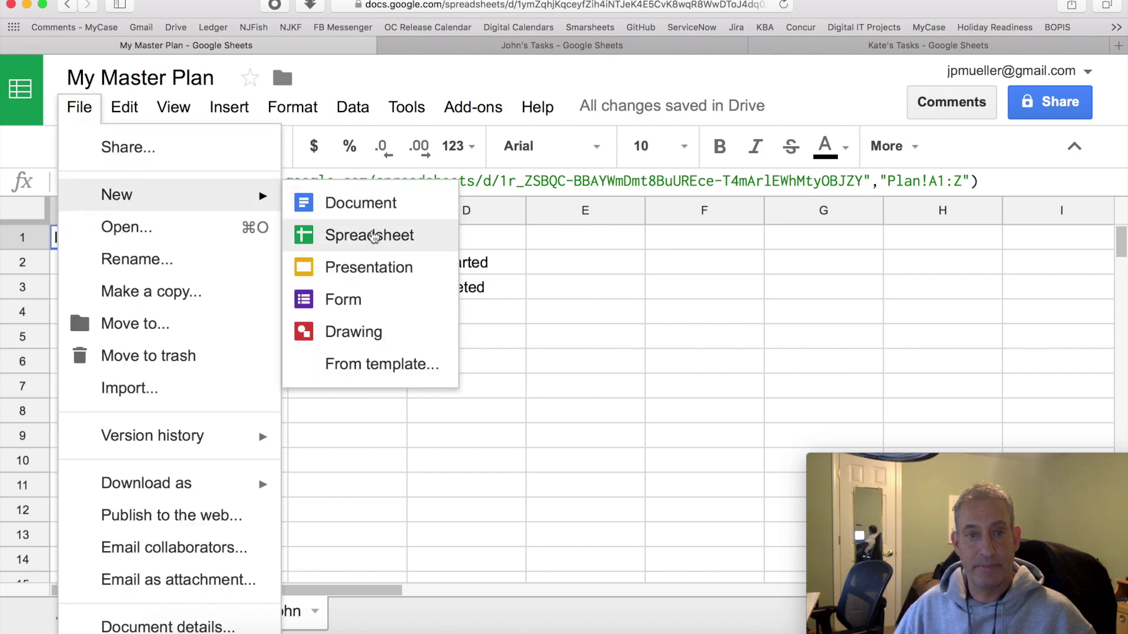
{"action": "left_click", "coordinate": [374, 236]}
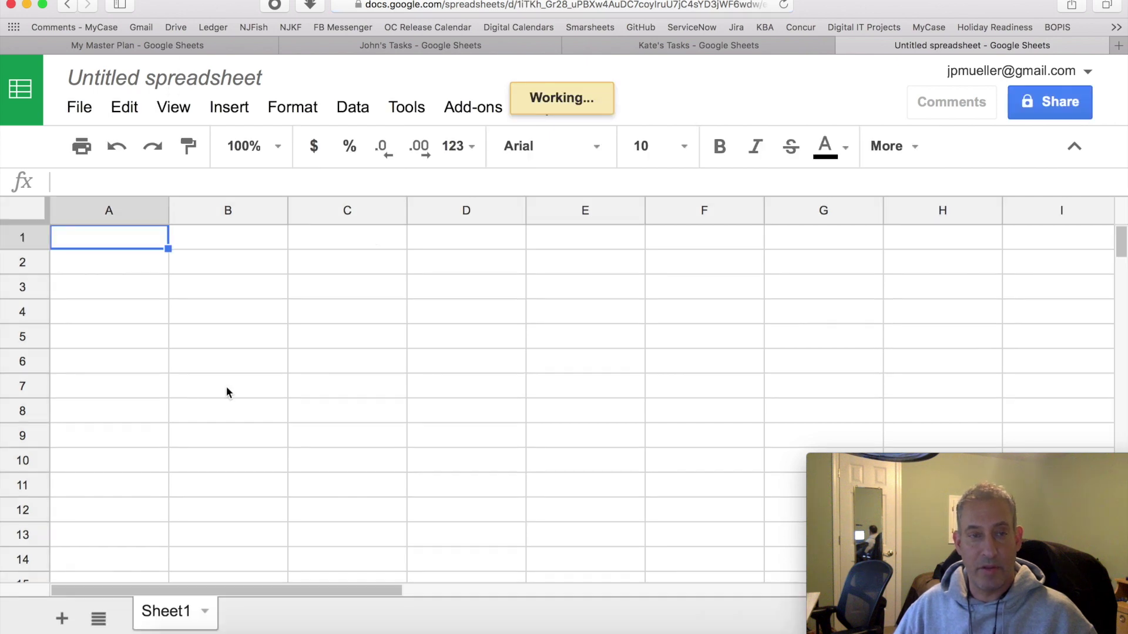
{"action": "left_click", "coordinate": [202, 79]}
{"action": "triple_click", "coordinate": [202, 79]}
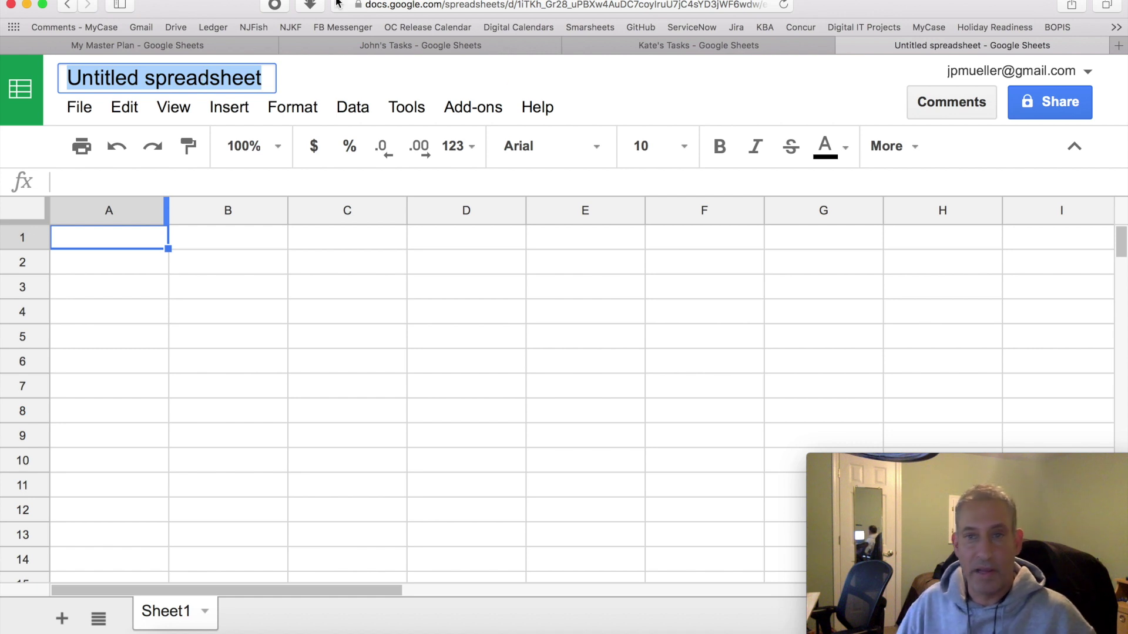
Step: Close the Untitled spreadsheet tab and add a sheet named 'Kate' to My Master Plan
{"action": "left_click", "coordinate": [844, 45]}
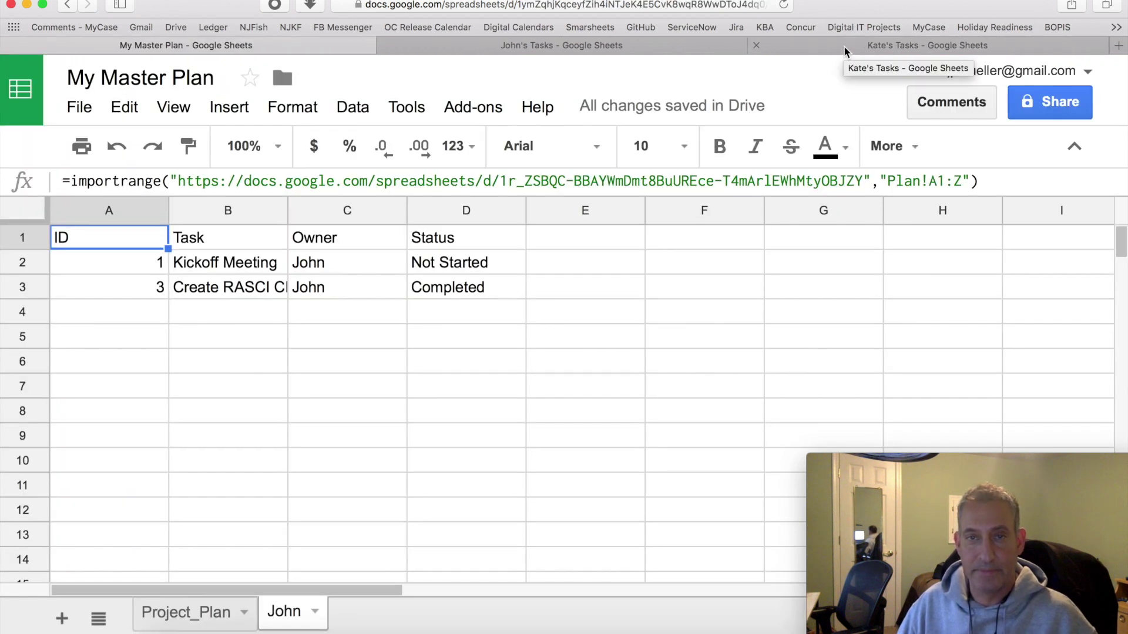
{"action": "left_click", "coordinate": [62, 618]}
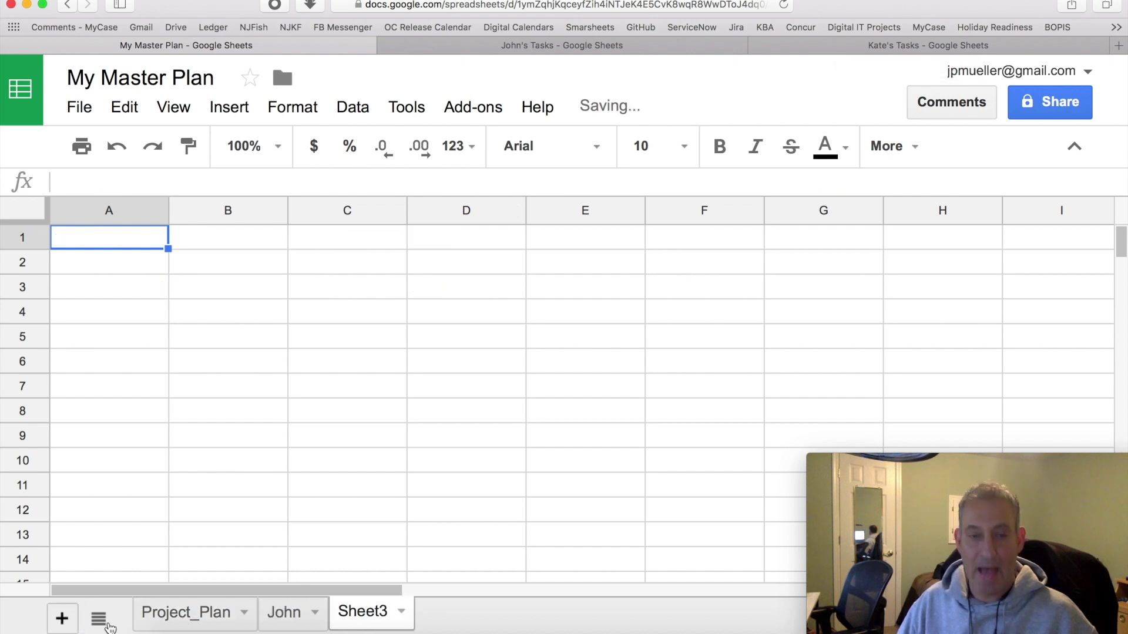
{"action": "double_click", "coordinate": [363, 611]}
{"action": "type", "text": "Ka"}
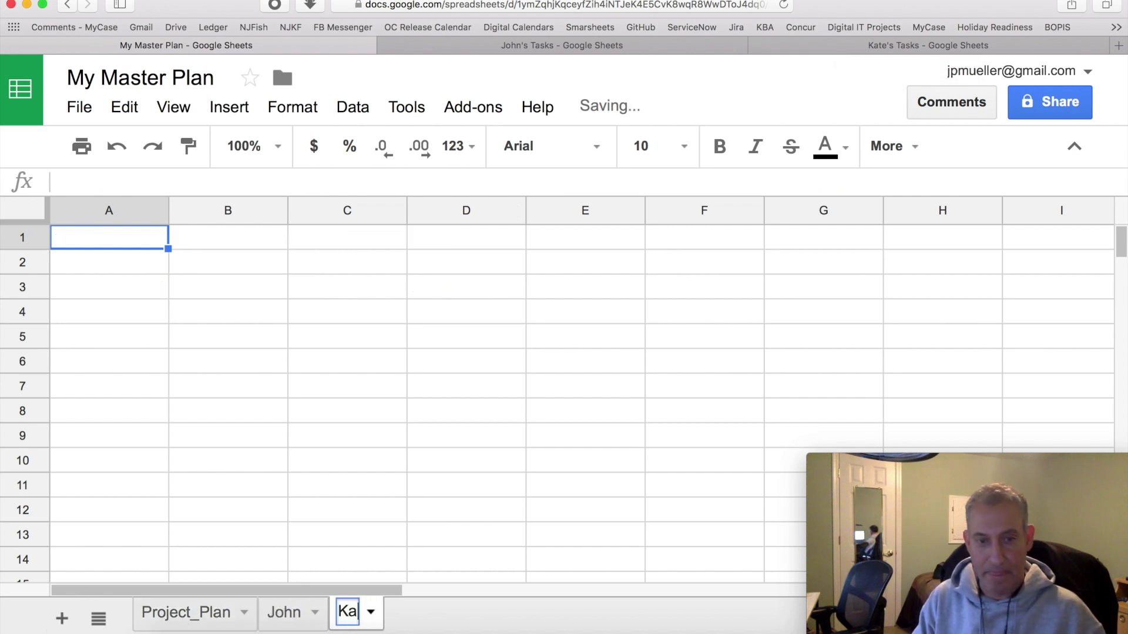
{"action": "type", "text": "te"}
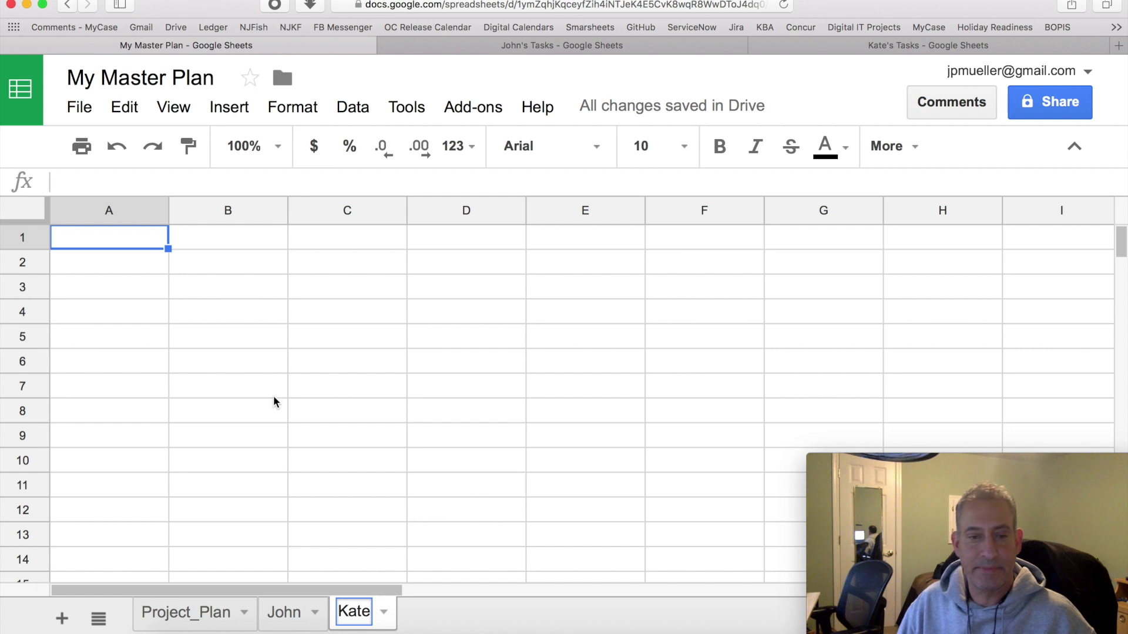
{"action": "key", "text": "Return"}
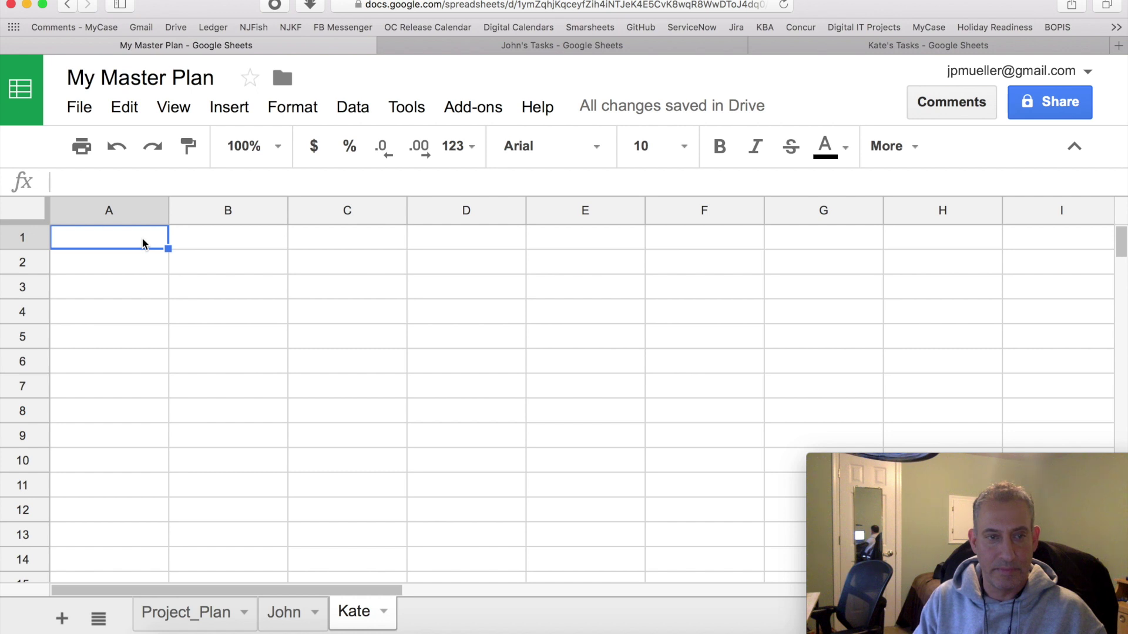
{"action": "type", "text": "im"}
{"action": "key", "text": "BackSpace"}
{"action": "key", "text": "Escape"}
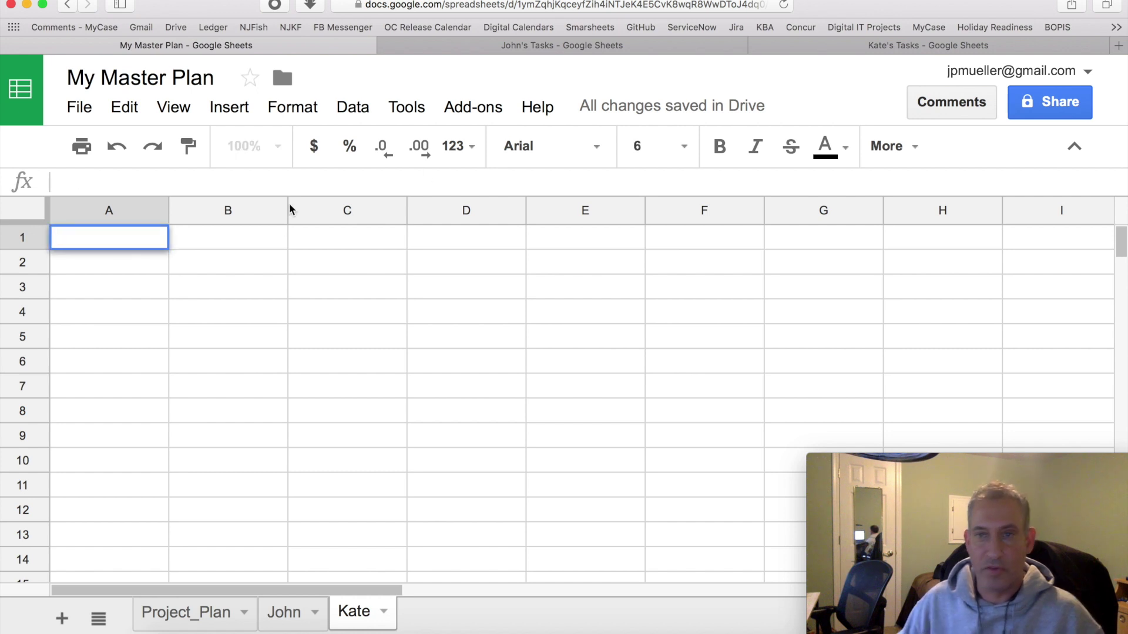
{"action": "left_click", "coordinate": [889, 47]}
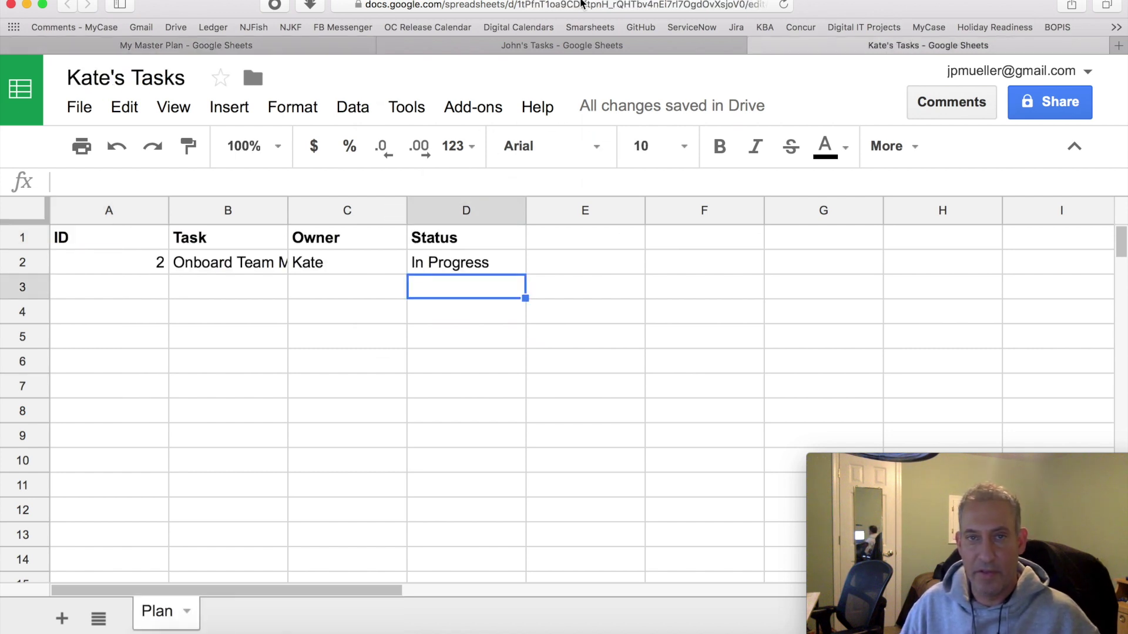
{"action": "right_click", "coordinate": [581, 3]}
{"action": "left_click", "coordinate": [610, 20]}
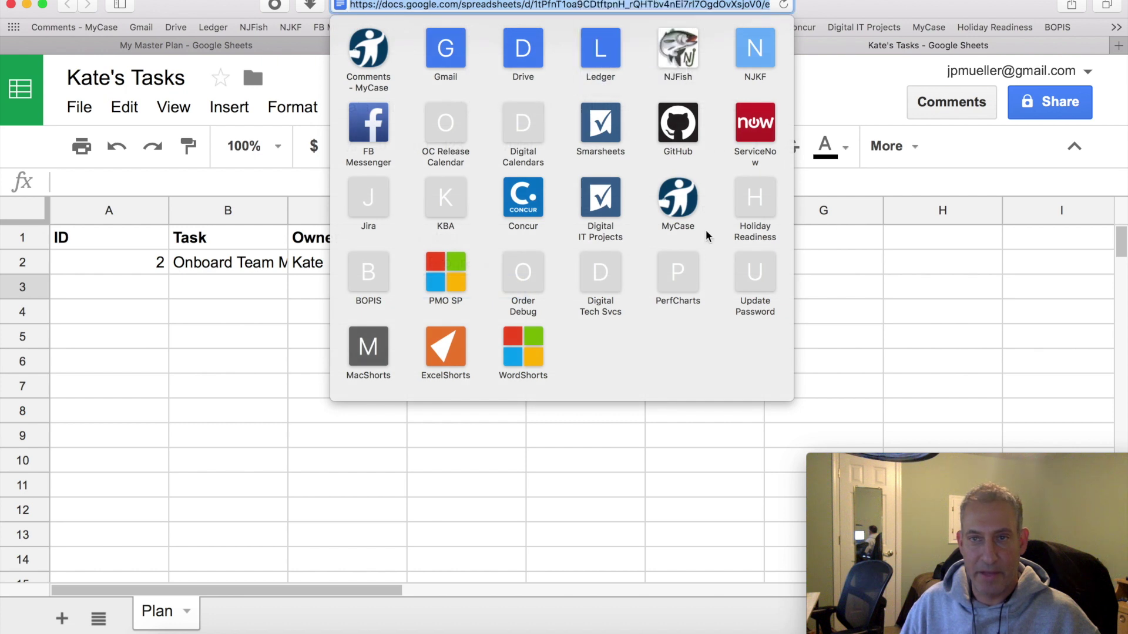
{"action": "left_click", "coordinate": [829, 87]}
{"action": "left_click", "coordinate": [288, 47]}
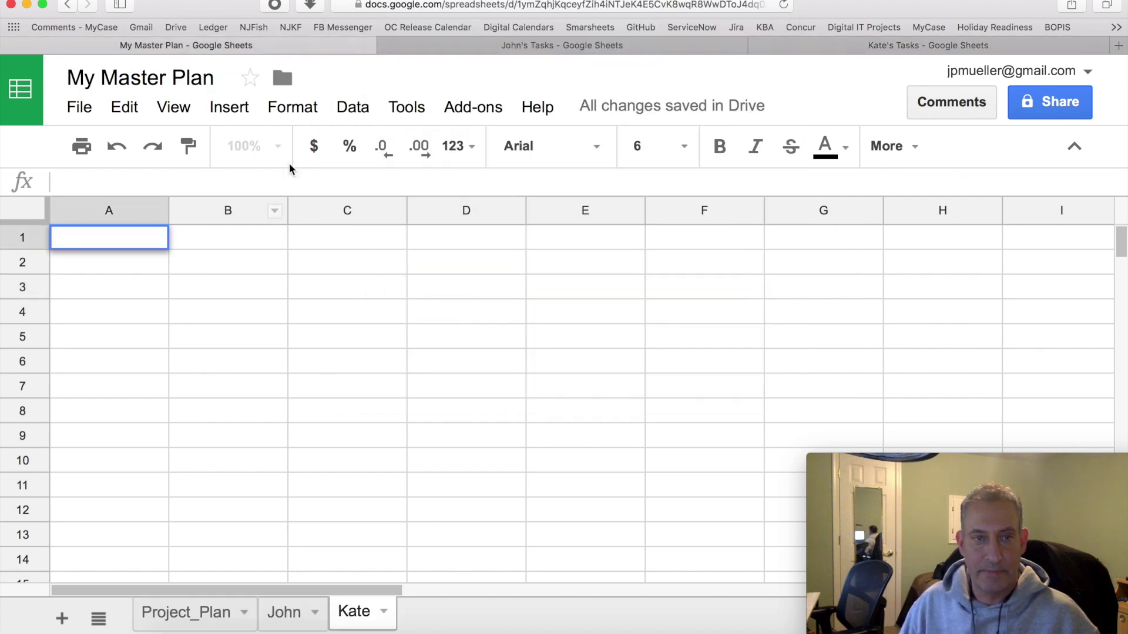
Step: In Kate sheet A1, enter =IMPORTRANGE with the Kate's Tasks URL and range "Plan!A1:Z"
{"action": "type", "text": "="}
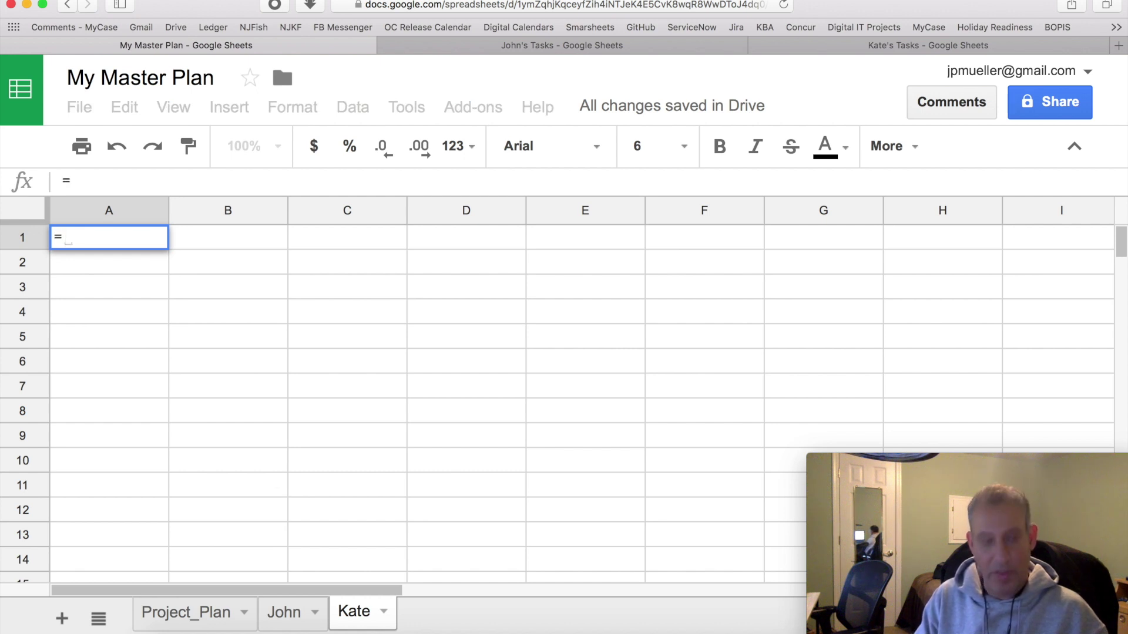
{"action": "type", "text": "importrange(\""}
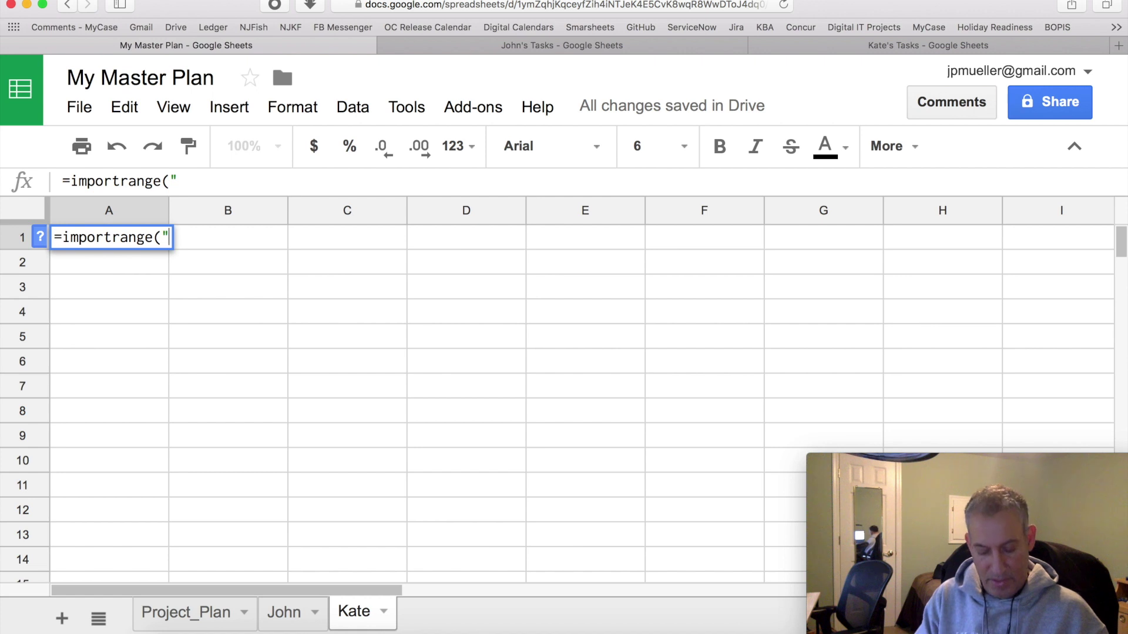
{"action": "key", "text": "super+v"}
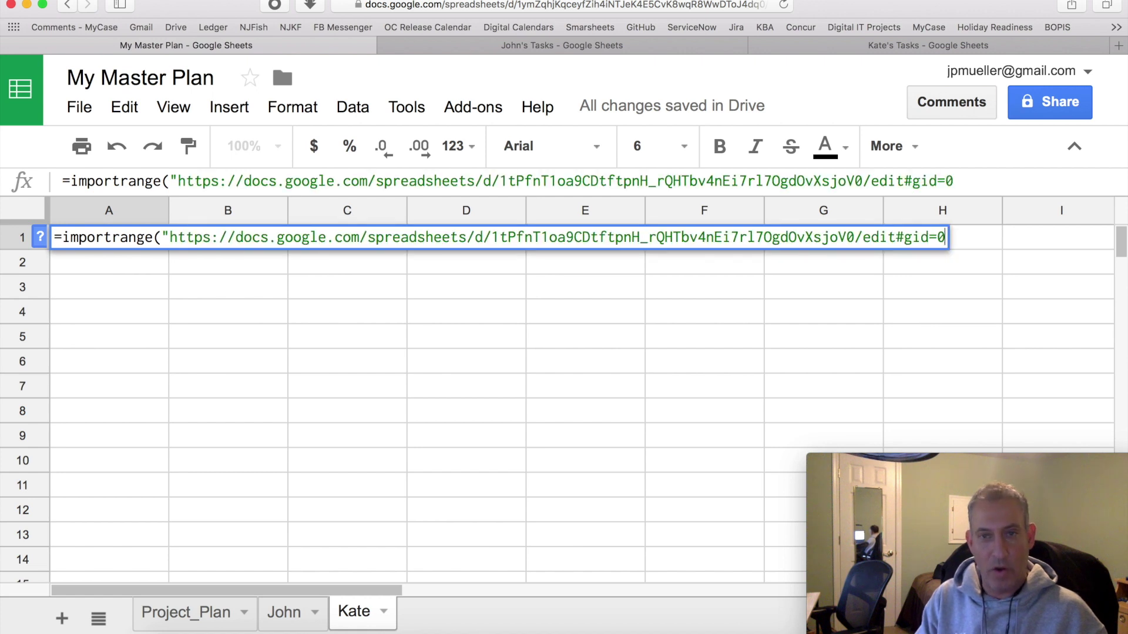
{"action": "key", "text": "BackSpace"}
{"action": "key", "text": "BackSpace"}
{"action": "key", "text": "BackSpace"}
{"action": "key", "text": "BackSpace"}
{"action": "key", "text": "BackSpace"}
{"action": "key", "text": "BackSpace"}
{"action": "key", "text": "BackSpace"}
{"action": "key", "text": "BackSpace"}
{"action": "key", "text": "BackSpace"}
{"action": "key", "text": "BackSpace"}
{"action": "key", "text": "BackSpace"}
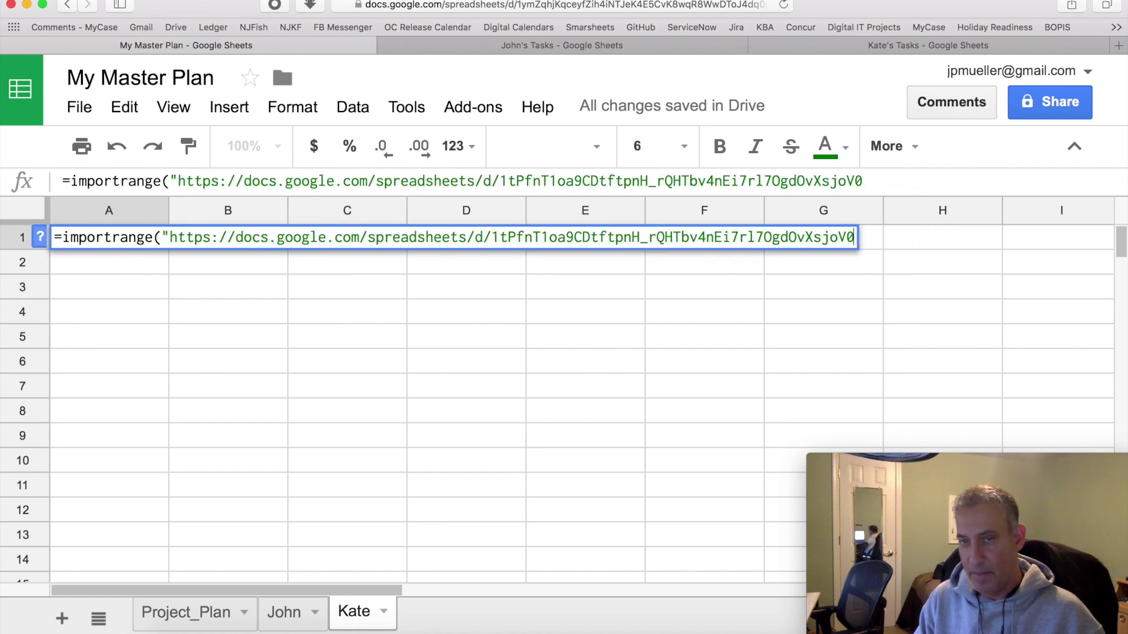
{"action": "type", "text": "\""}
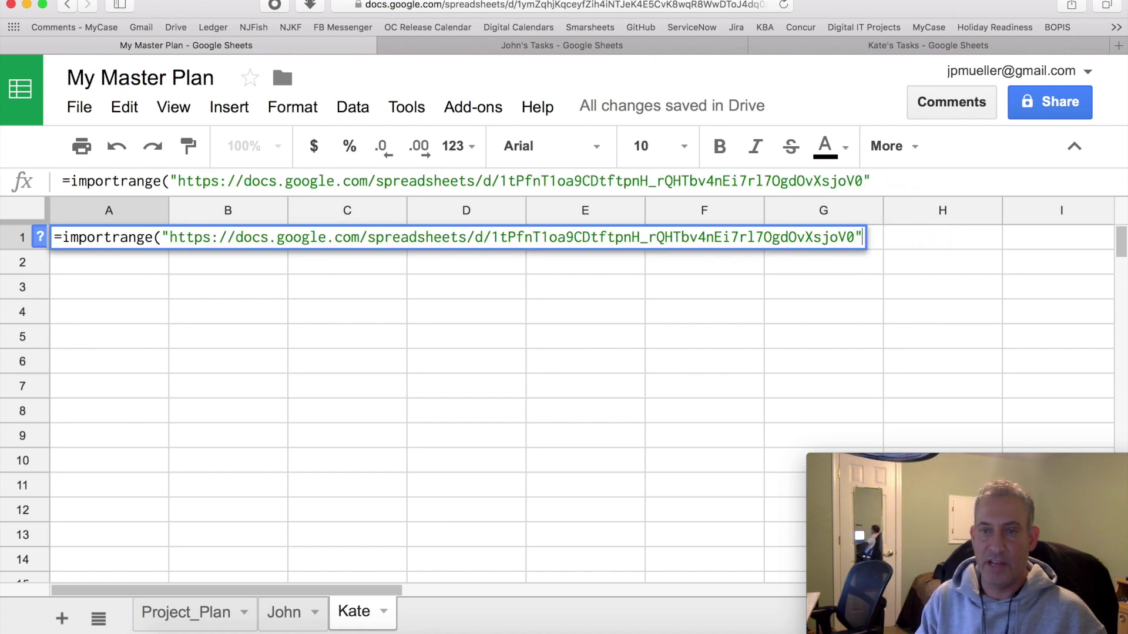
{"action": "type", "text": ",\"Pla"}
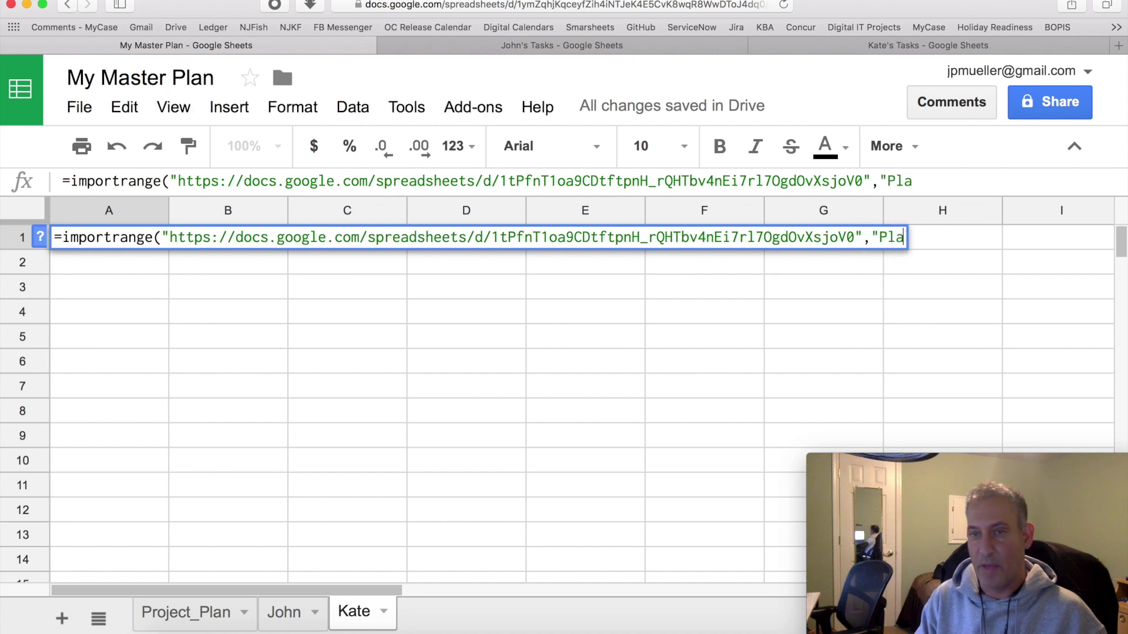
{"action": "type", "text": "n!"}
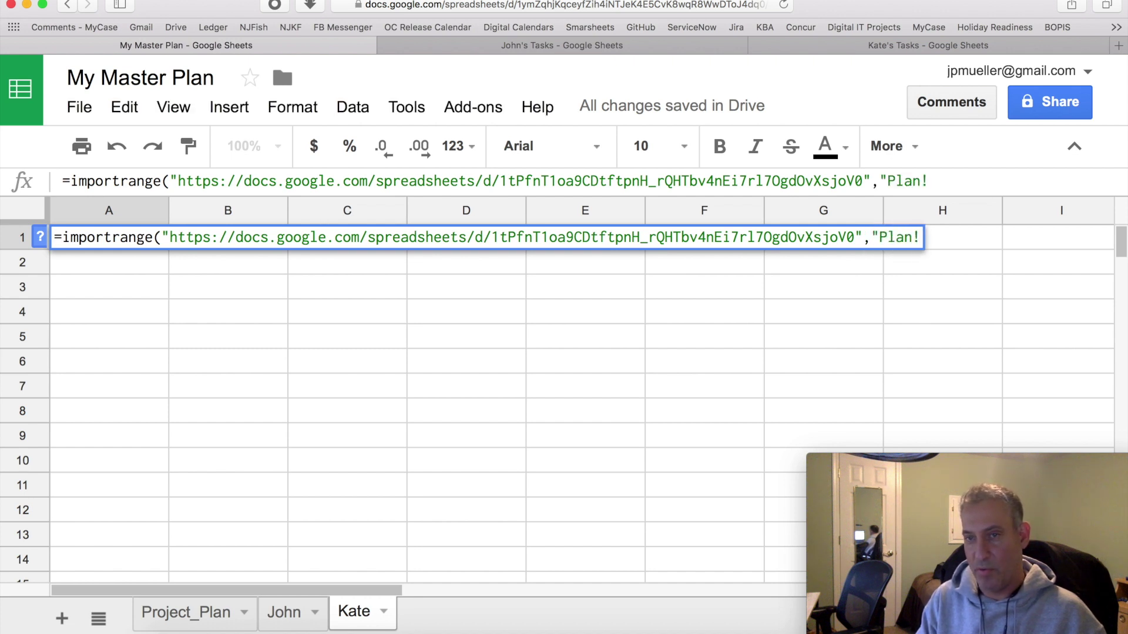
{"action": "type", "text": "A"}
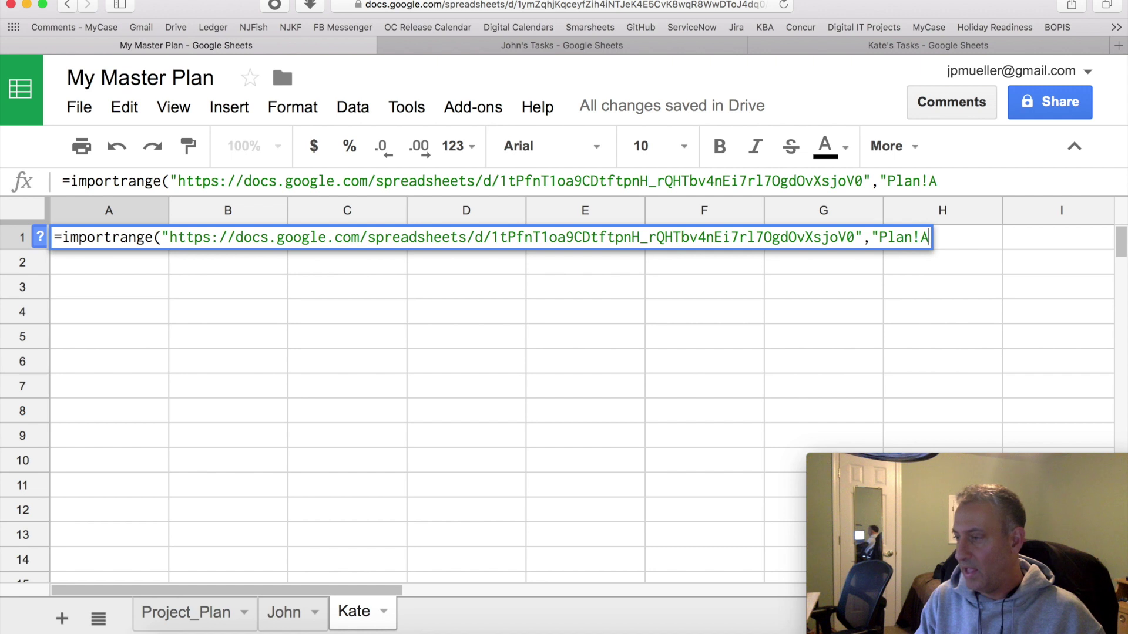
{"action": "type", "text": "1:Z\""}
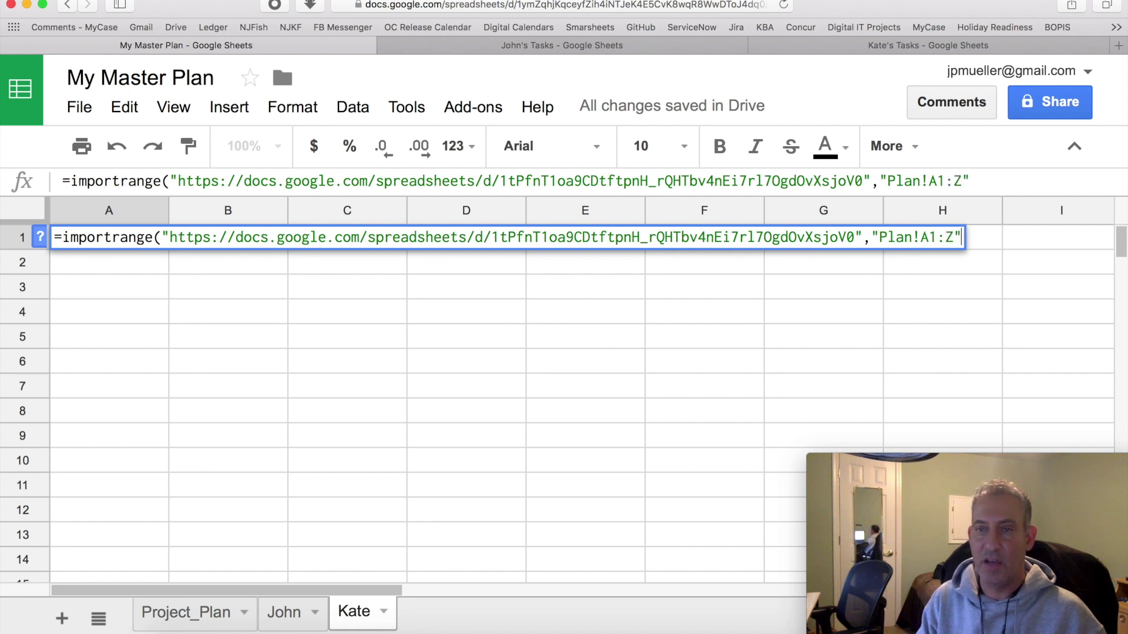
{"action": "type", "text": ")"}
{"action": "key", "text": "Return"}
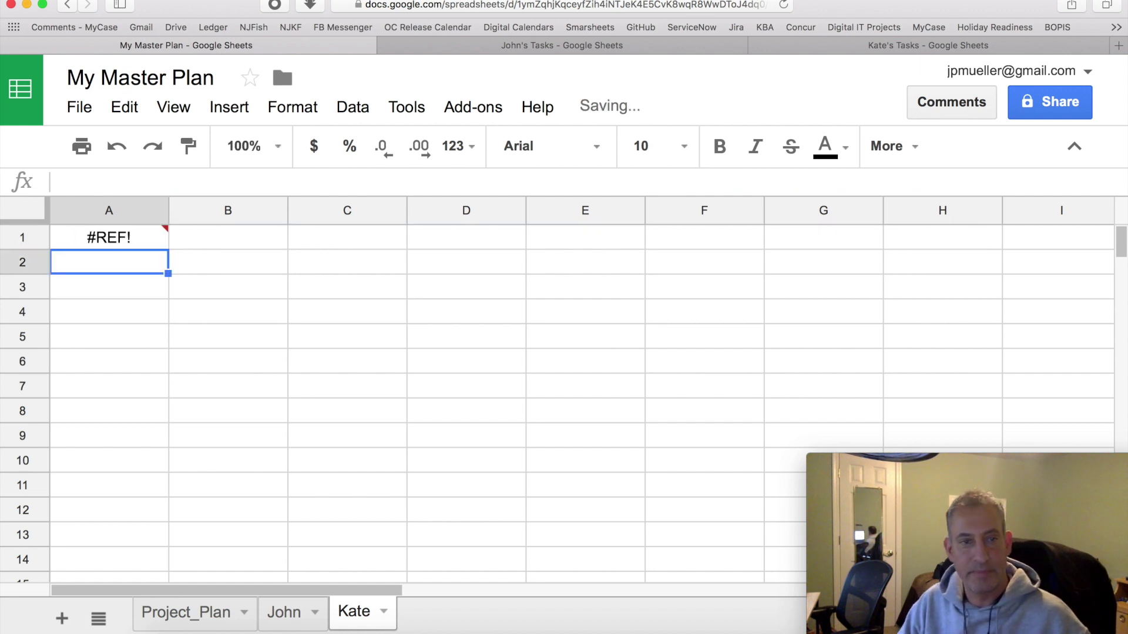
Step: Allow access to Kate's Tasks from cell A1, then return to the Project_Plan sheet
{"action": "left_click", "coordinate": [134, 244]}
{"action": "left_click", "coordinate": [215, 286]}
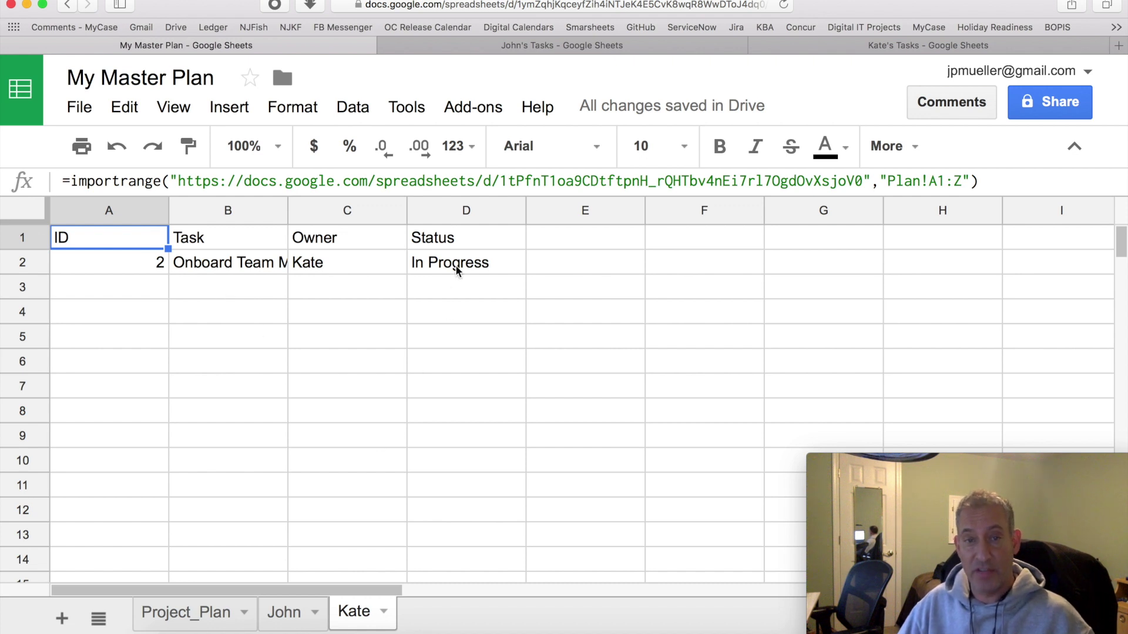
{"action": "left_click", "coordinate": [306, 612]}
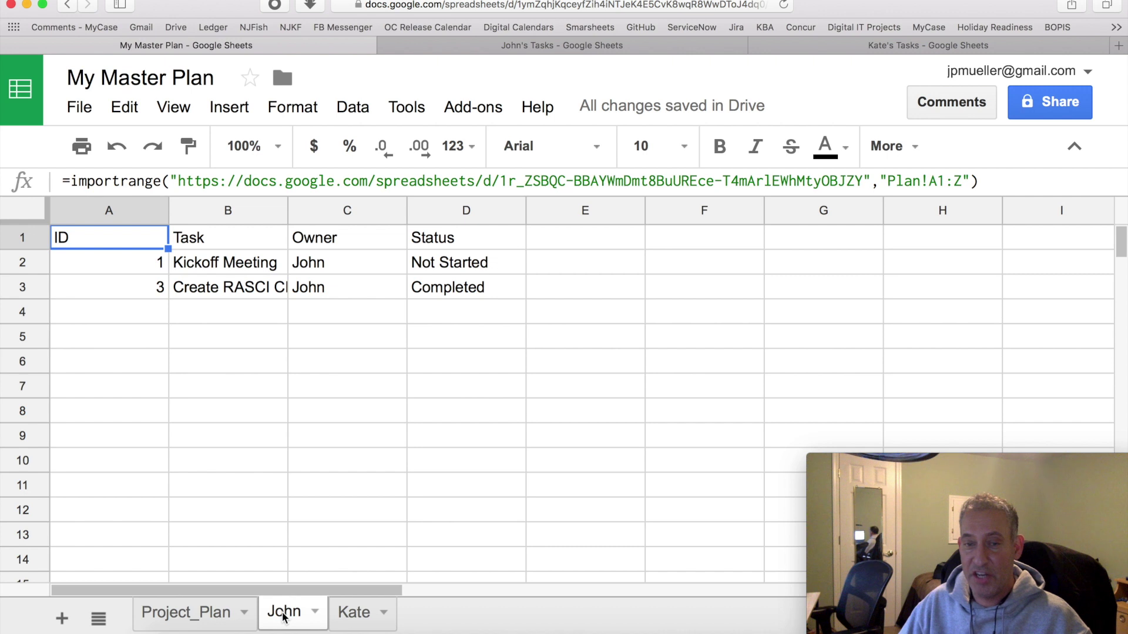
{"action": "left_click", "coordinate": [227, 614]}
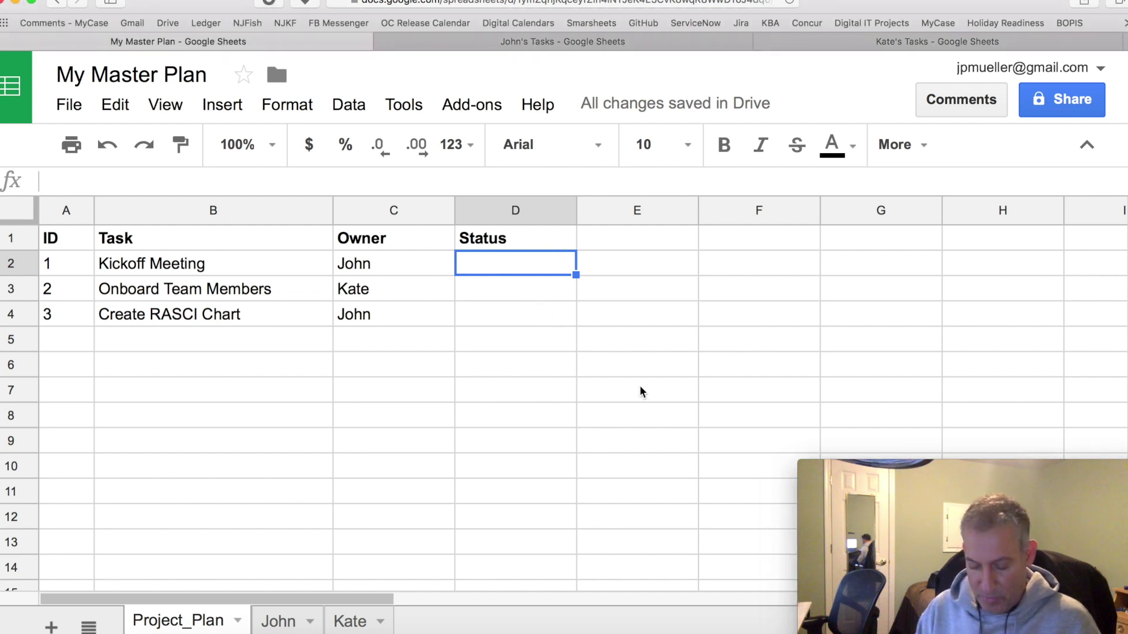
{"action": "type", "text": "=vl"}
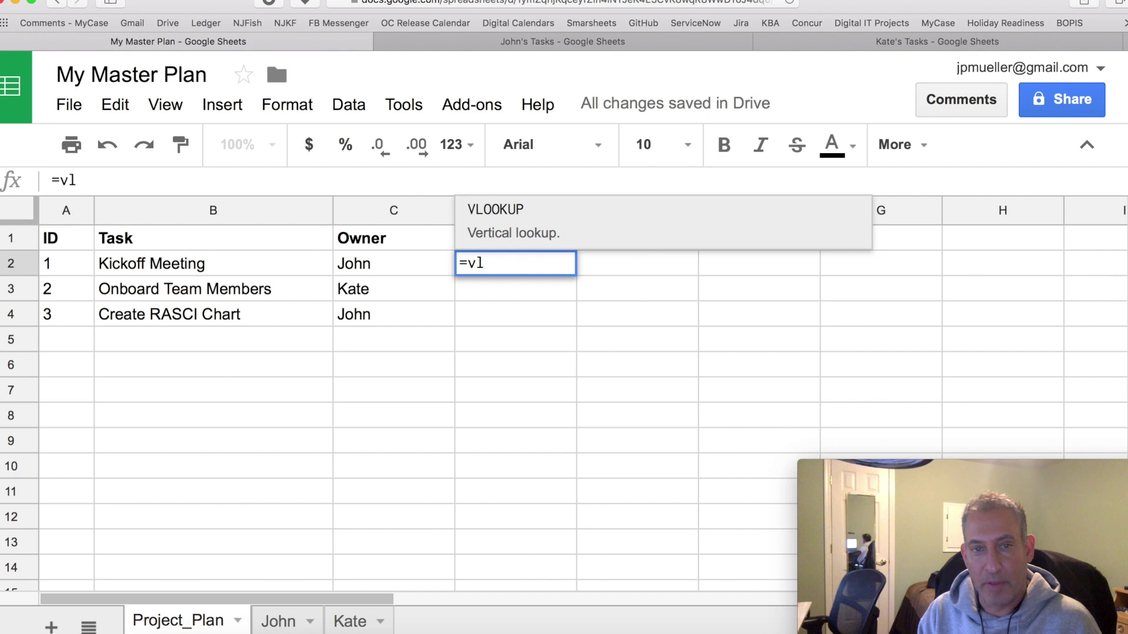
{"action": "key", "text": "Tab"}
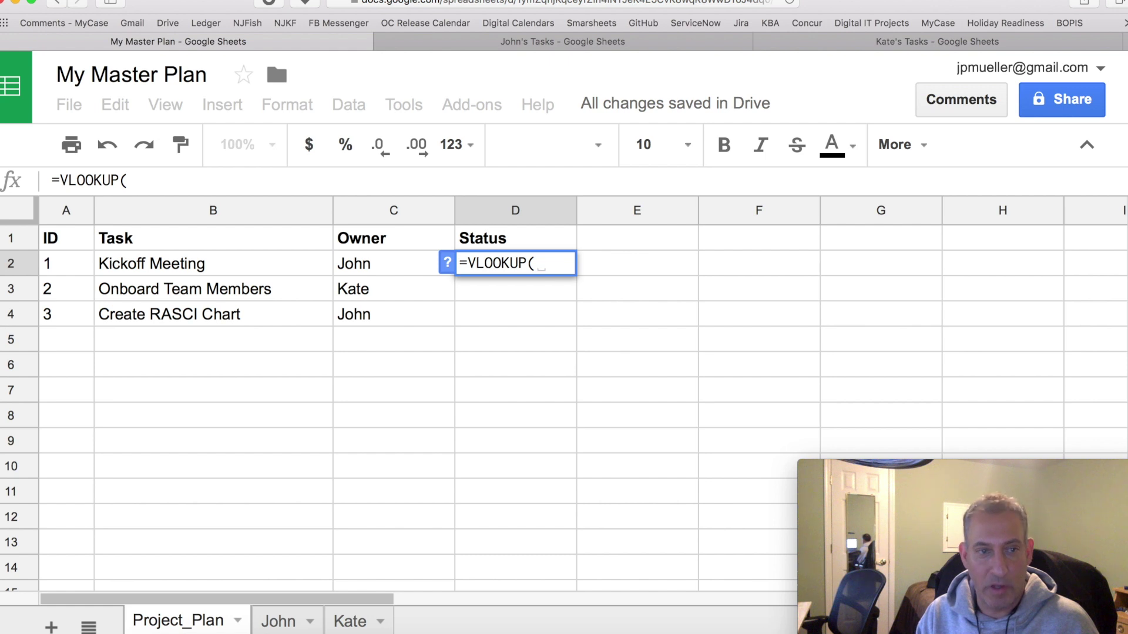
{"action": "type", "text": "A"}
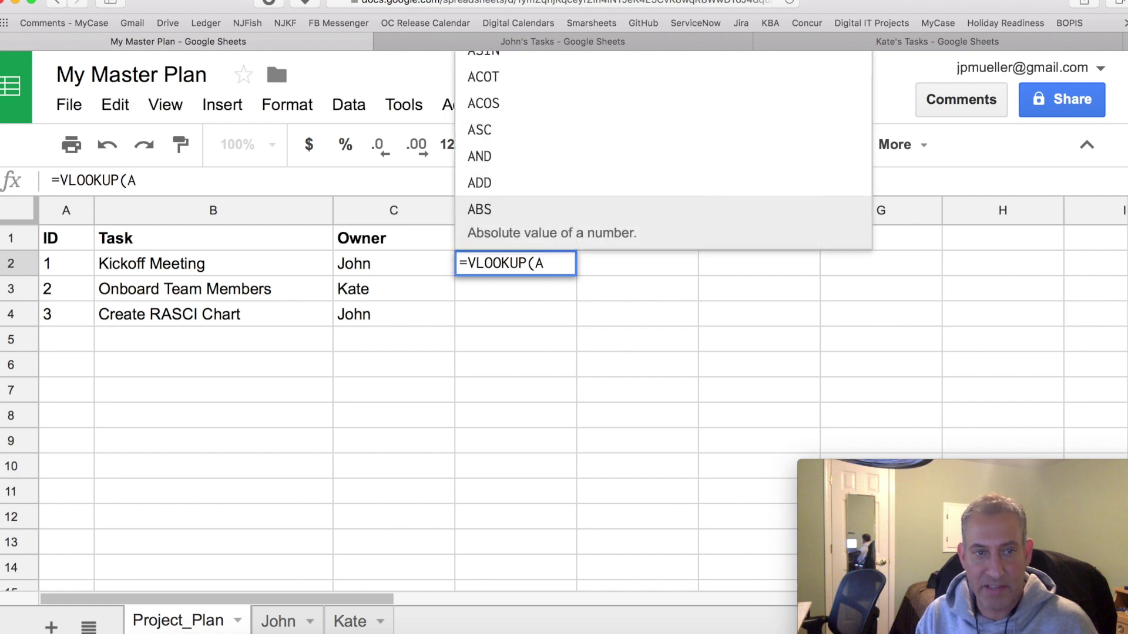
{"action": "type", "text": "2,"}
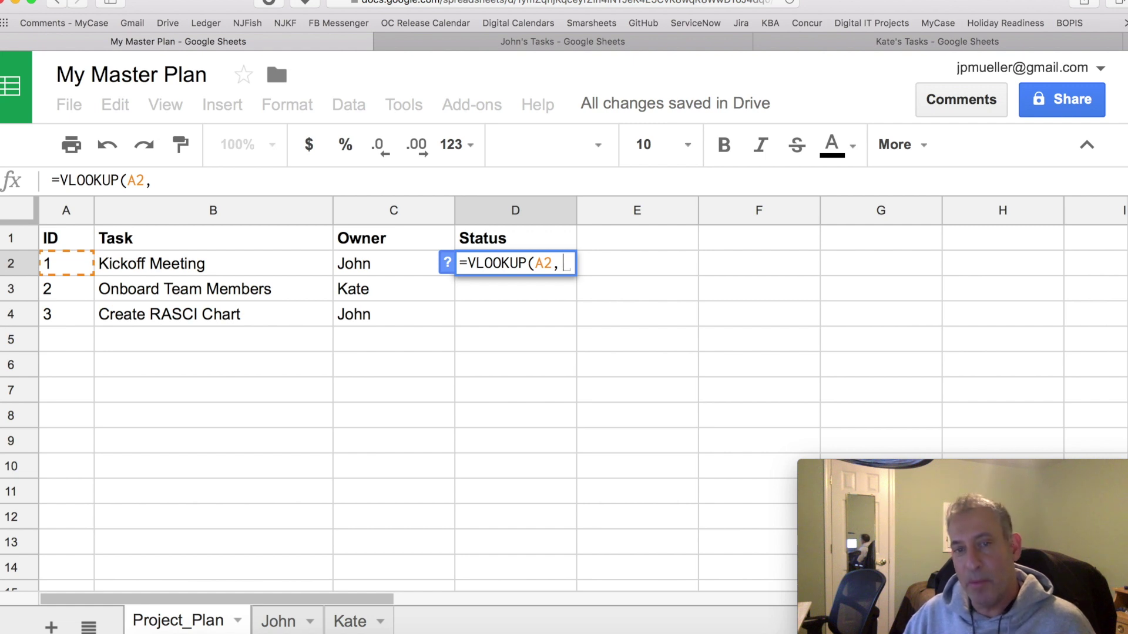
{"action": "type", "text": "{}"}
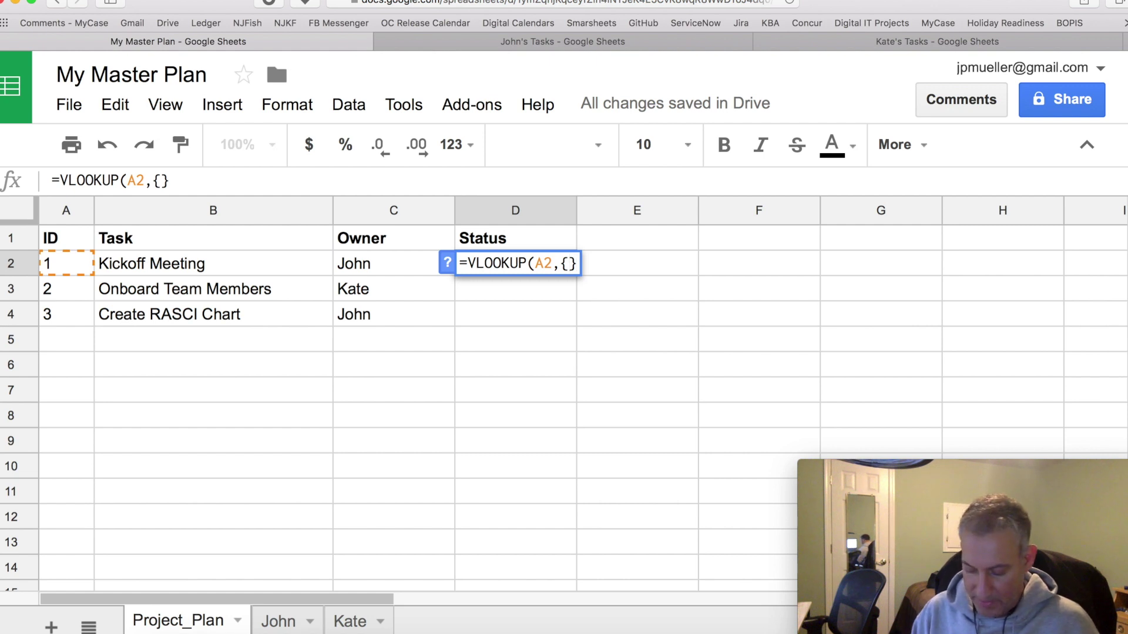
{"action": "type", "text": ";"}
{"action": "key", "text": "Left"}
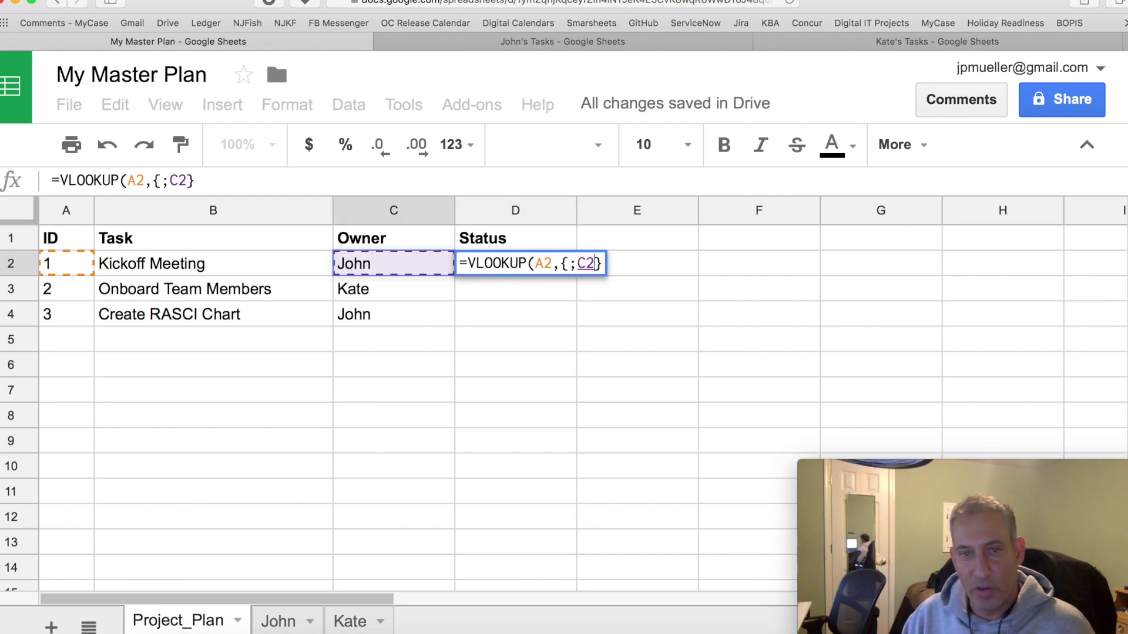
{"action": "key", "text": "Escape"}
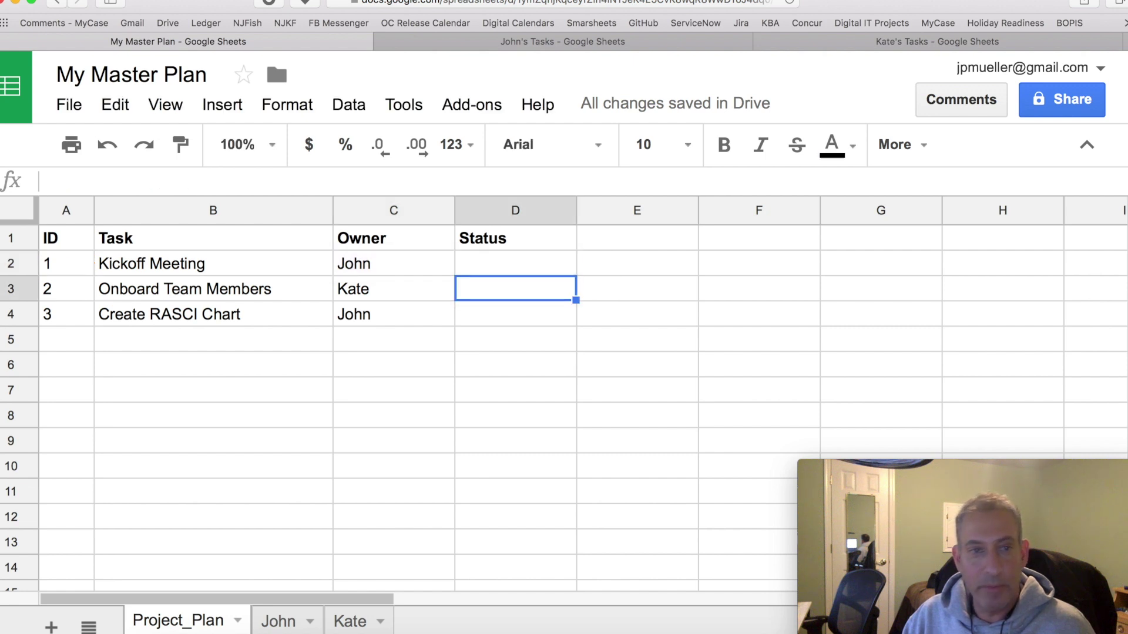
Step: In D2 enter =VLOOKUP(A2,{John!A$1:D;Kate!A$1:D},4,false) to show Kickoff Meeting's status
{"action": "type", "text": "=vl"}
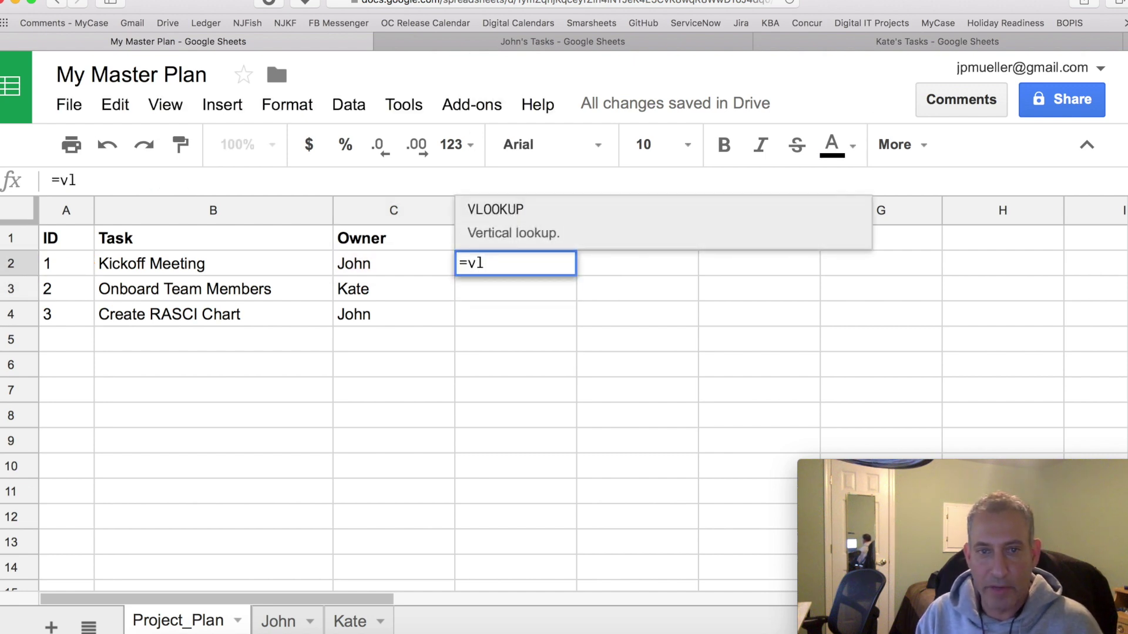
{"action": "key", "text": "Tab"}
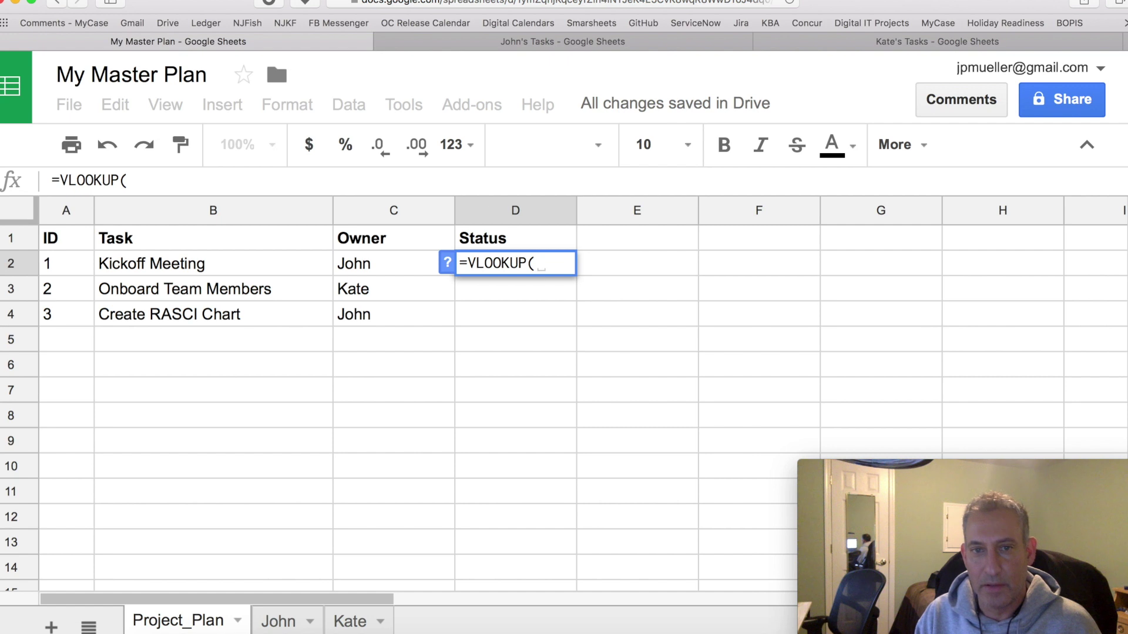
{"action": "type", "text": "A2,{"}
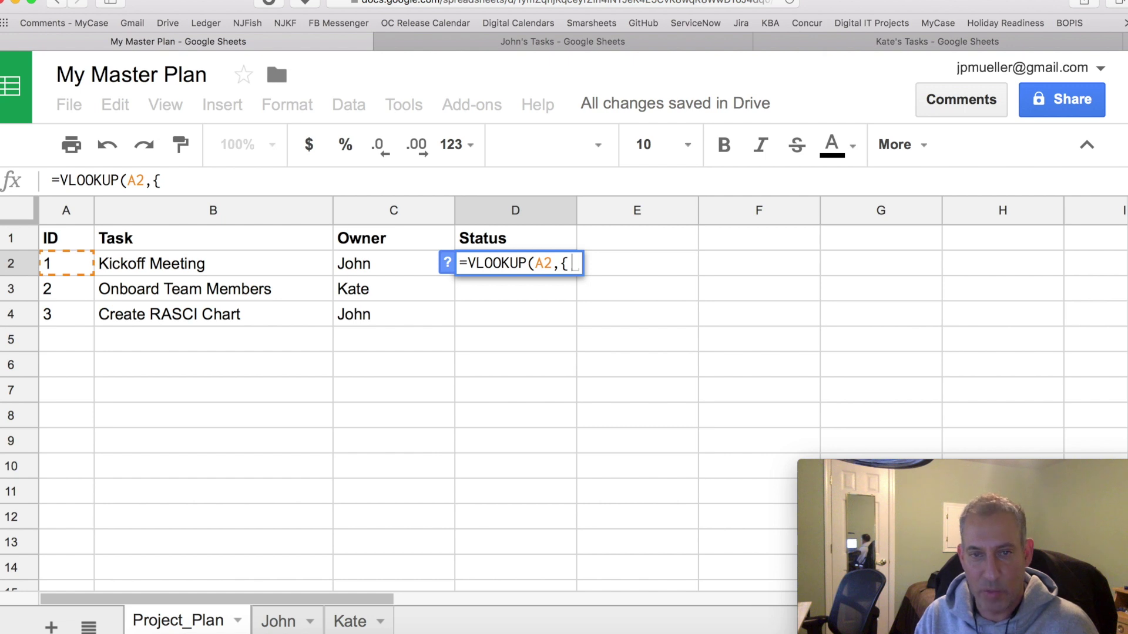
{"action": "type", "text": "J"}
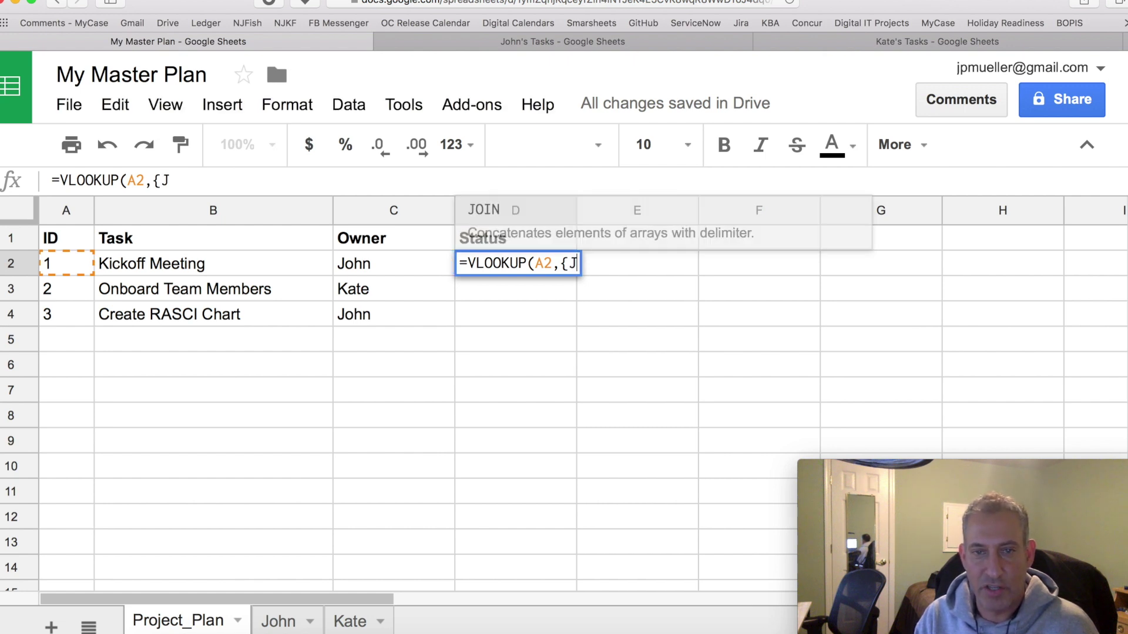
{"action": "type", "text": "ohn!"}
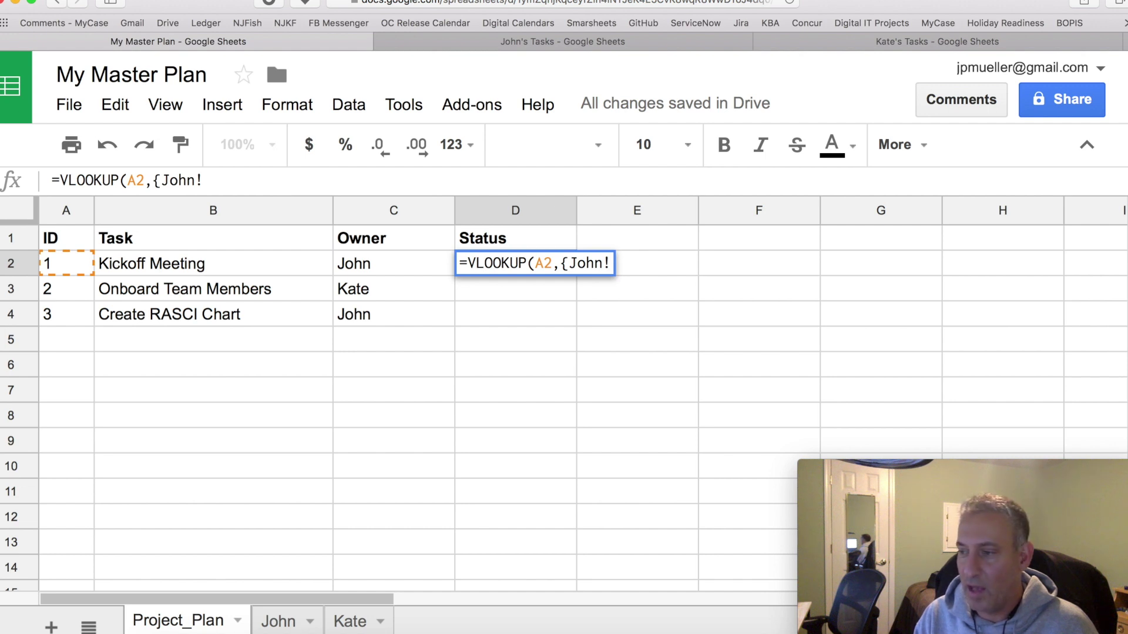
{"action": "type", "text": "A$"}
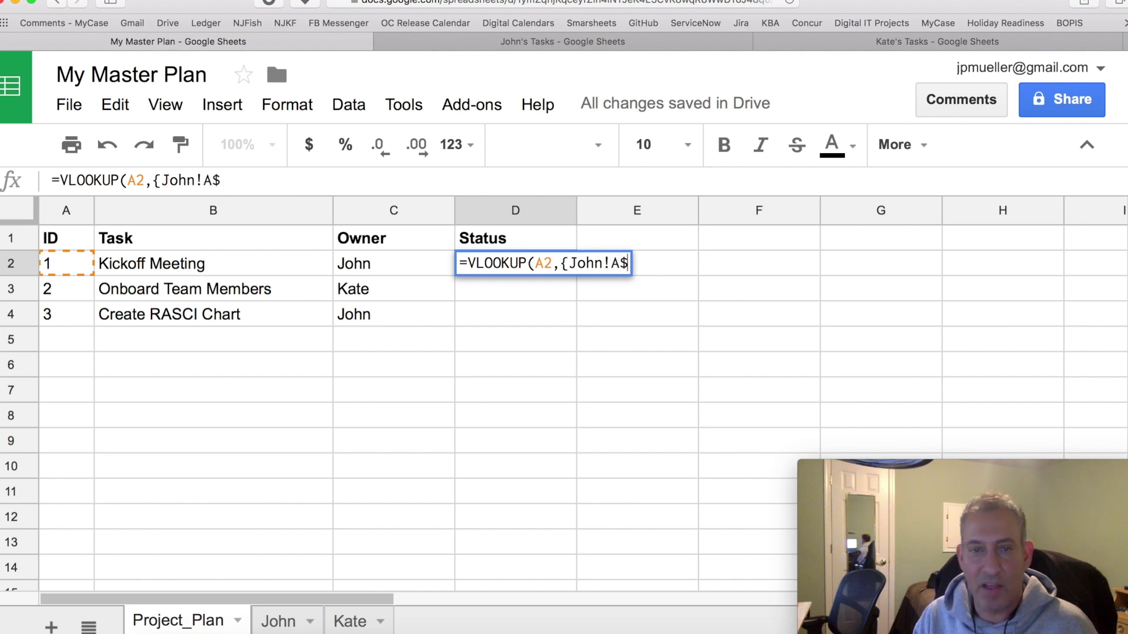
{"action": "type", "text": "1:D"}
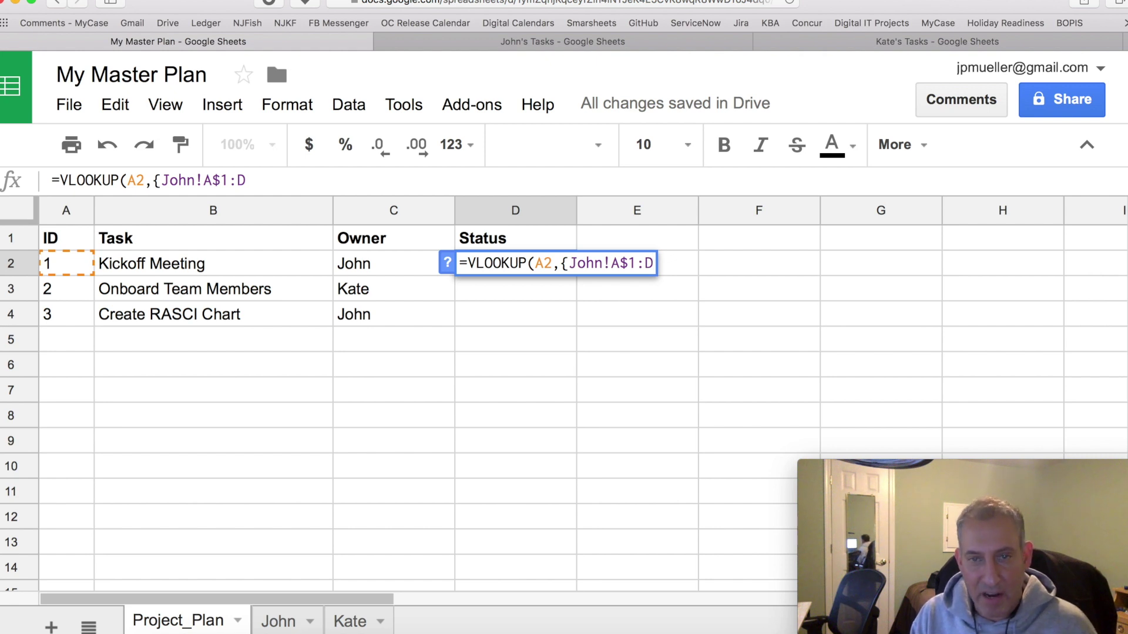
{"action": "type", "text": ","}
{"action": "key", "text": "BackSpace"}
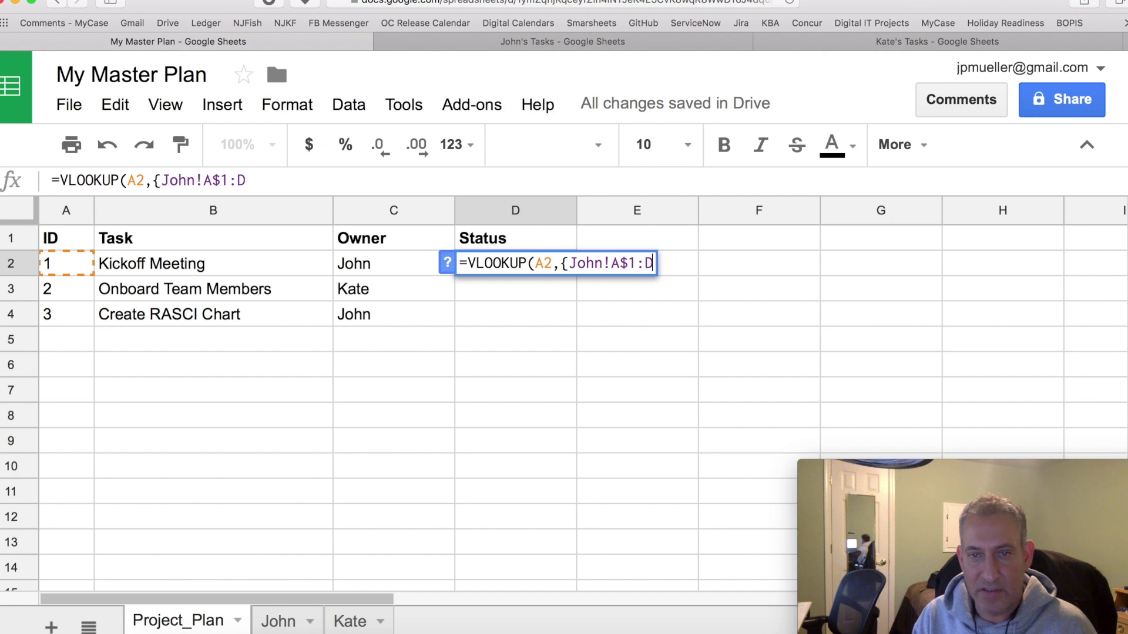
{"action": "type", "text": ";"}
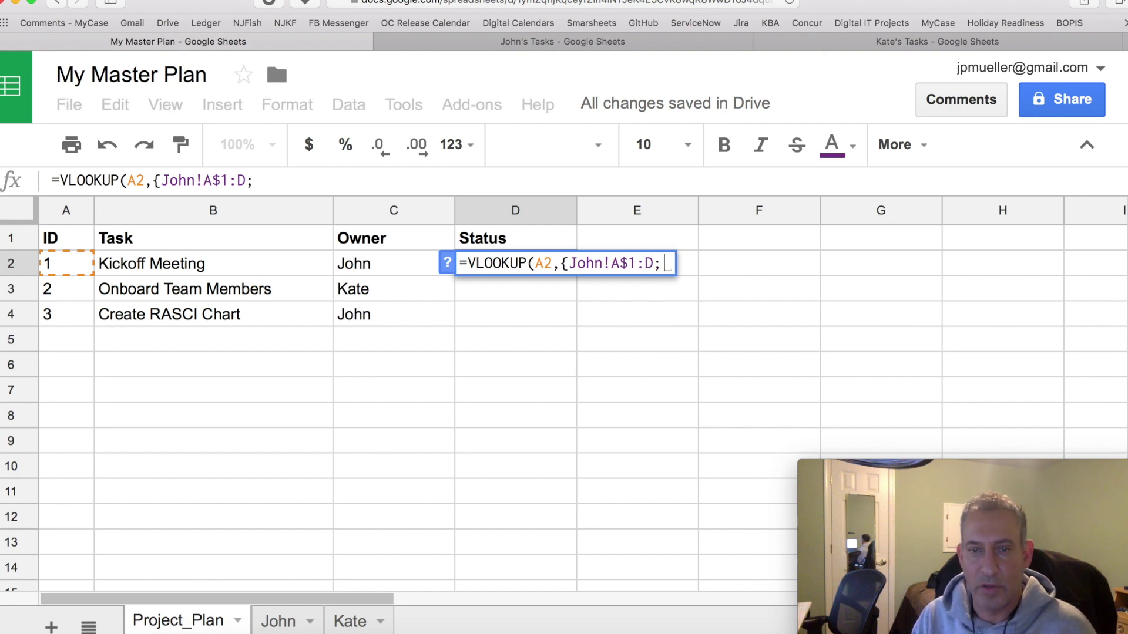
{"action": "type", "text": "Kate"}
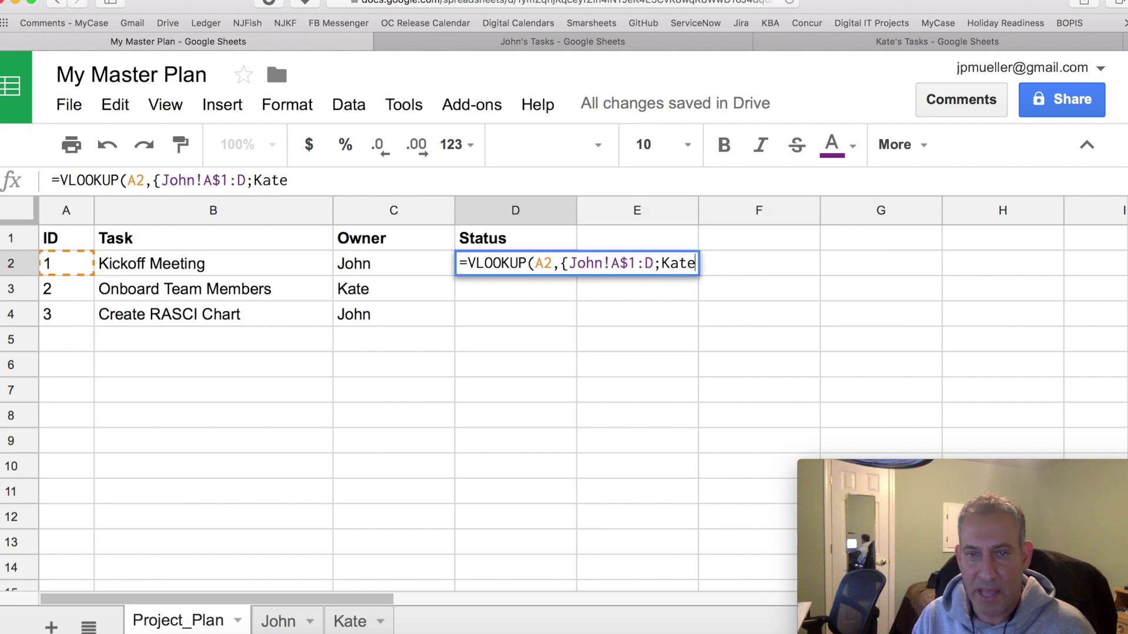
{"action": "type", "text": "!A$"}
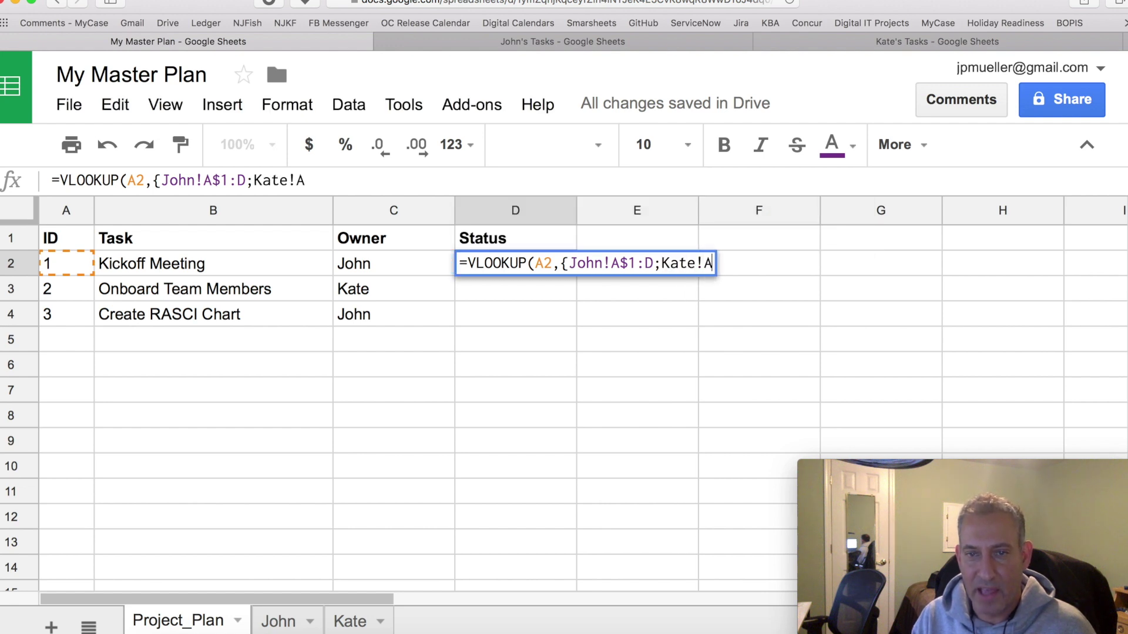
{"action": "type", "text": "1:D"}
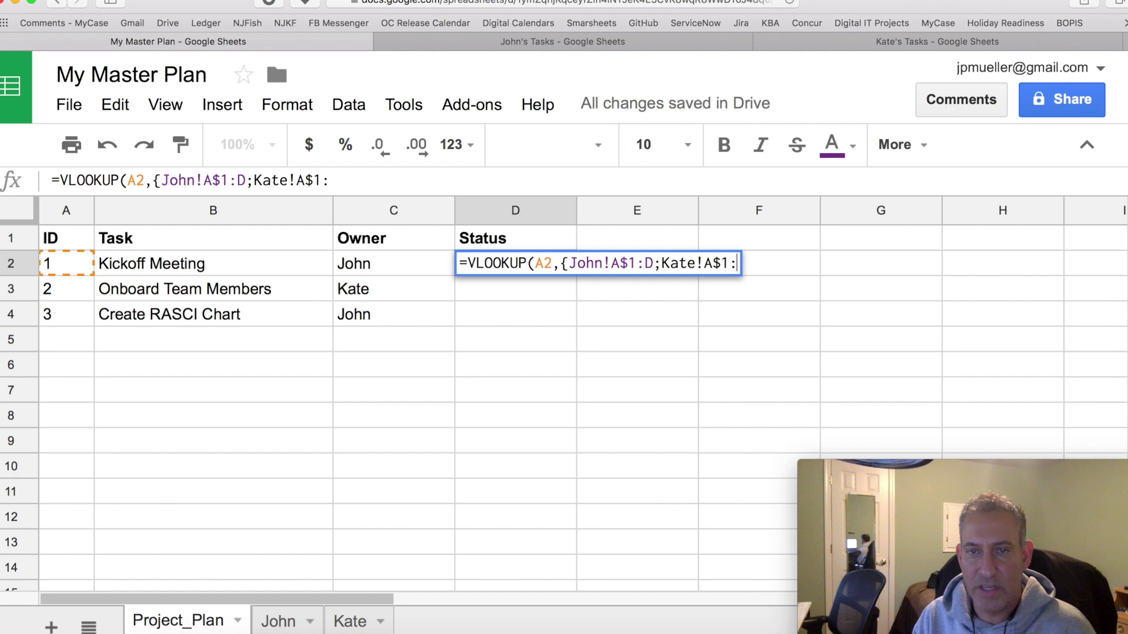
{"action": "type", "text": "}"}
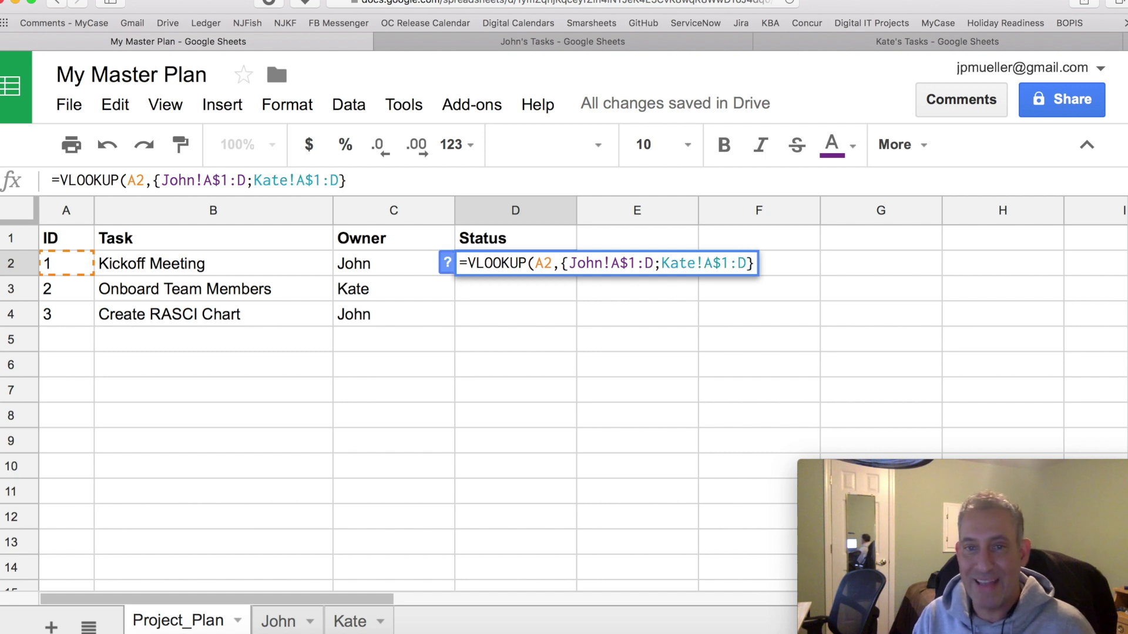
{"action": "type", "text": ","}
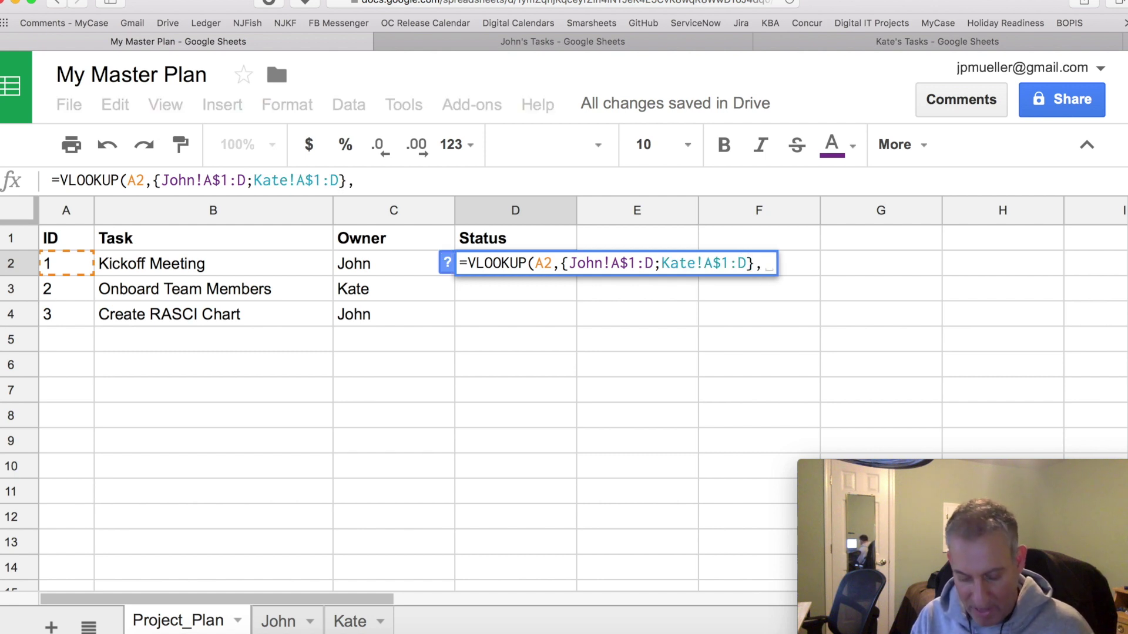
{"action": "type", "text": "4"}
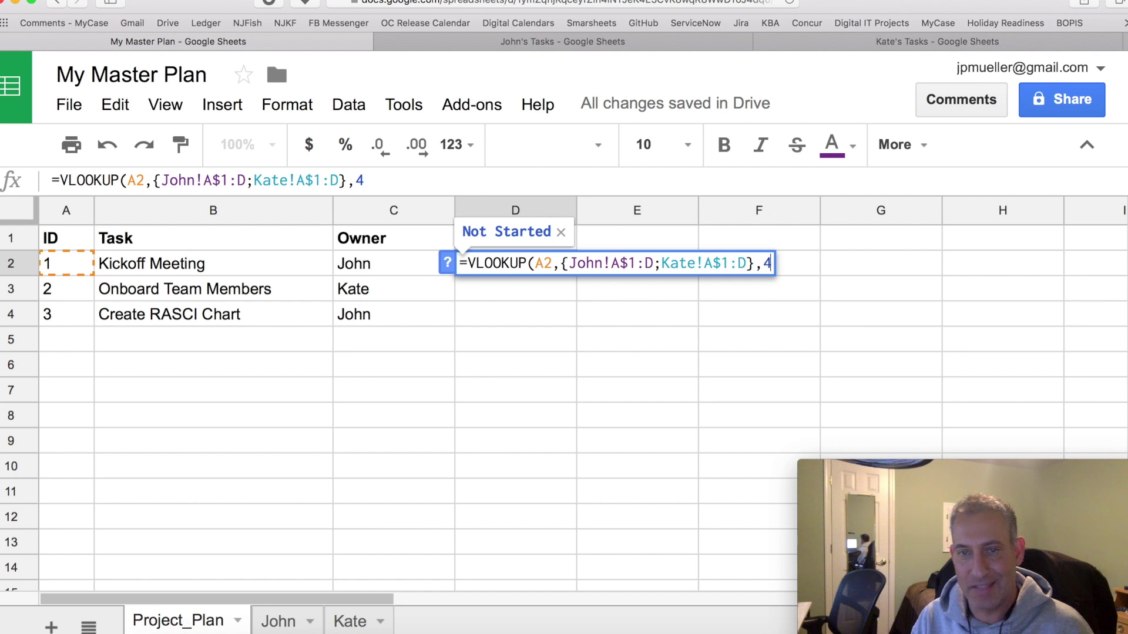
{"action": "type", "text": ",false"}
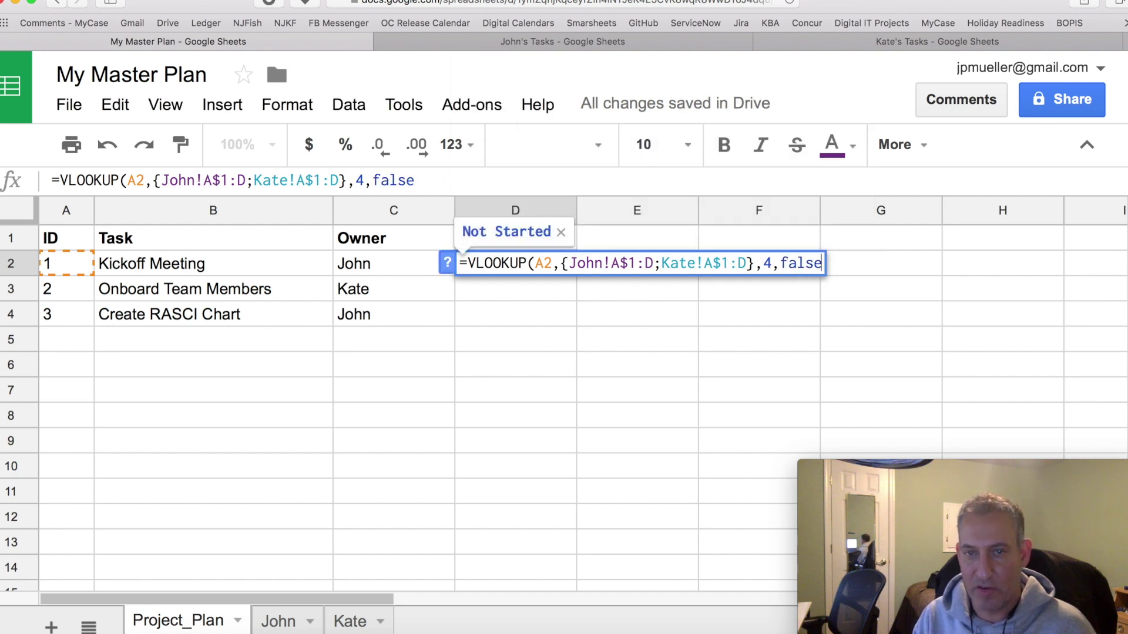
{"action": "type", "text": ")"}
{"action": "key", "text": "Return"}
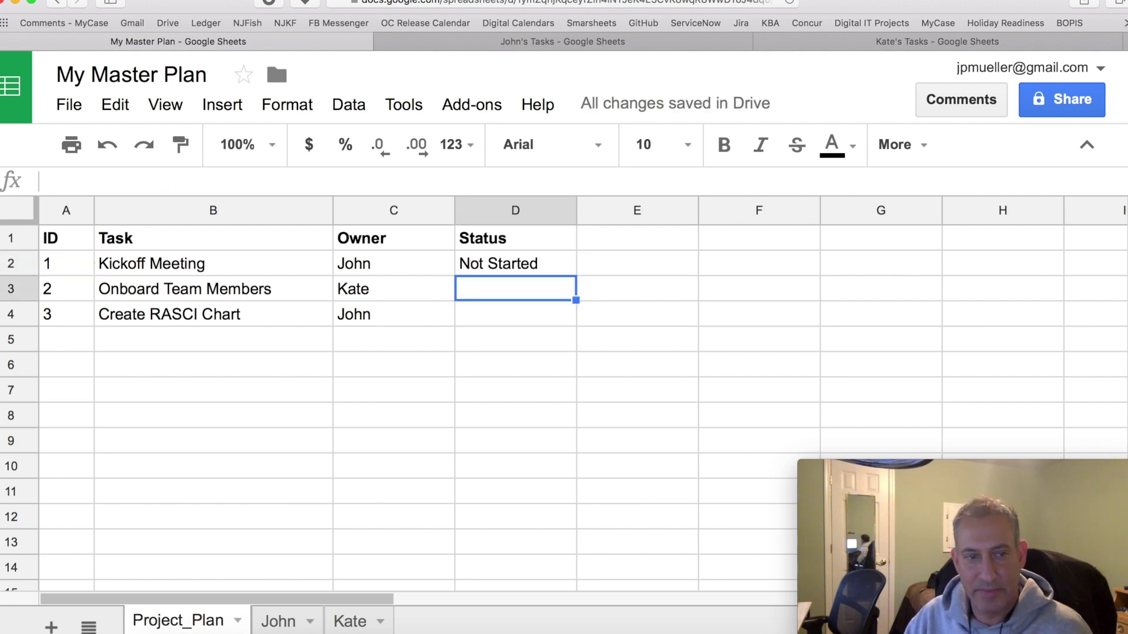
{"action": "left_click", "coordinate": [515, 263]}
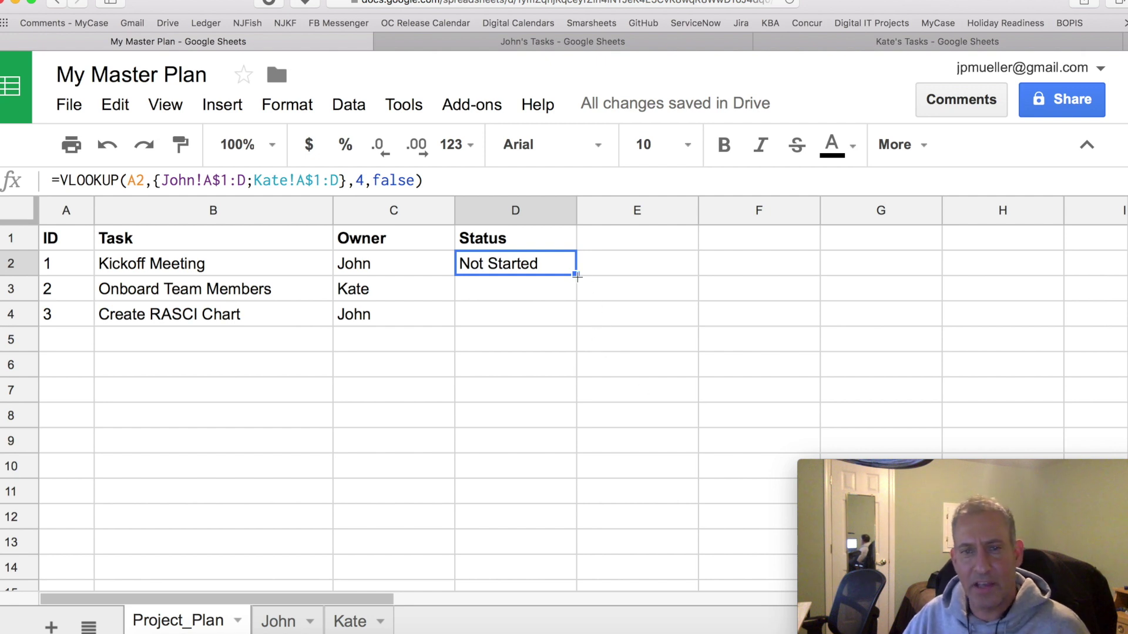
{"action": "left_click_drag", "start_coordinate": [575, 275], "coordinate": [540, 491]}
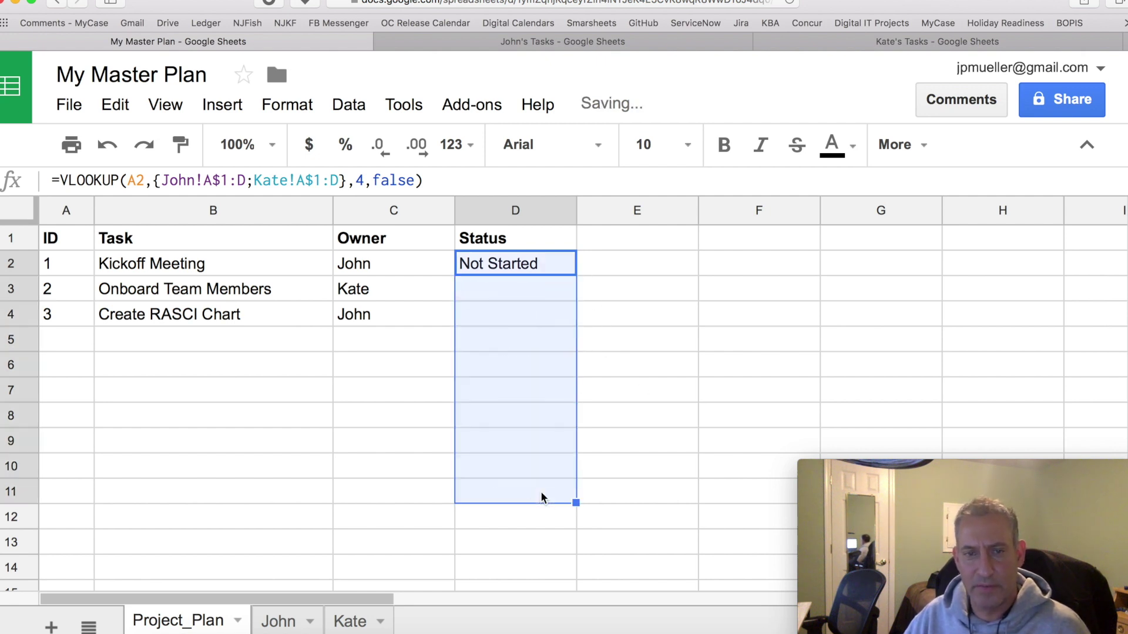
{"action": "left_click", "coordinate": [529, 291]}
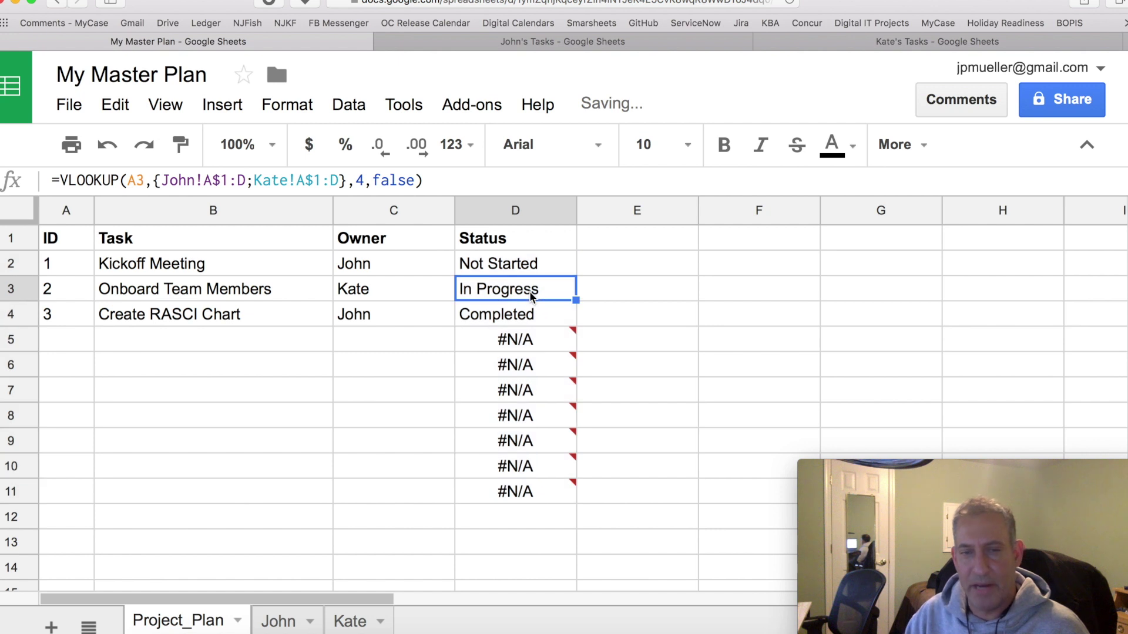
{"action": "key", "text": "Down"}
{"action": "key", "text": "Down"}
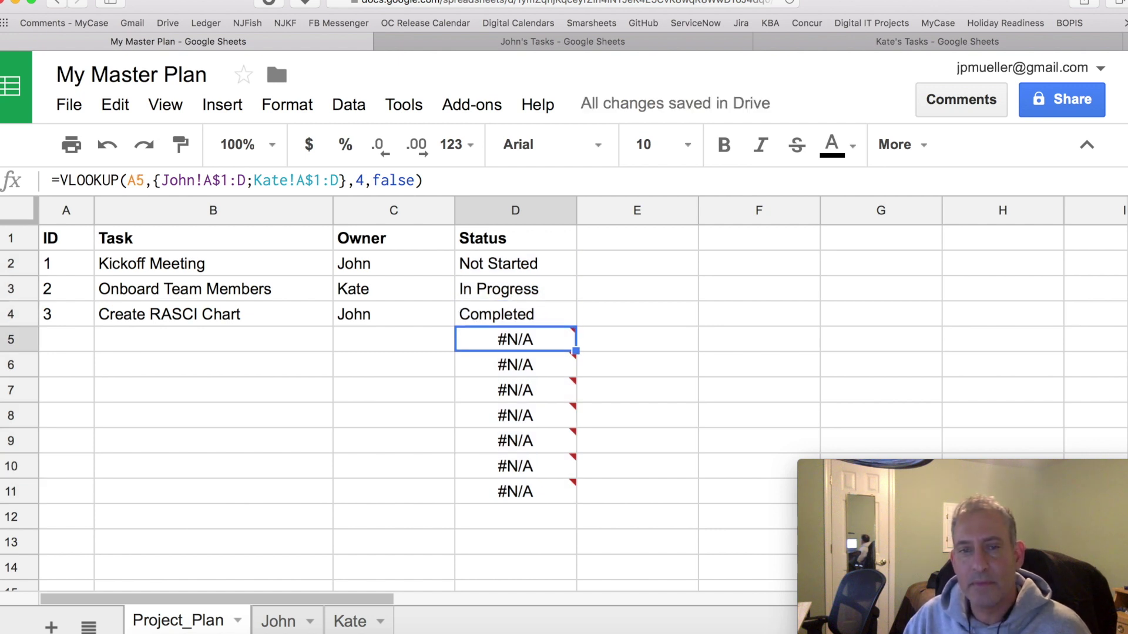
{"action": "left_click", "coordinate": [515, 288]}
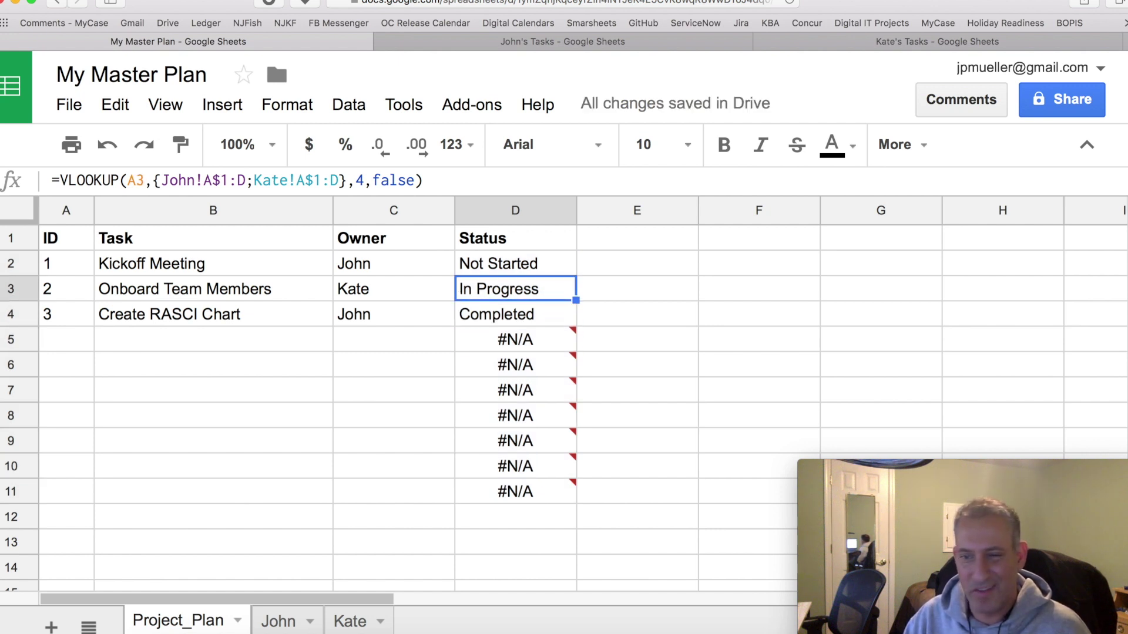
{"action": "key", "text": "shift+Down"}
{"action": "key", "text": "shift+Down"}
{"action": "key", "text": "shift+Down"}
{"action": "key", "text": "shift+Down"}
{"action": "key", "text": "shift+Down"}
{"action": "key", "text": "shift+Down"}
{"action": "key", "text": "shift+Down"}
{"action": "key", "text": "shift+Down"}
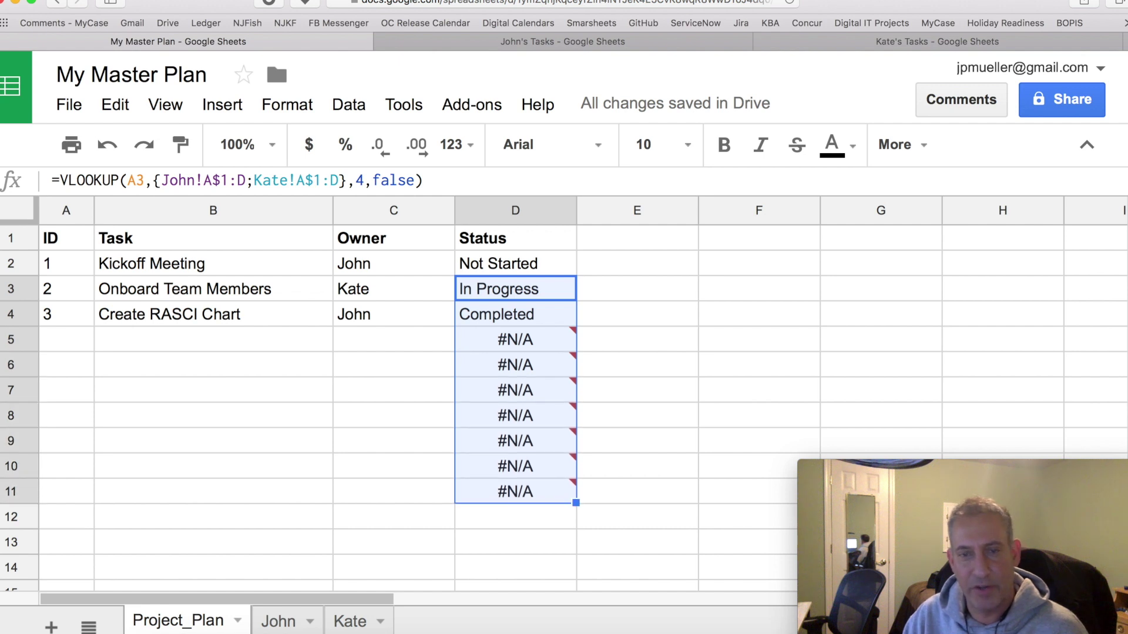
{"action": "key", "text": "Delete"}
{"action": "left_click", "coordinate": [515, 263]}
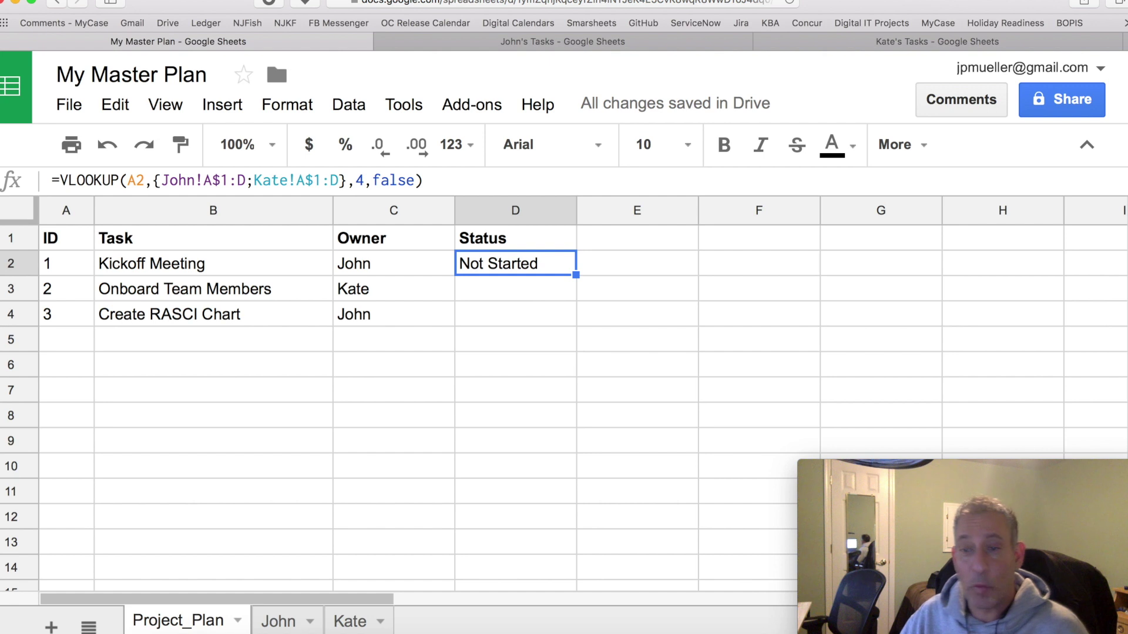
Step: Wrap the D2 VLOOKUP in ARRAYFORMULA and change its lookup key from A2 to A2:A
{"action": "left_click", "coordinate": [62, 181]}
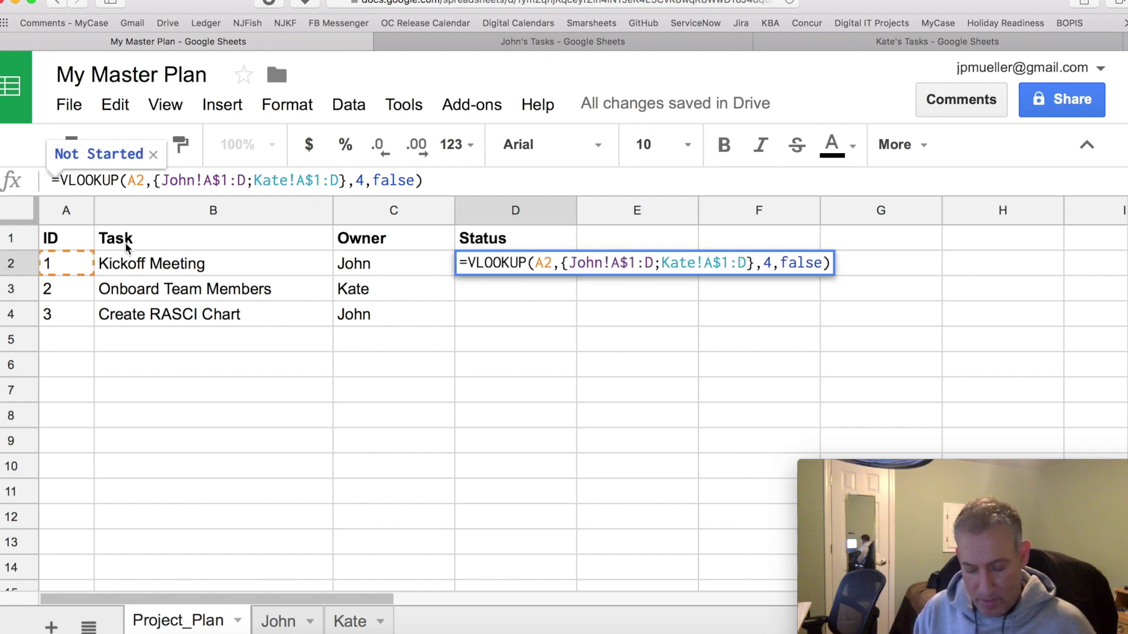
{"action": "type", "text": "arra"}
{"action": "type", "text": "yformula"}
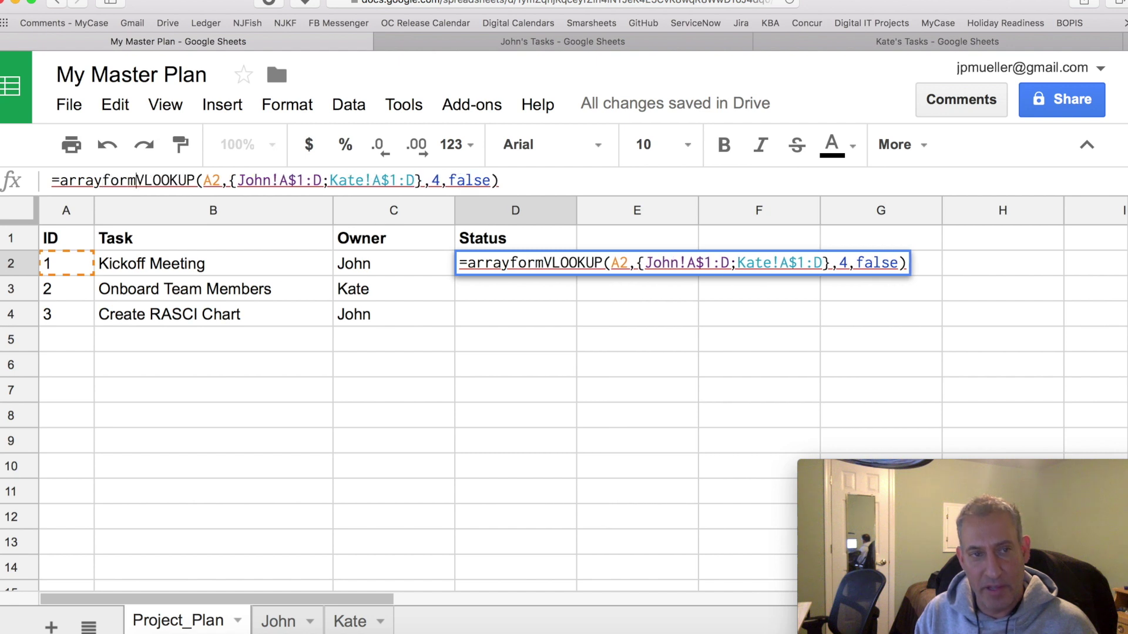
{"action": "type", "text": "("}
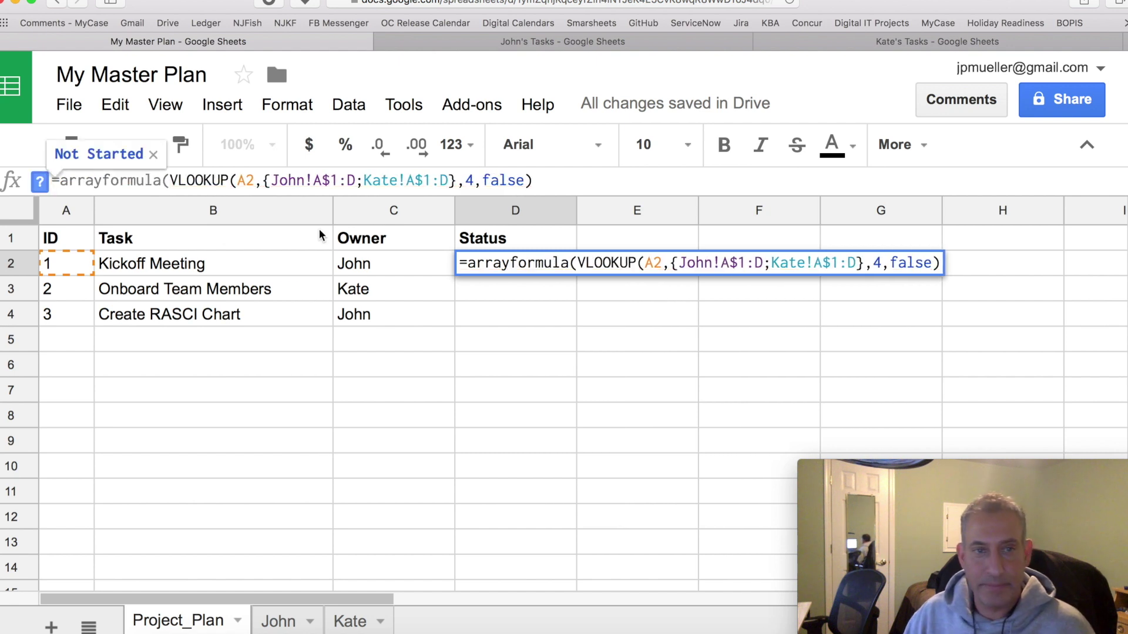
{"action": "left_click", "coordinate": [588, 176]}
{"action": "type", "text": ")"}
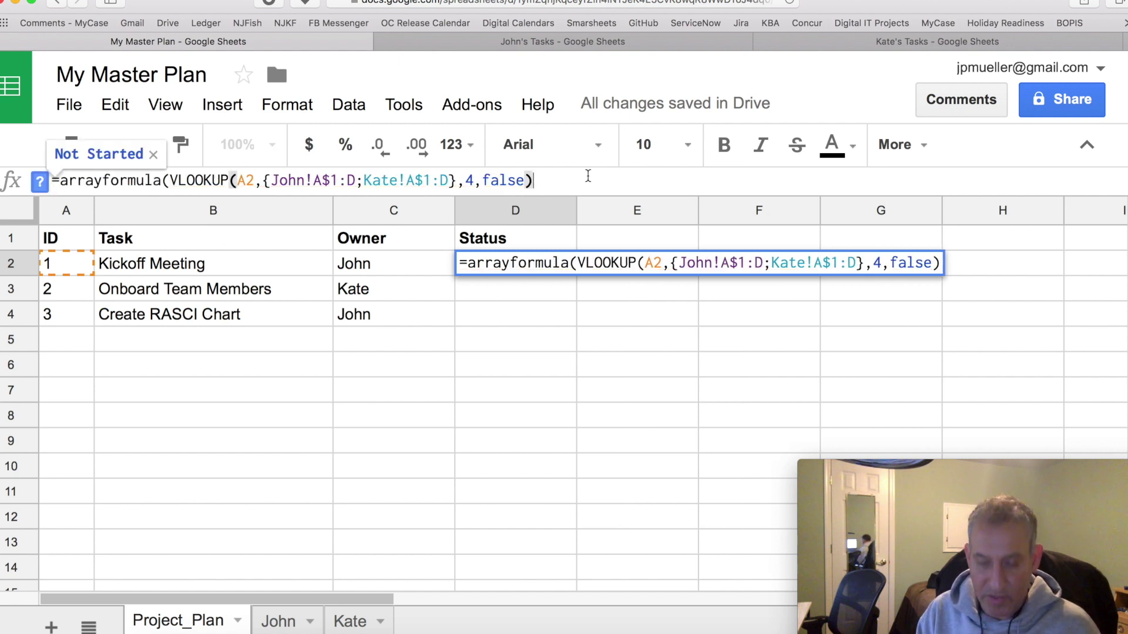
{"action": "type", "text": ")"}
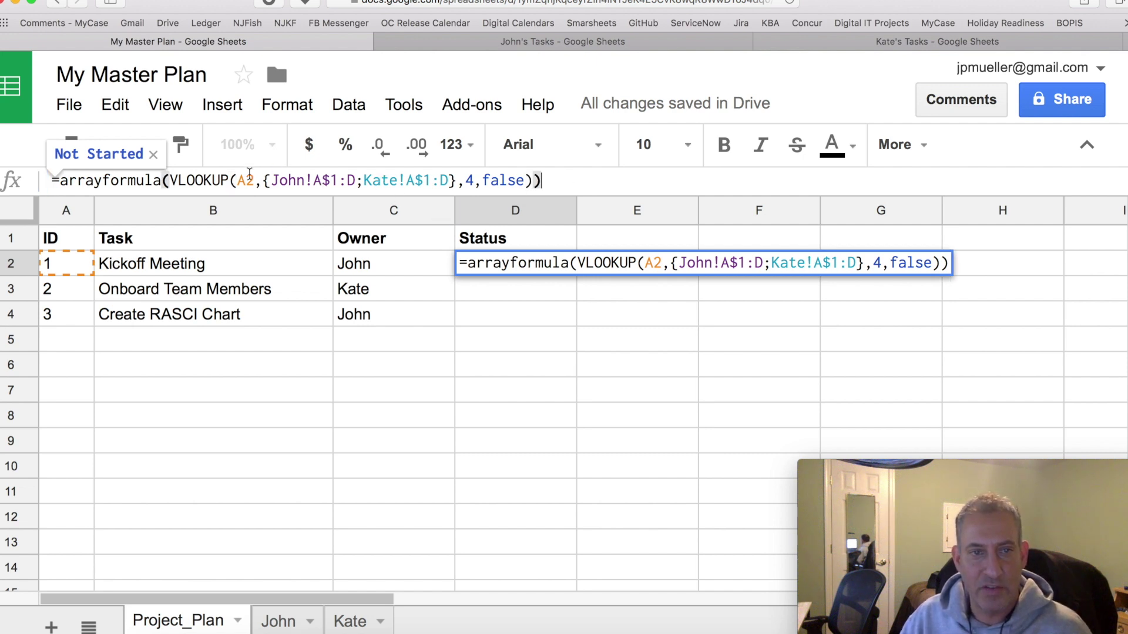
{"action": "left_click", "coordinate": [253, 179]}
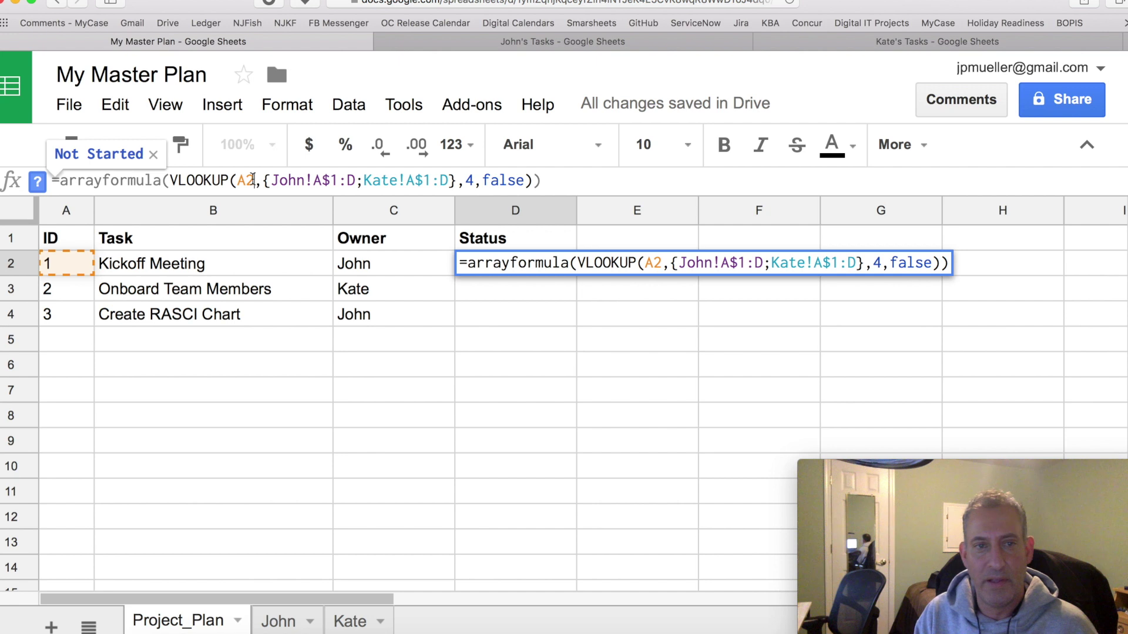
{"action": "type", "text": ":A"}
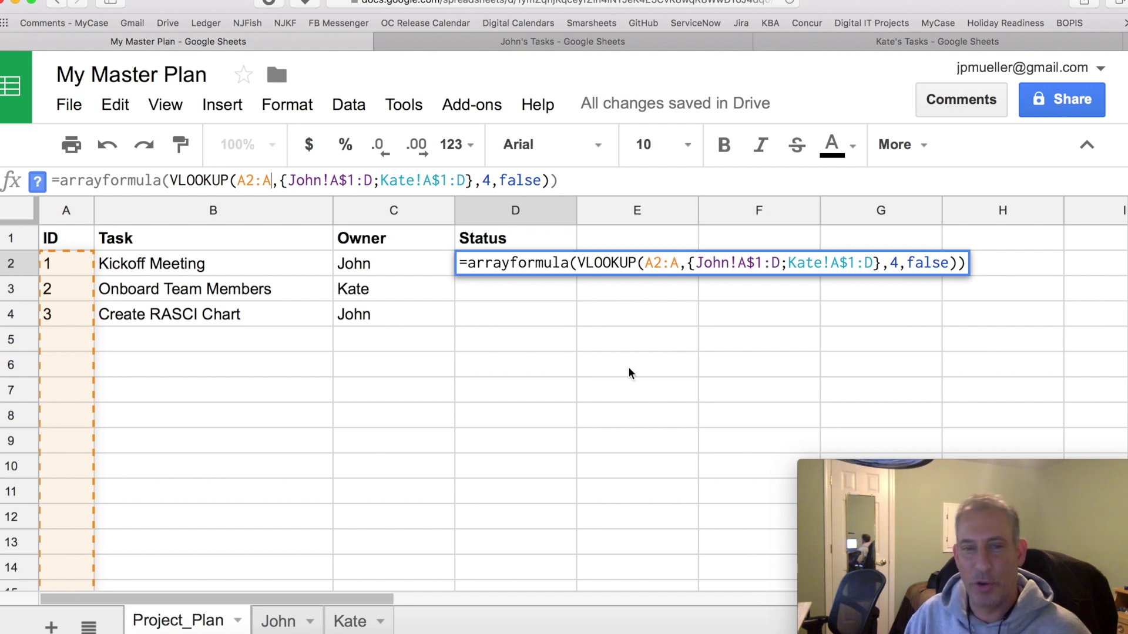
{"action": "key", "text": "Return"}
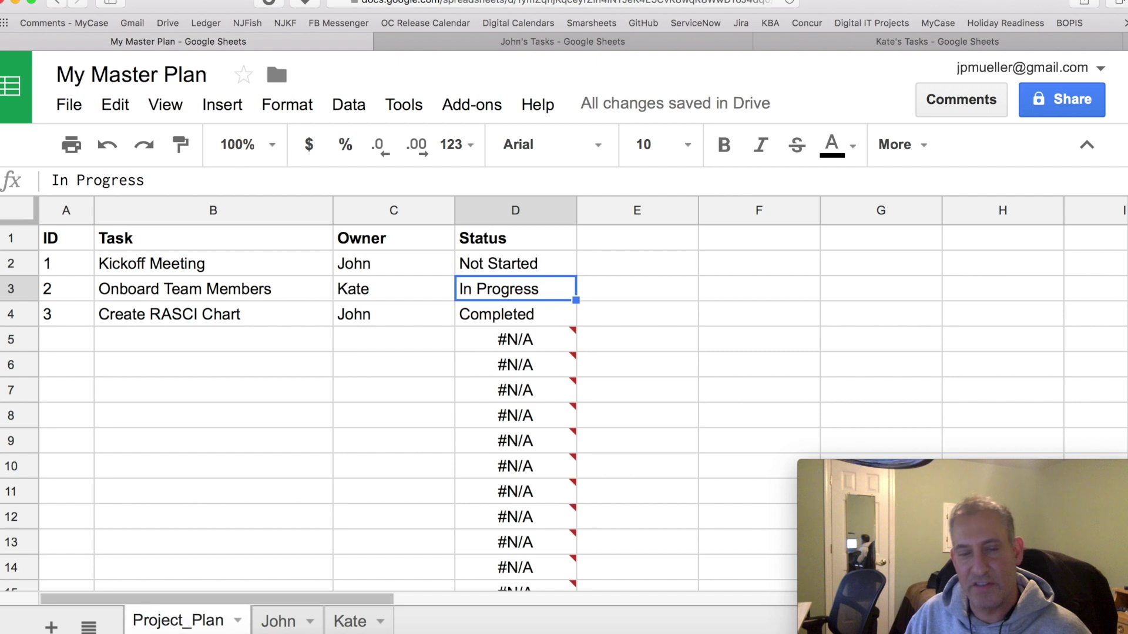
Step: Check the filled statuses in column D and the #N/A rows below them
{"action": "key", "text": "Up"}
{"action": "key", "text": "Down"}
{"action": "key", "text": "Down"}
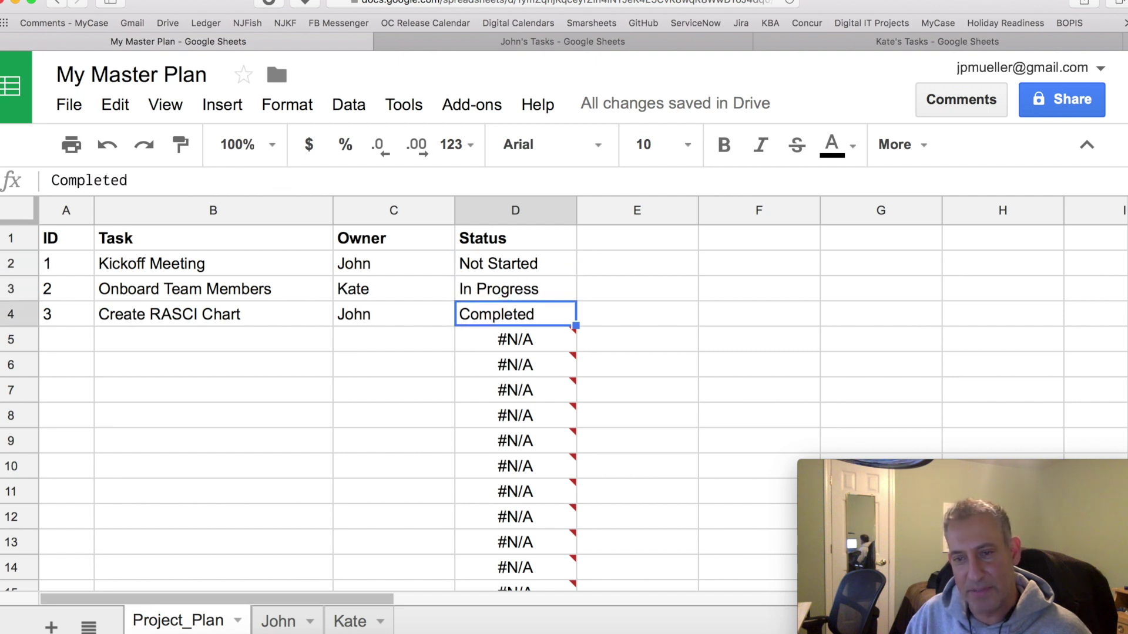
{"action": "key", "text": "Down"}
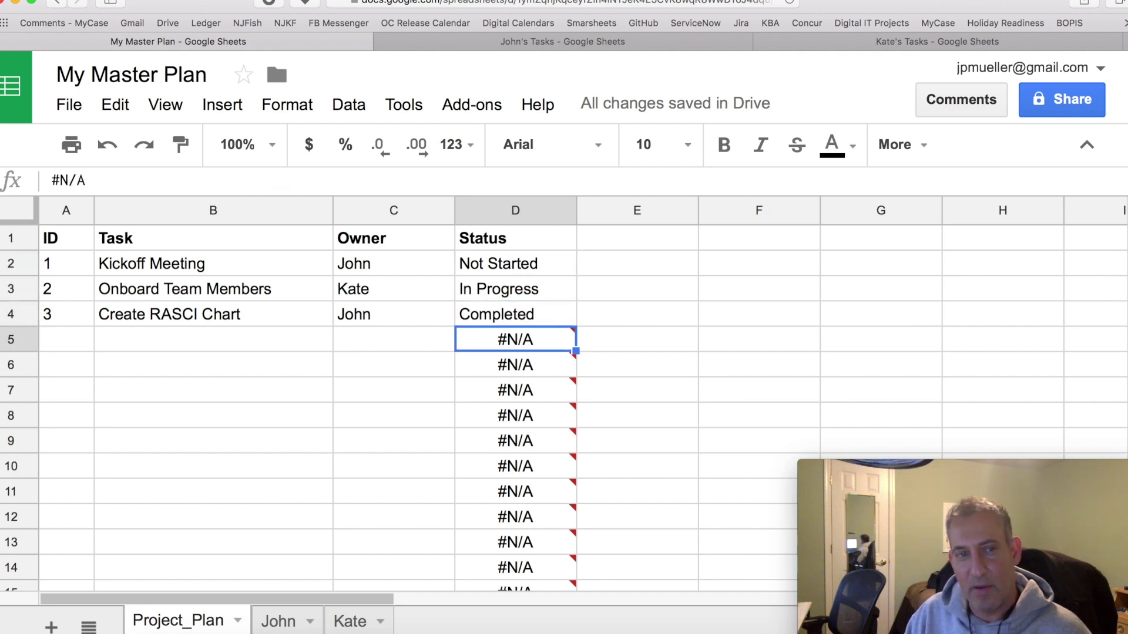
{"action": "key", "text": "Down"}
{"action": "key", "text": "Down"}
{"action": "key", "text": "Down"}
{"action": "key", "text": "Up"}
{"action": "key", "text": "Up"}
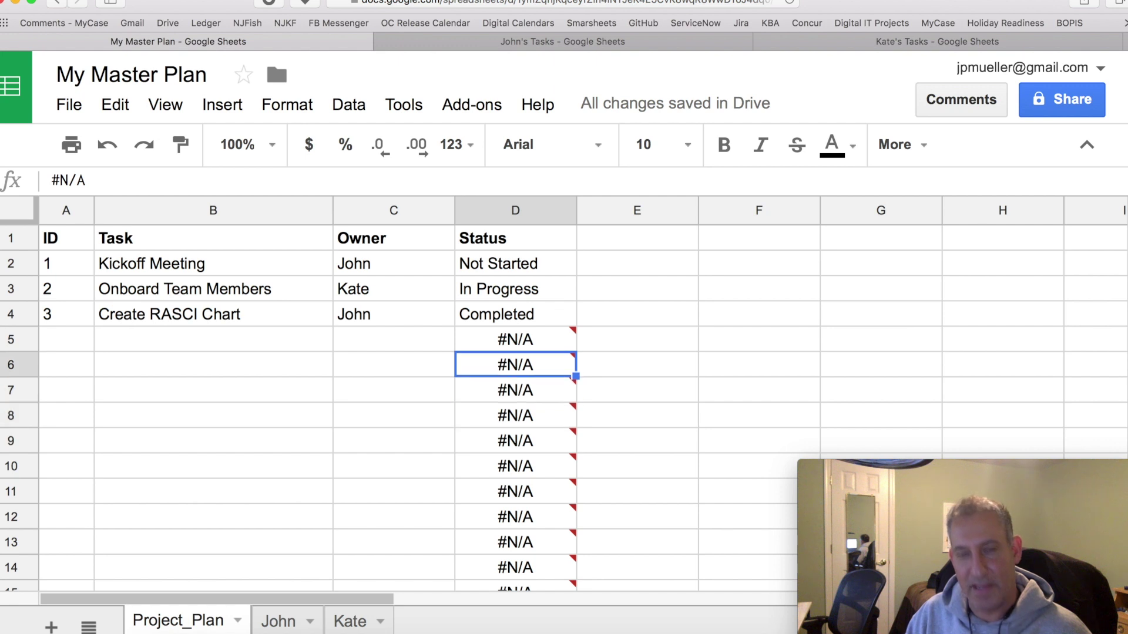
{"action": "left_click", "coordinate": [542, 264]}
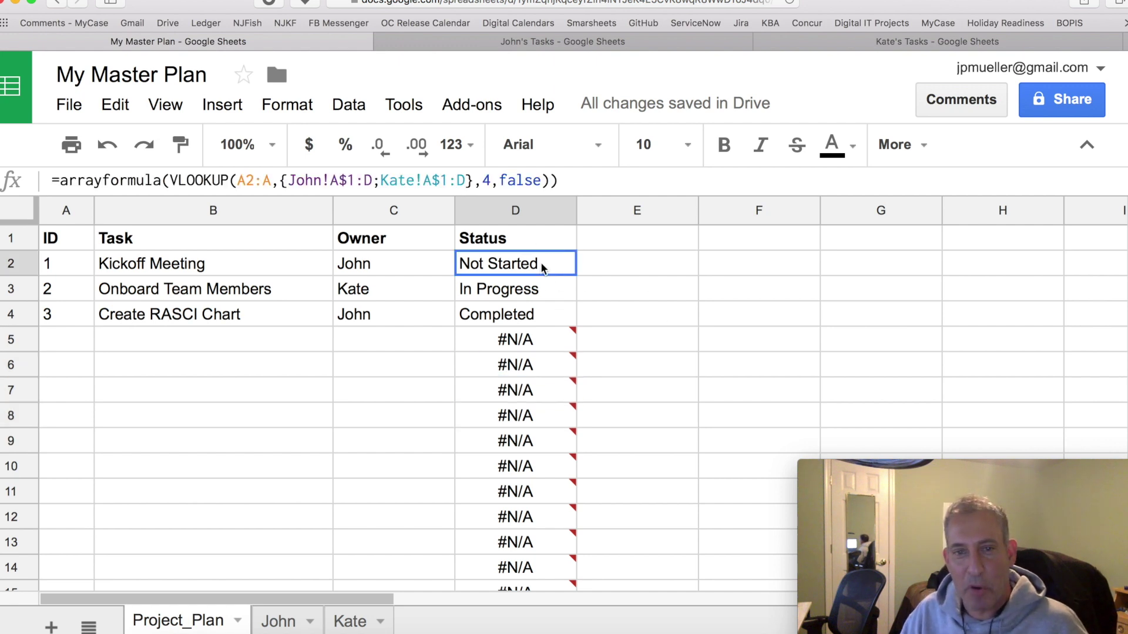
Step: Wrap the D2 formula in if(A2:A="","", … ) so empty-ID rows stay blank
{"action": "left_click", "coordinate": [169, 179]}
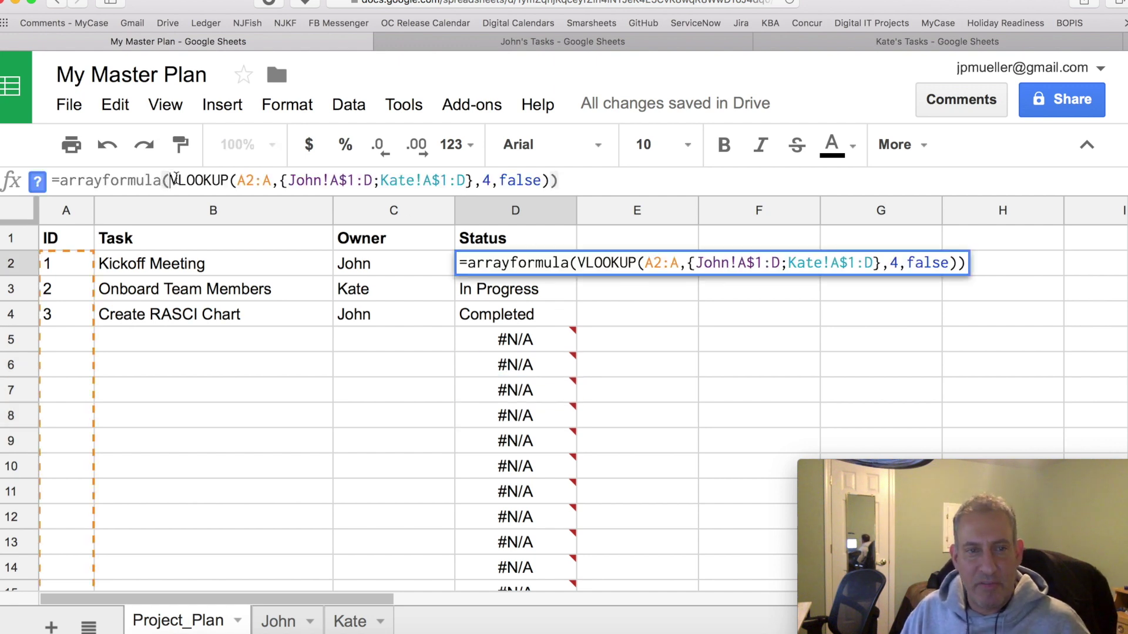
{"action": "type", "text": "if("}
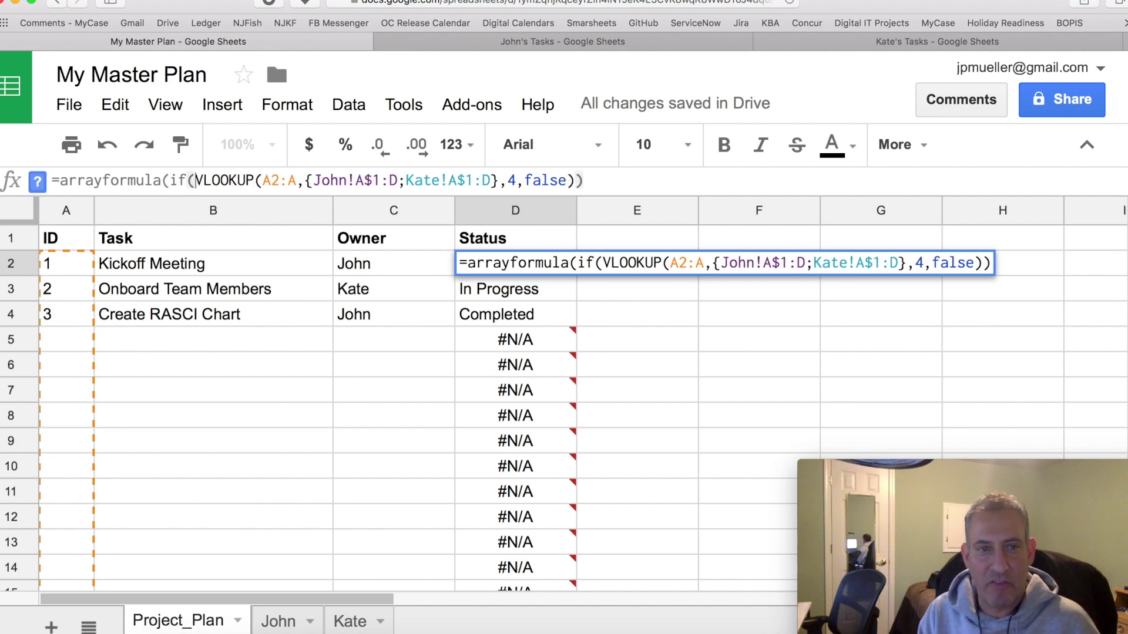
{"action": "type", "text": "A2:"}
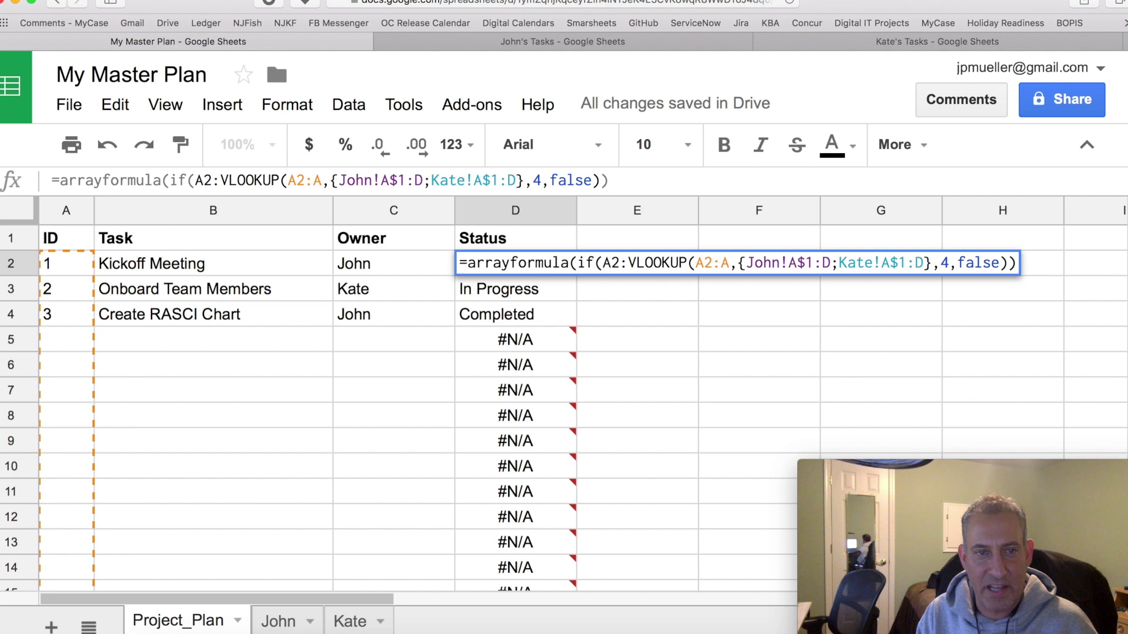
{"action": "type", "text": "A=\"\""}
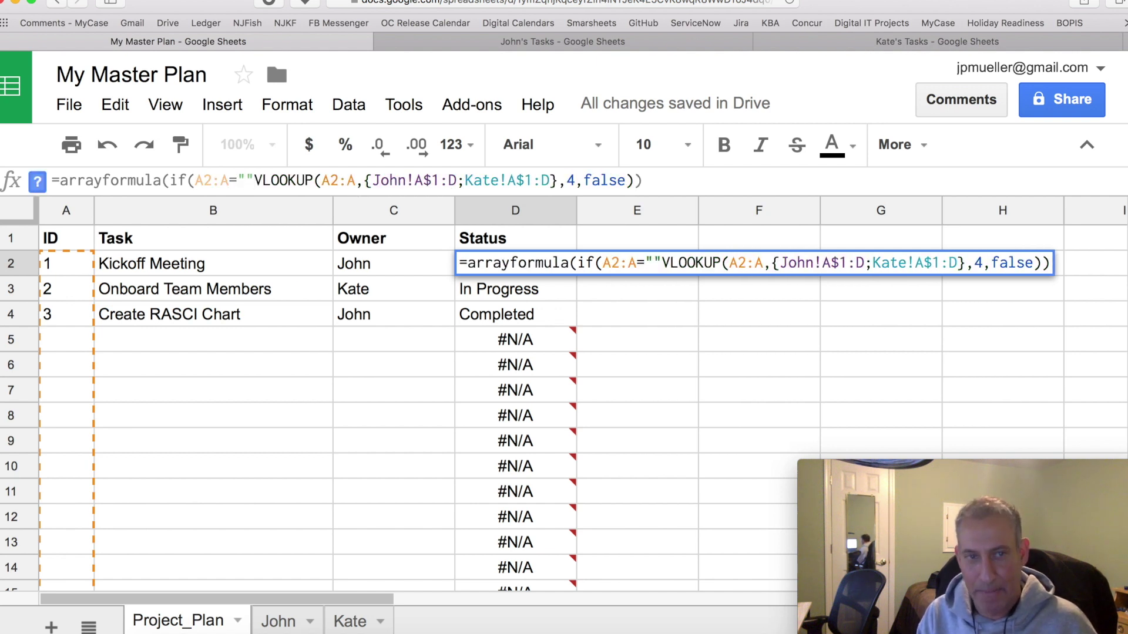
{"action": "type", "text": ","}
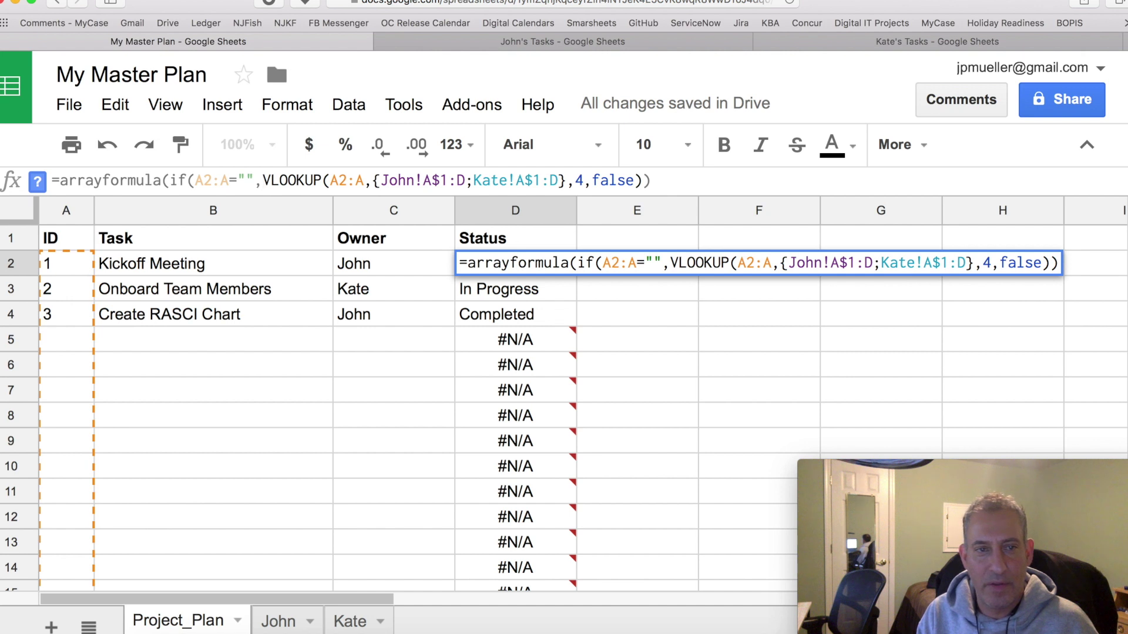
{"action": "type", "text": "\"\""}
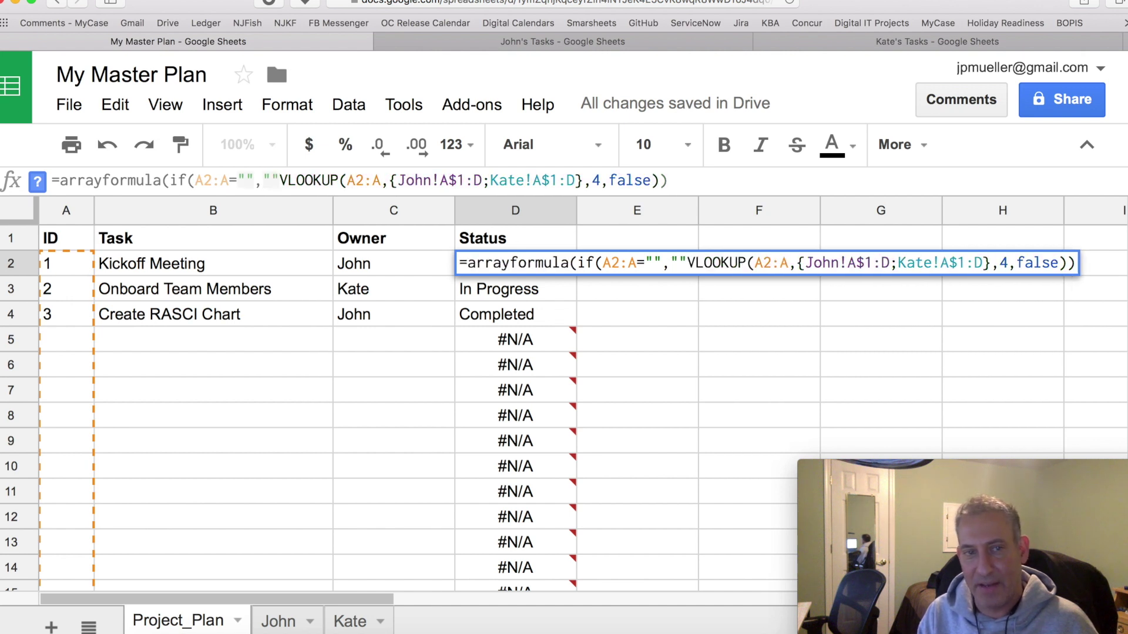
{"action": "type", "text": ","}
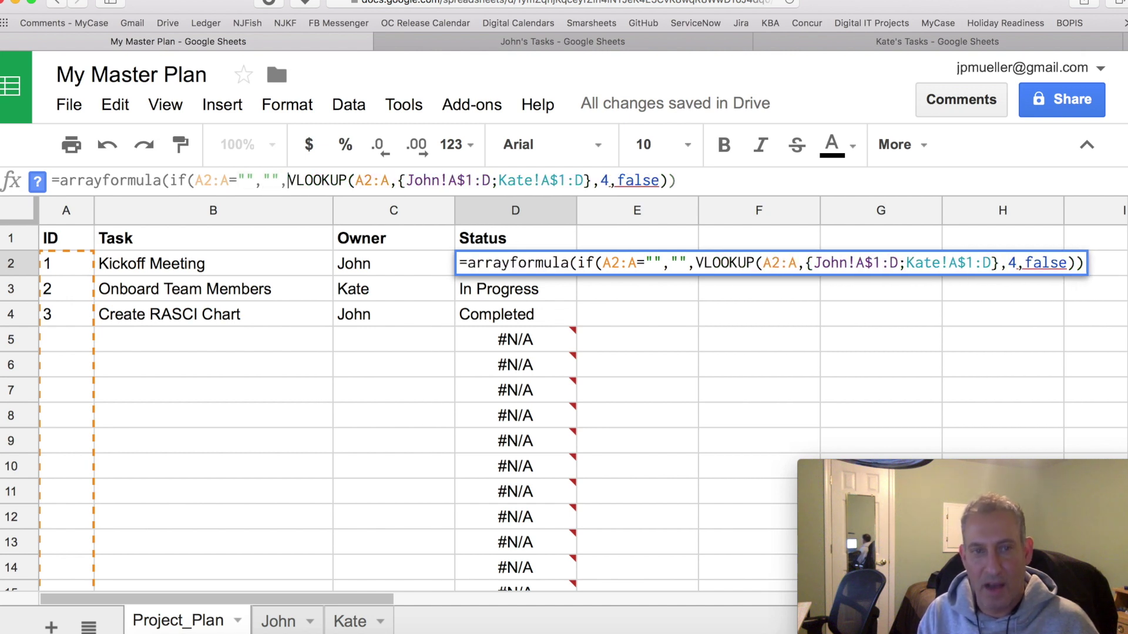
{"action": "left_click", "coordinate": [789, 180]}
{"action": "type", "text": ")"}
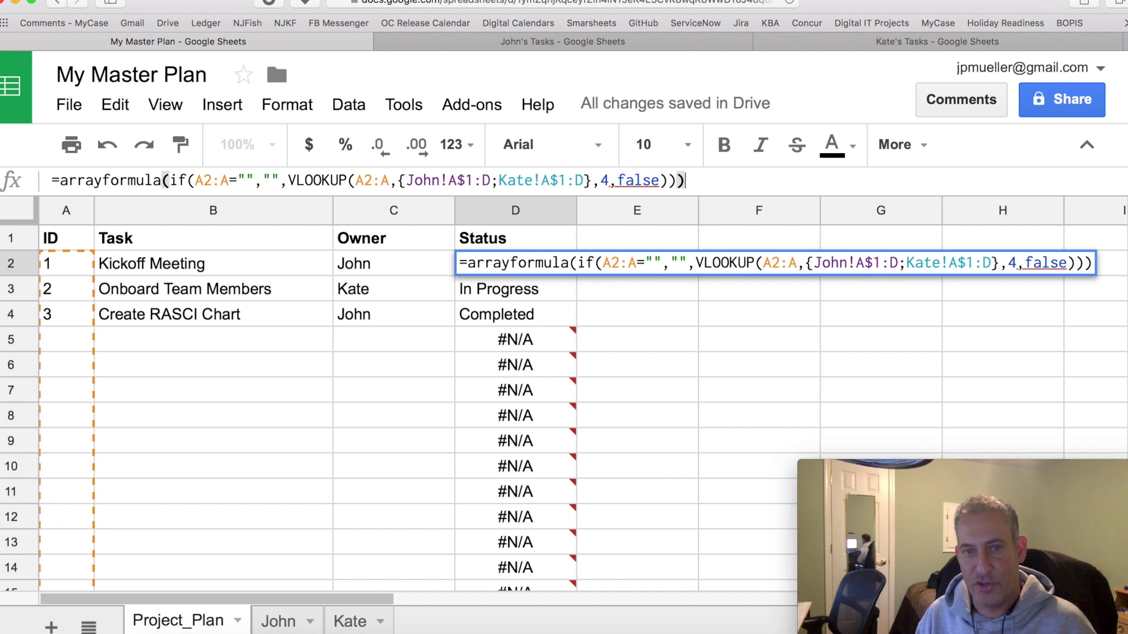
{"action": "key", "text": "Return"}
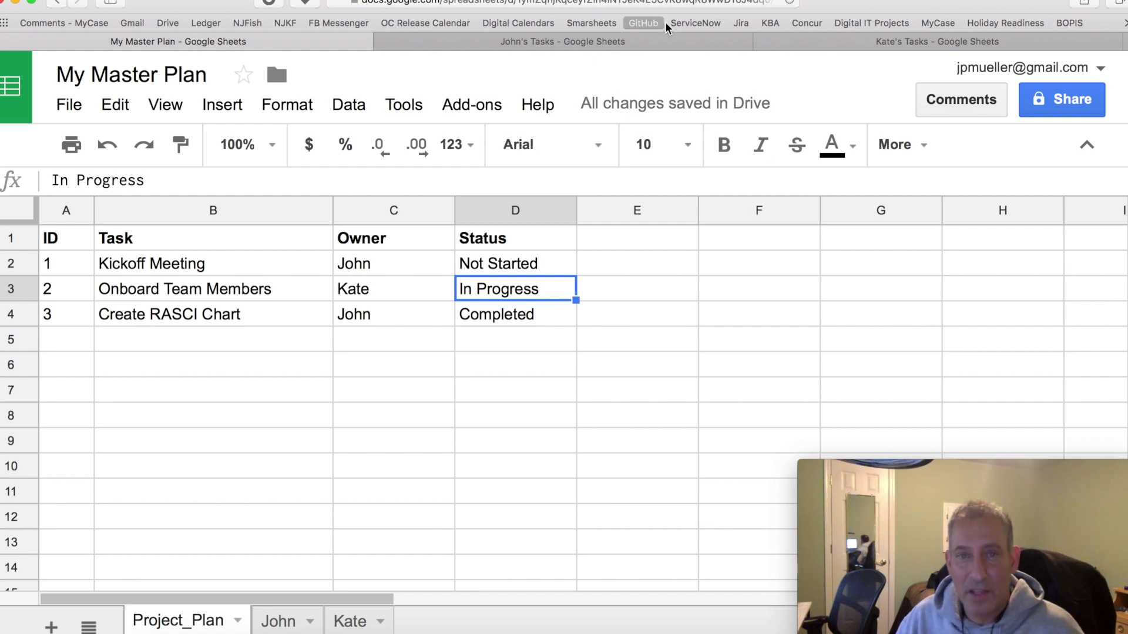
Step: In John's Tasks, set D2 (Kickoff Meeting's status) to In Progress
{"action": "left_click", "coordinate": [717, 41]}
{"action": "left_click", "coordinate": [445, 262]}
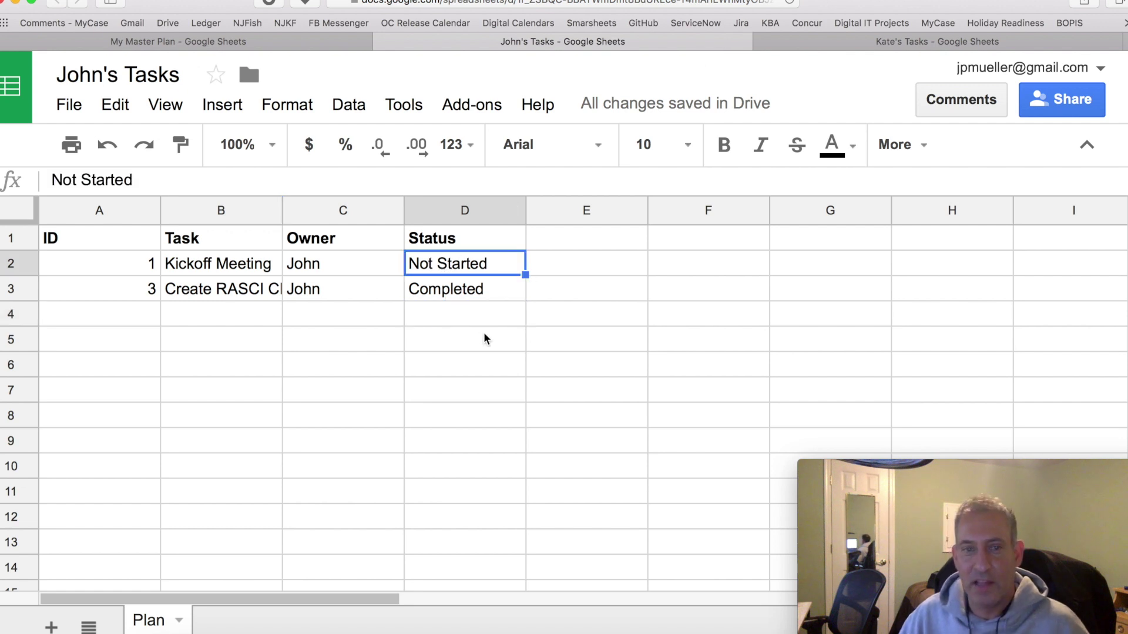
{"action": "type", "text": "In Po"}
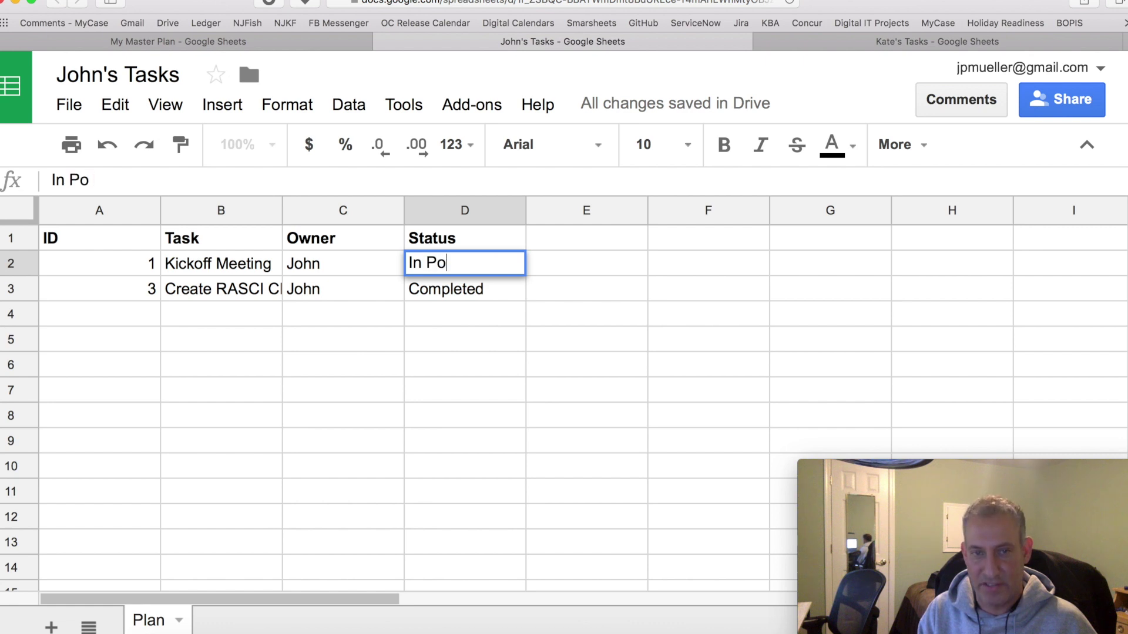
{"action": "key", "text": "BackSpace"}
{"action": "type", "text": "rogress"}
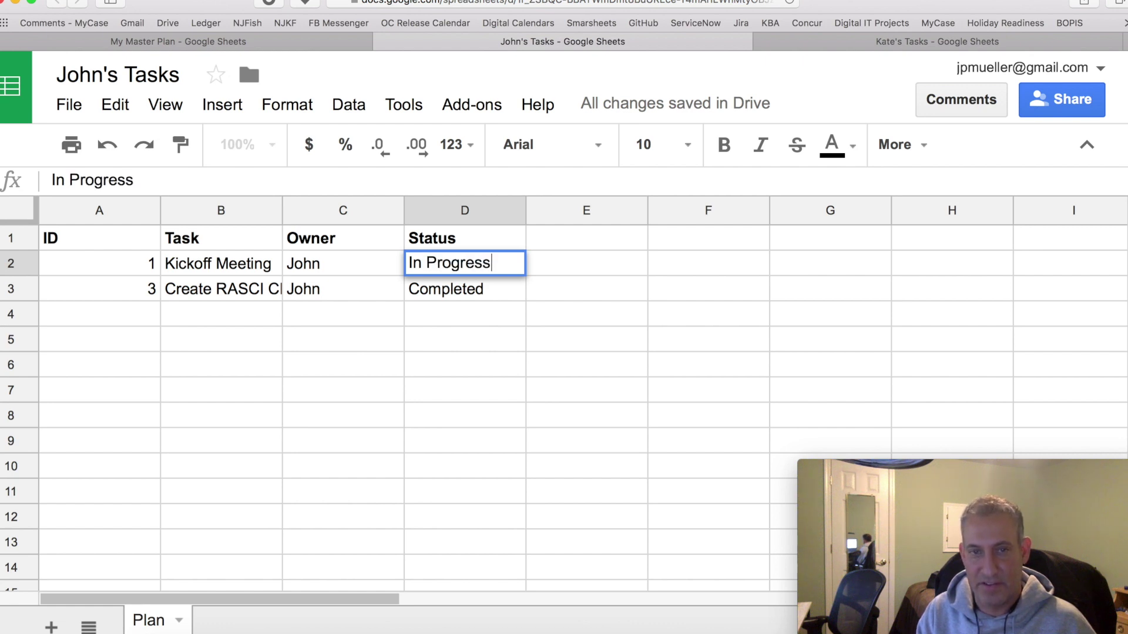
{"action": "key", "text": "Return"}
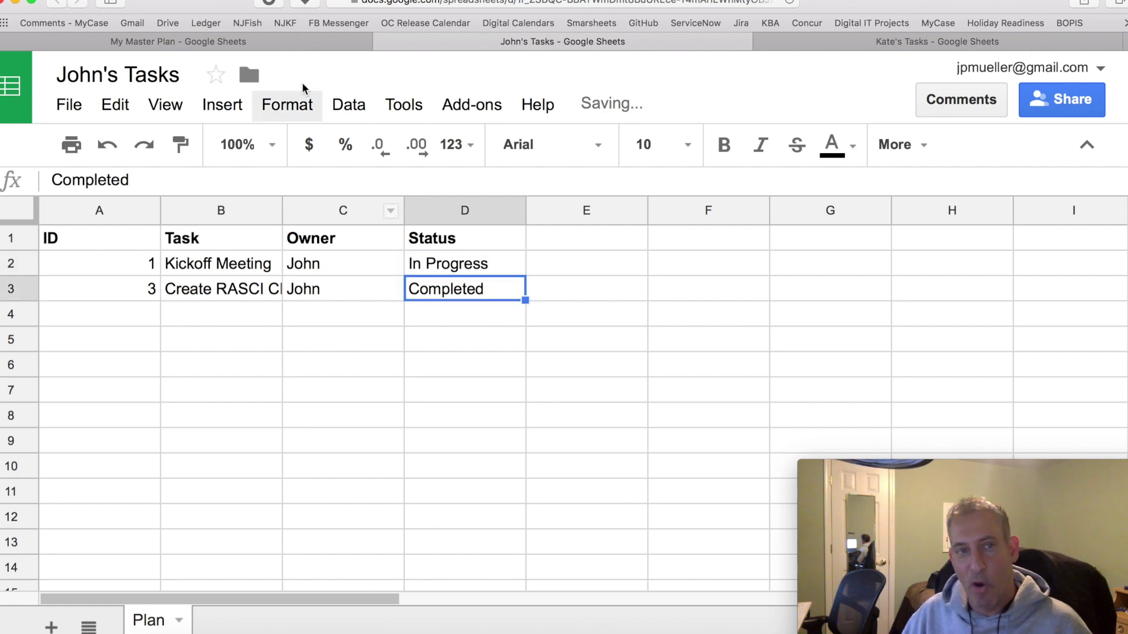
Step: Return to the My Master Plan spreadsheet to check Kickoff Meeting's status
{"action": "left_click", "coordinate": [309, 43]}
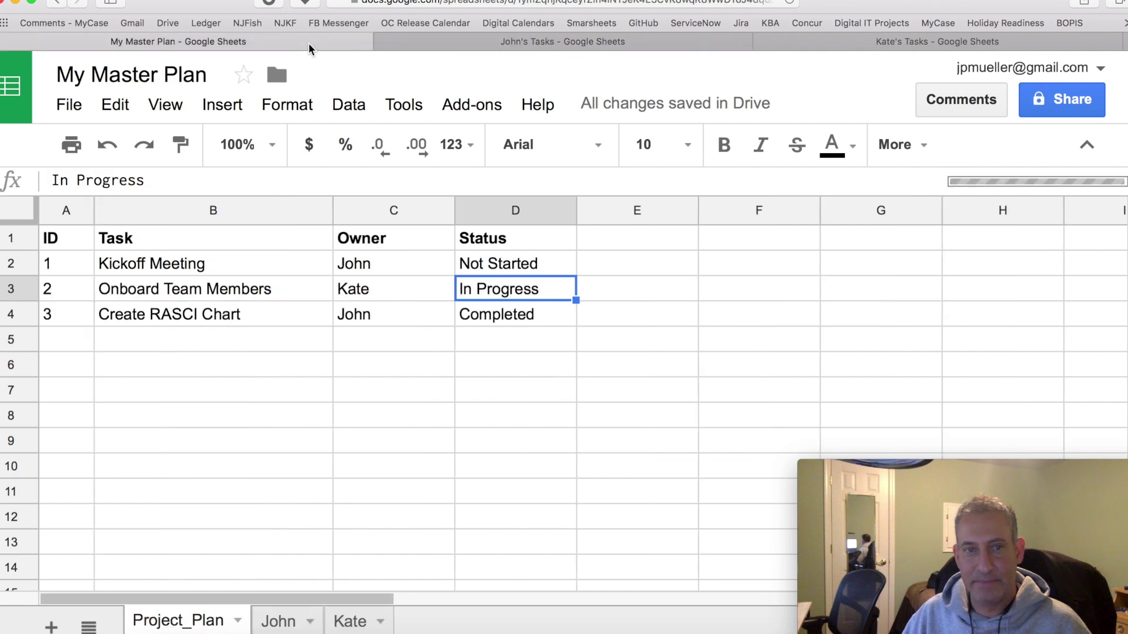